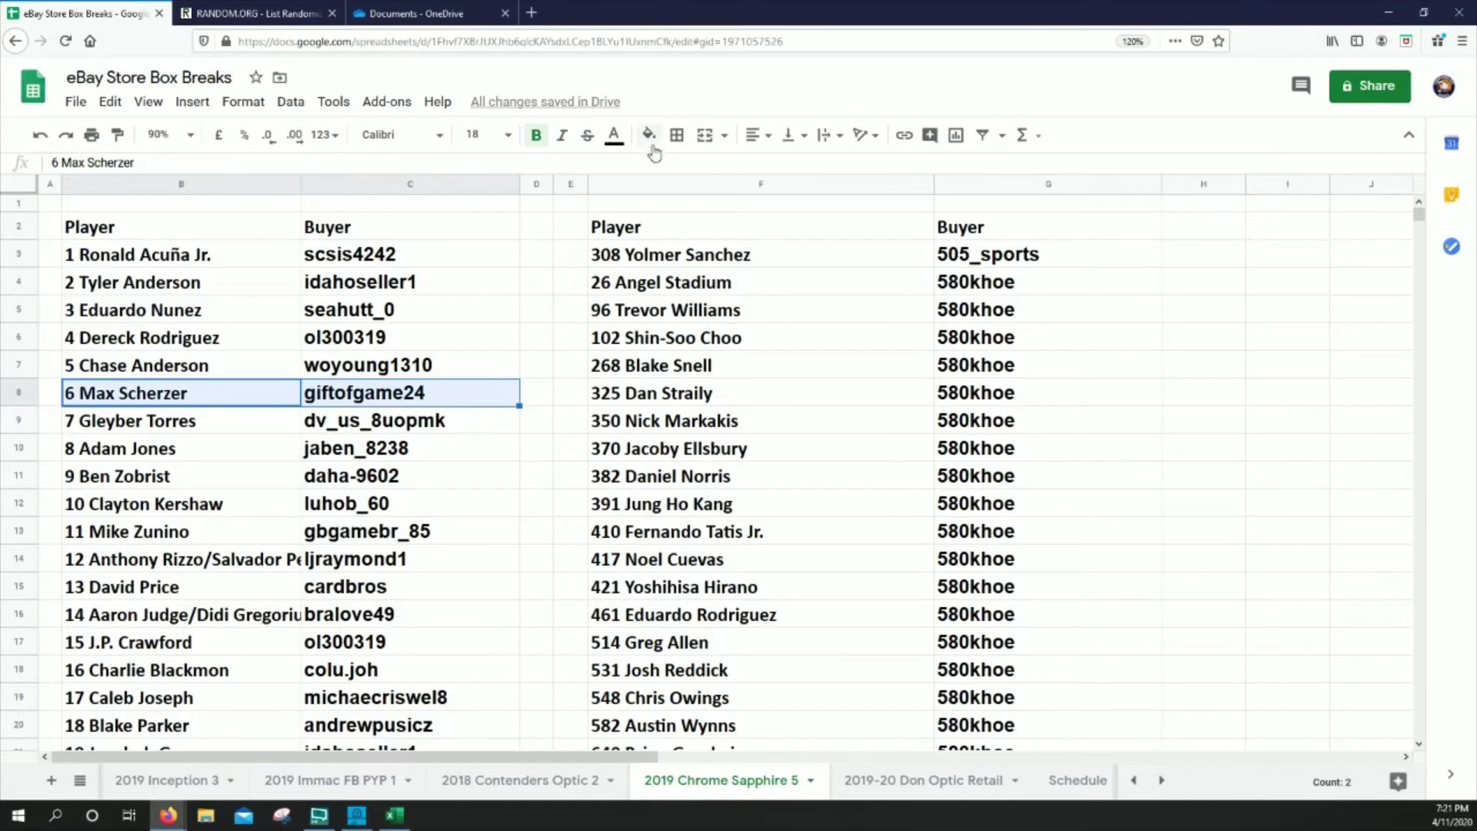
Fill the player and buyer cells of 6 Max Scherzer and 160 Fenway Park with yellow.
click(649, 134)
click(717, 228)
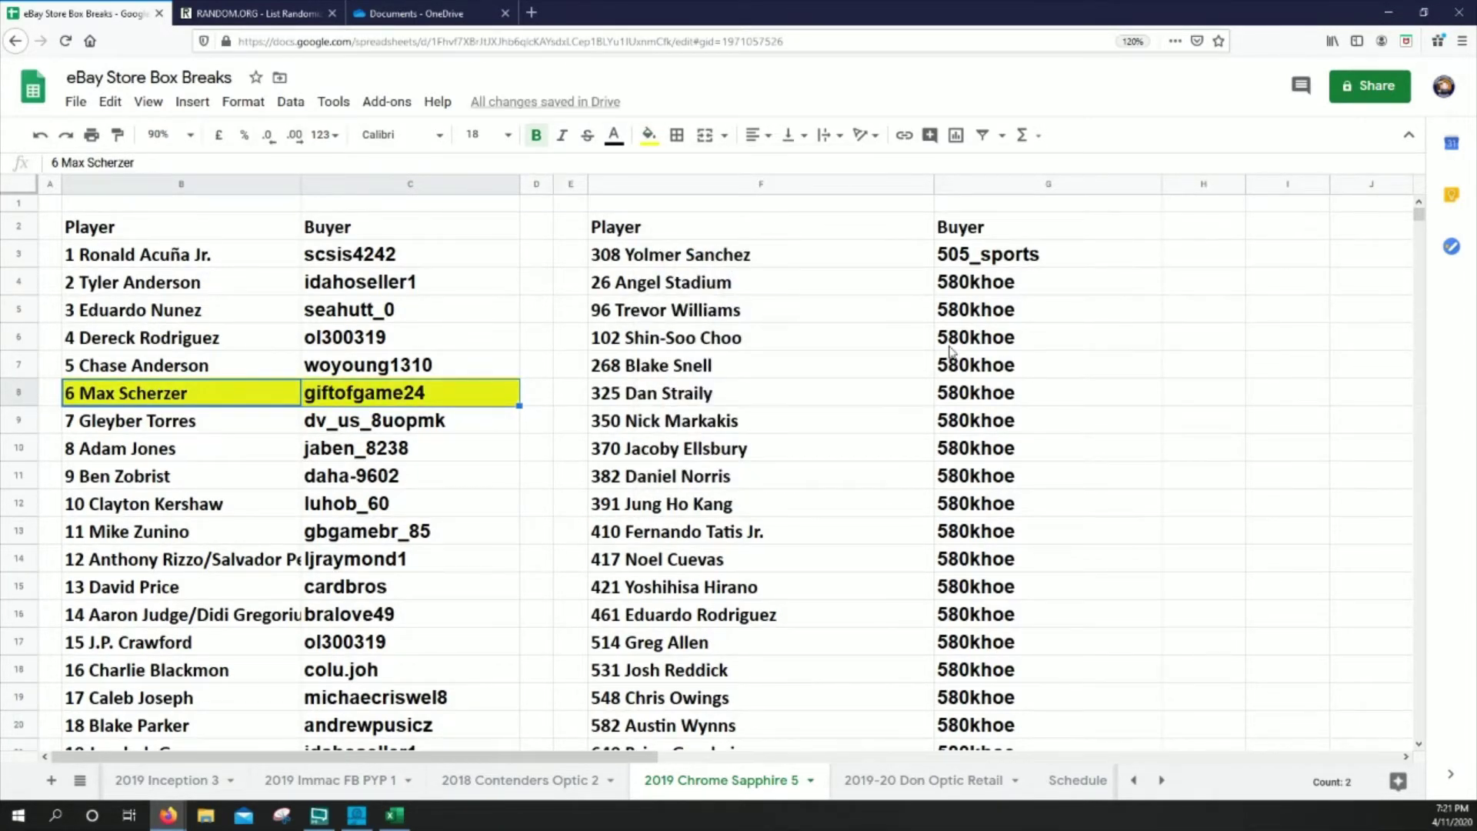
drag(1419, 217, 1407, 273)
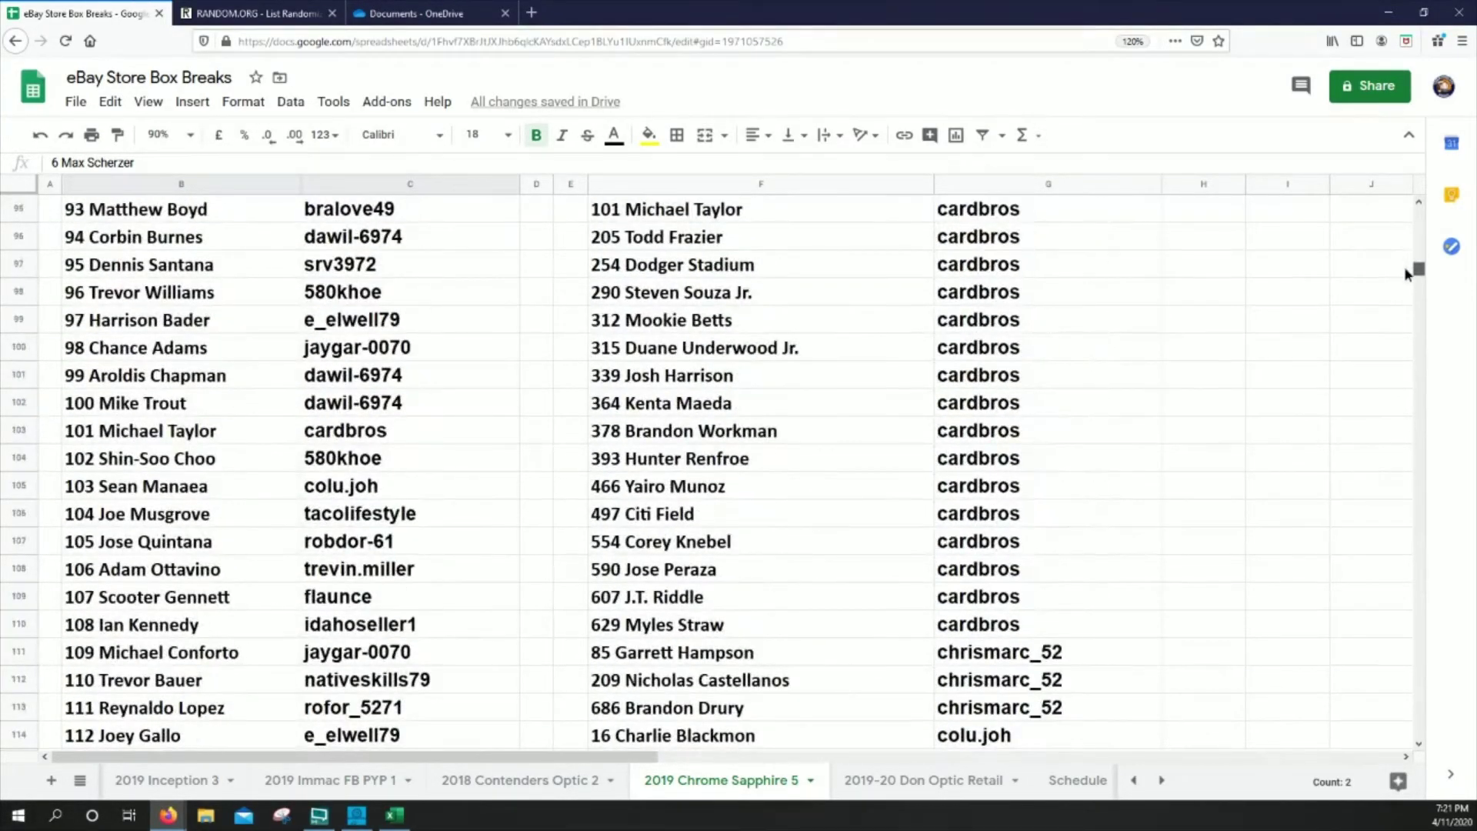
scroll(1404, 271, down, 20)
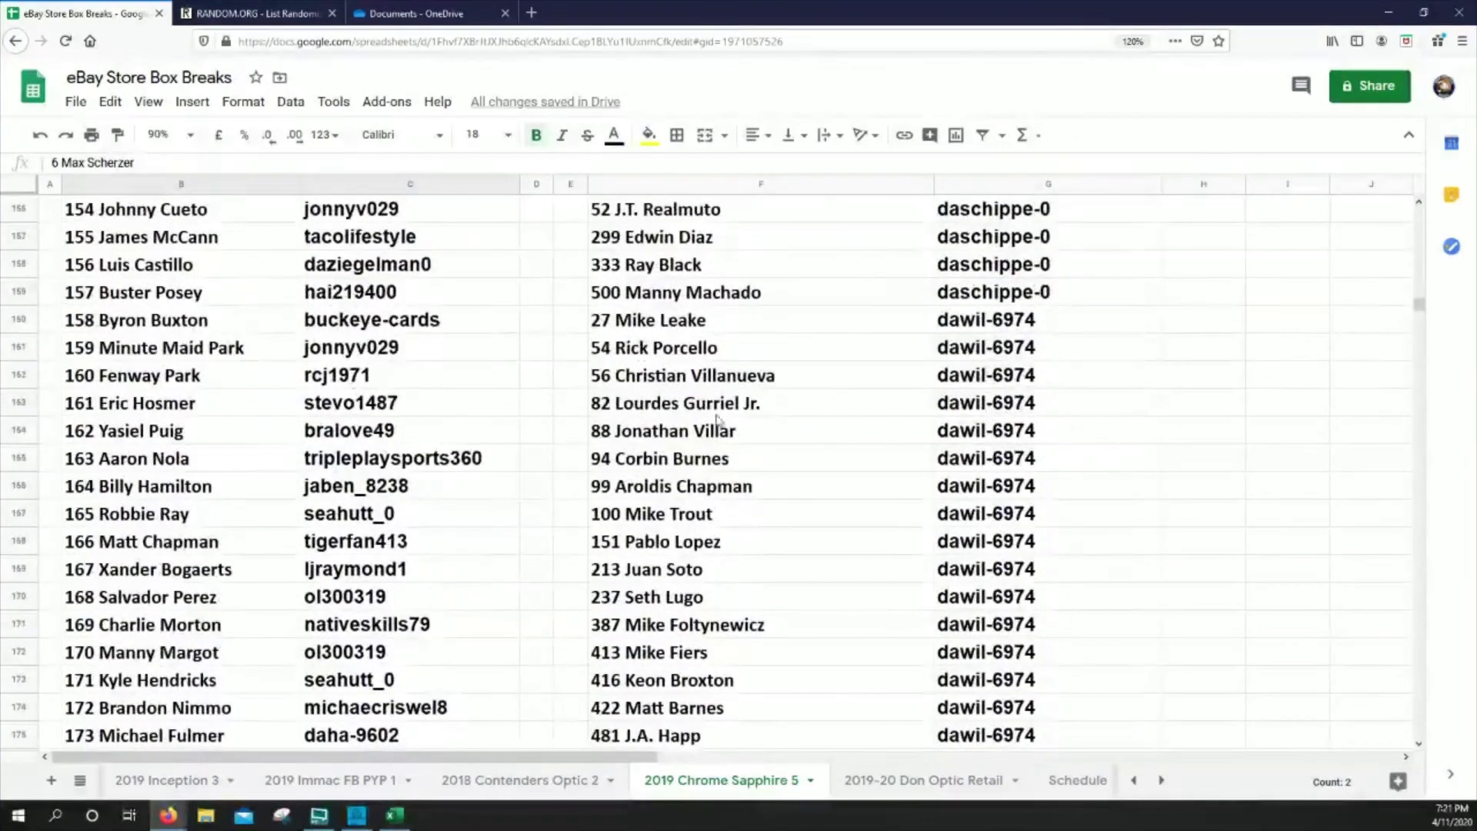
drag(204, 377, 403, 377)
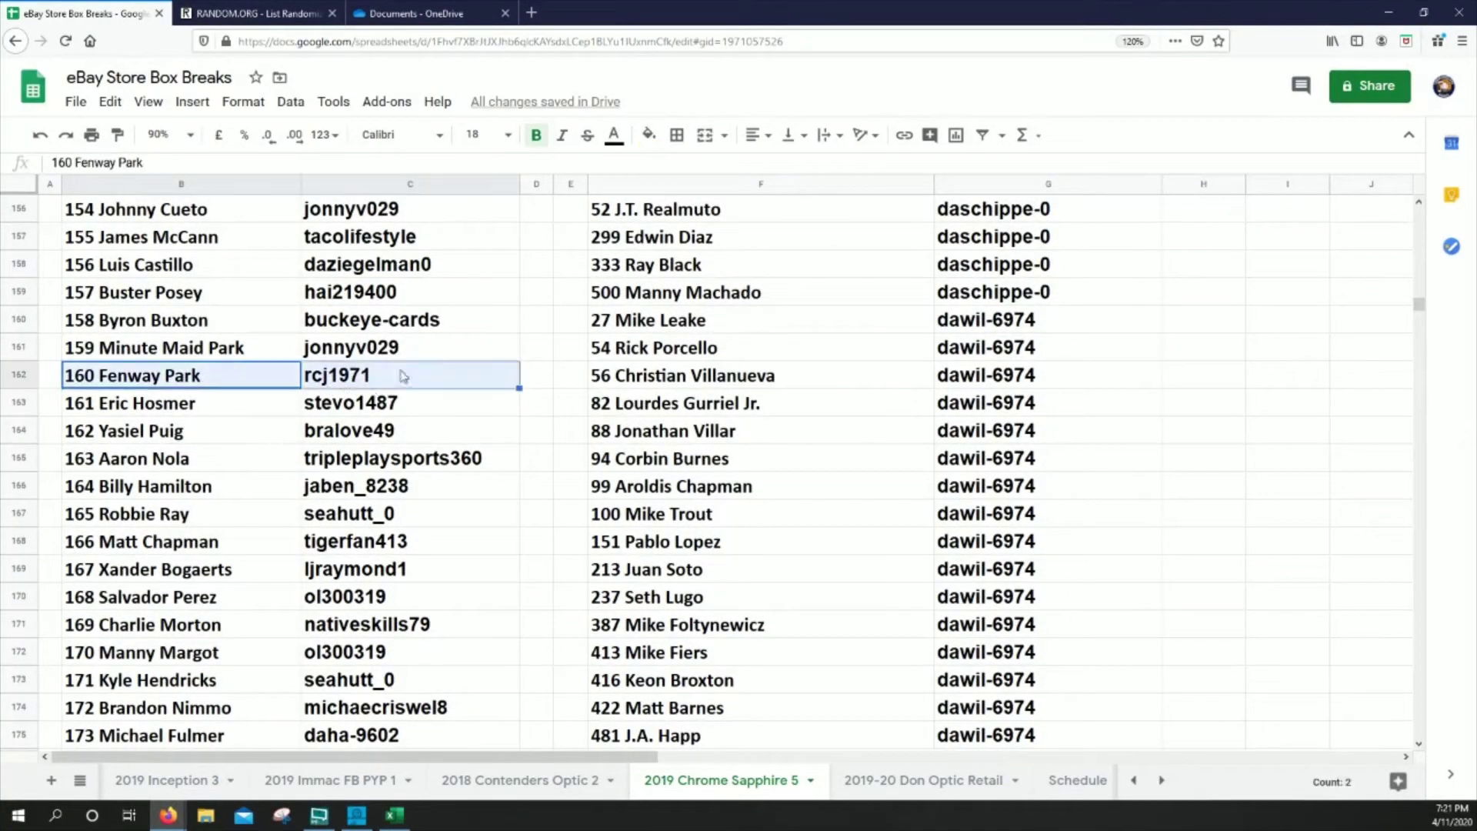
click(649, 135)
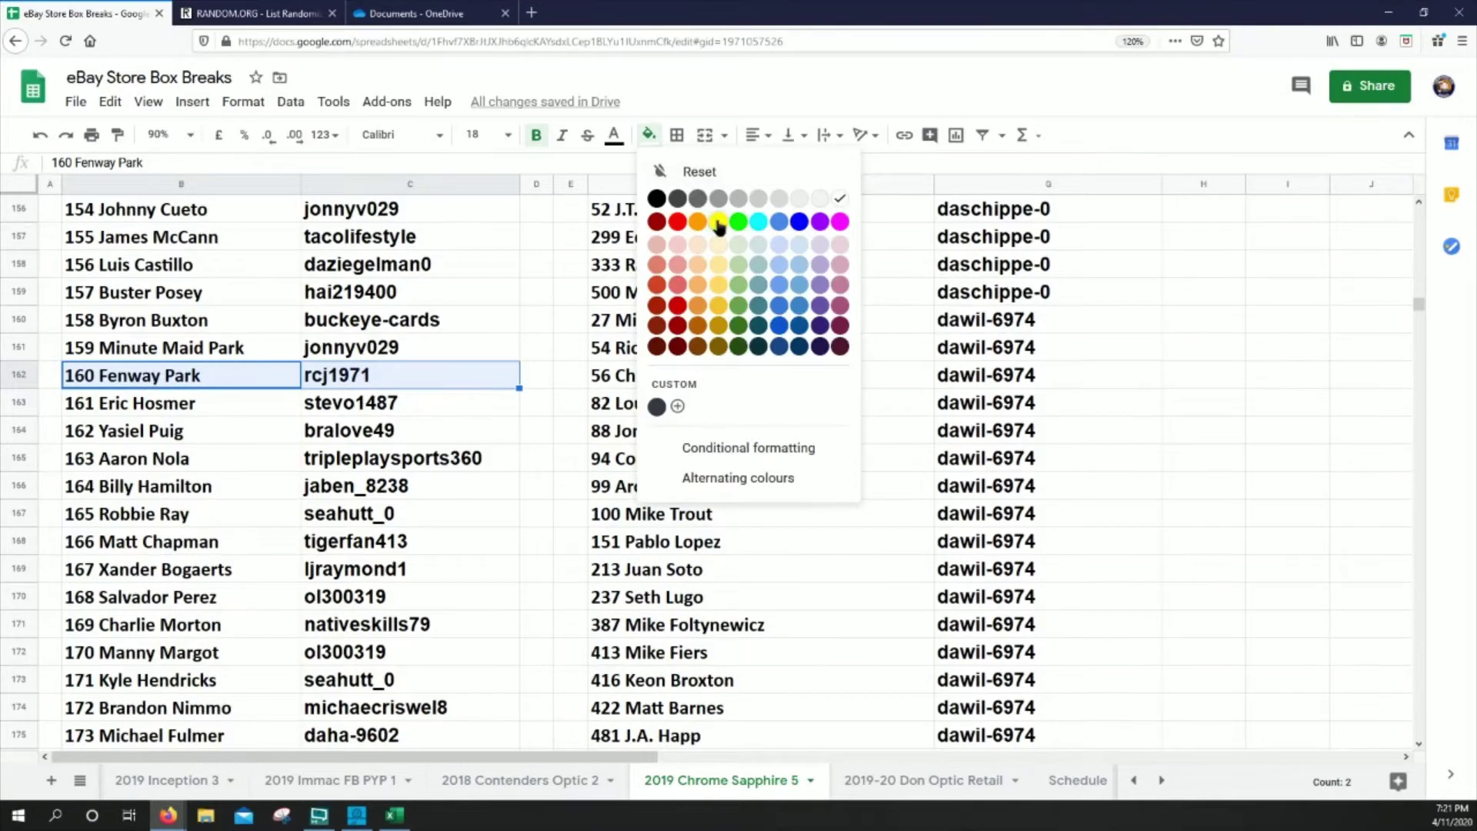
click(717, 225)
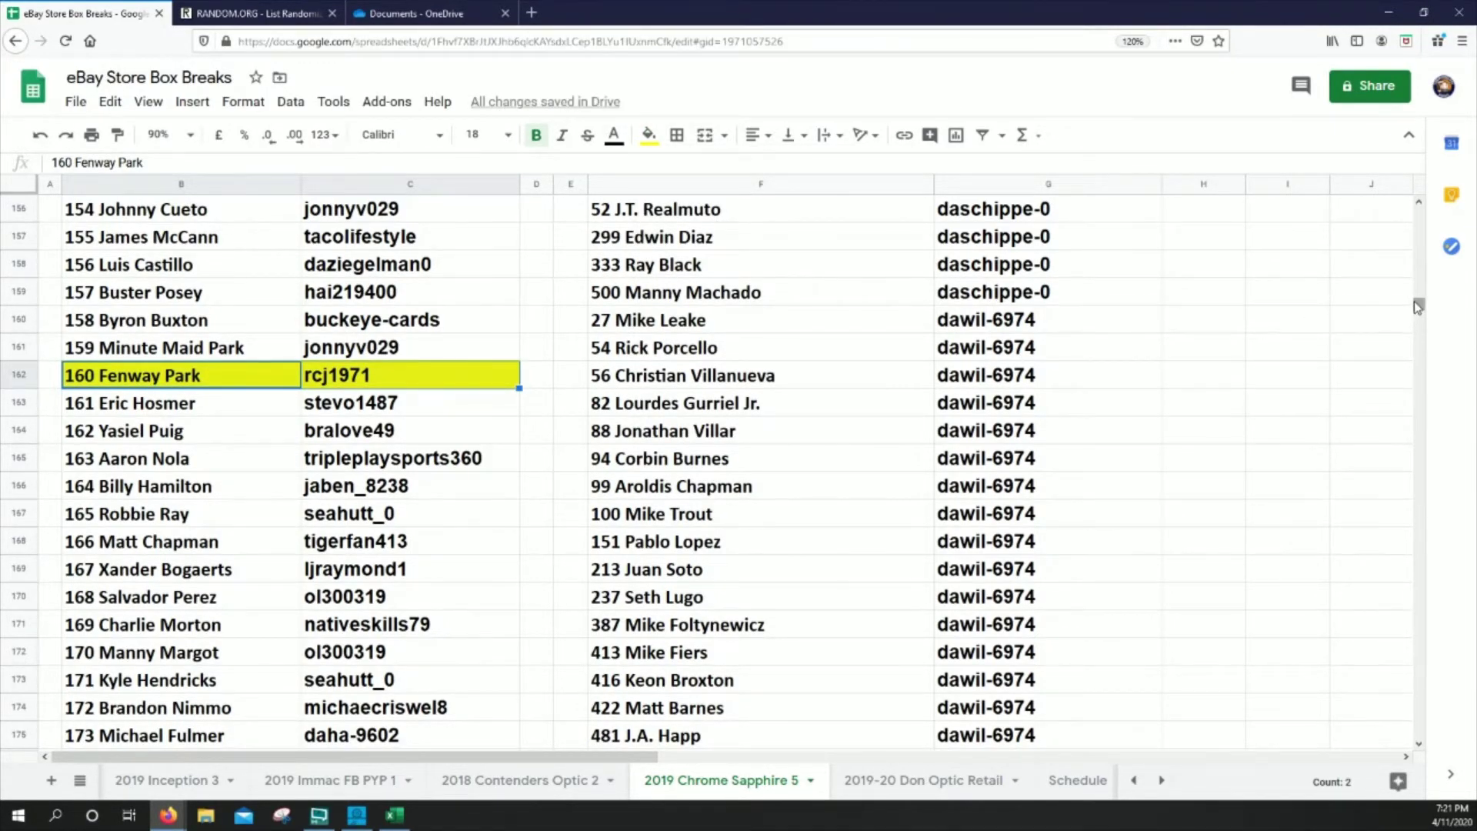
Fill the player and buyer cells of 82 Lourdes Gurriel Jr. in column B's numbered list with yellow.
drag(1414, 302, 1413, 260)
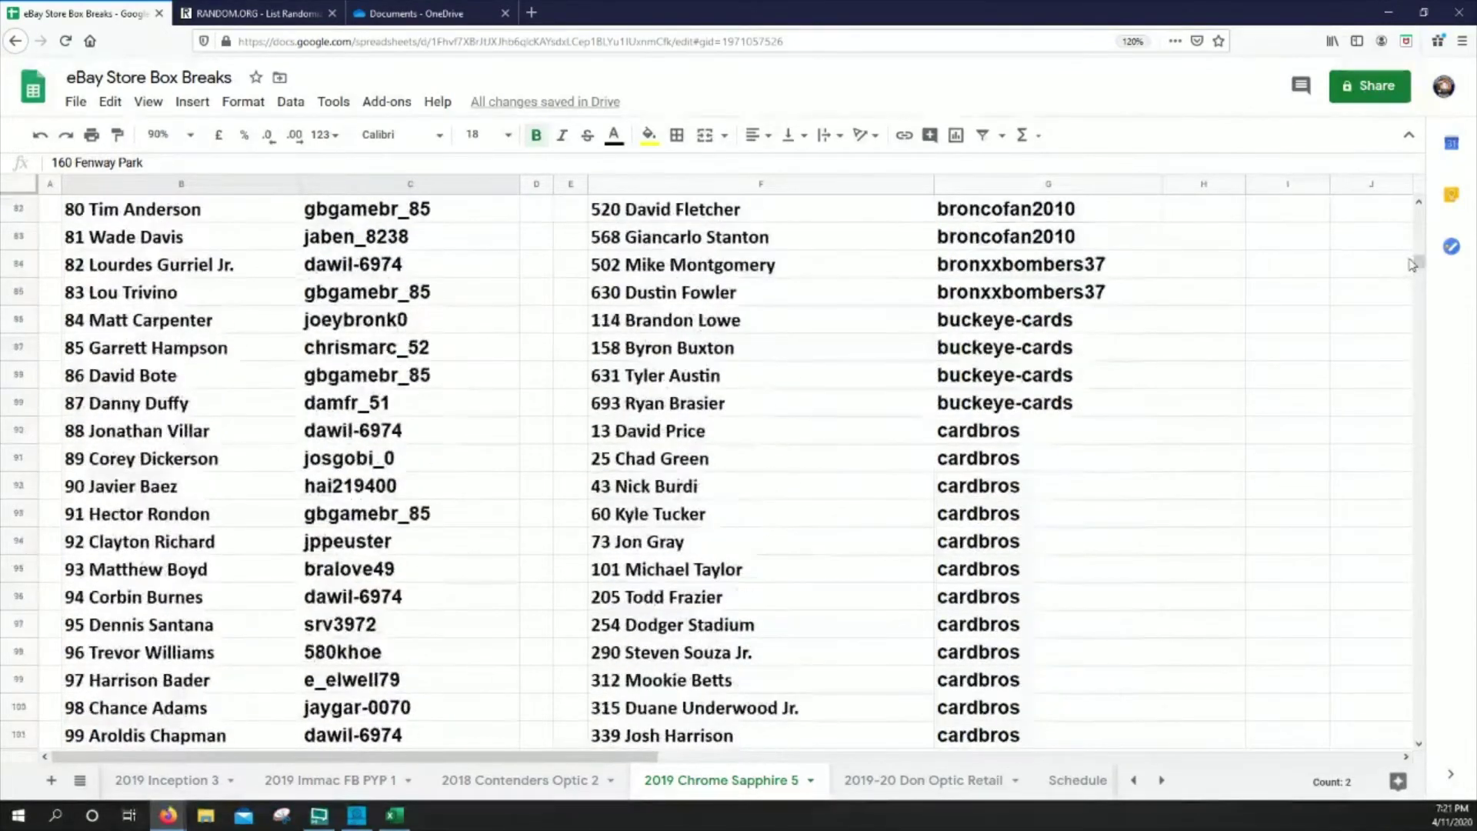
drag(198, 266, 324, 266)
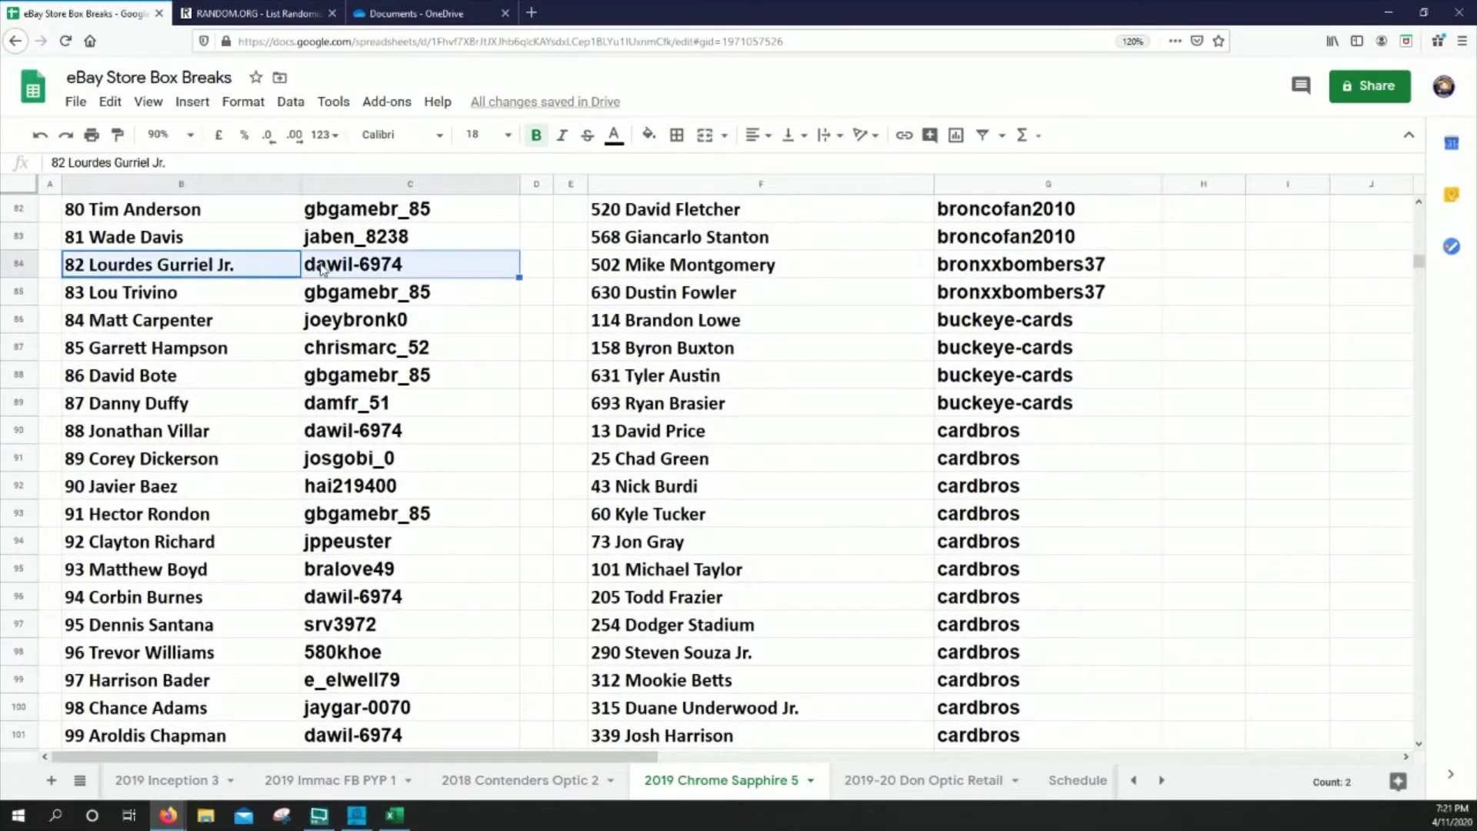
click(650, 136)
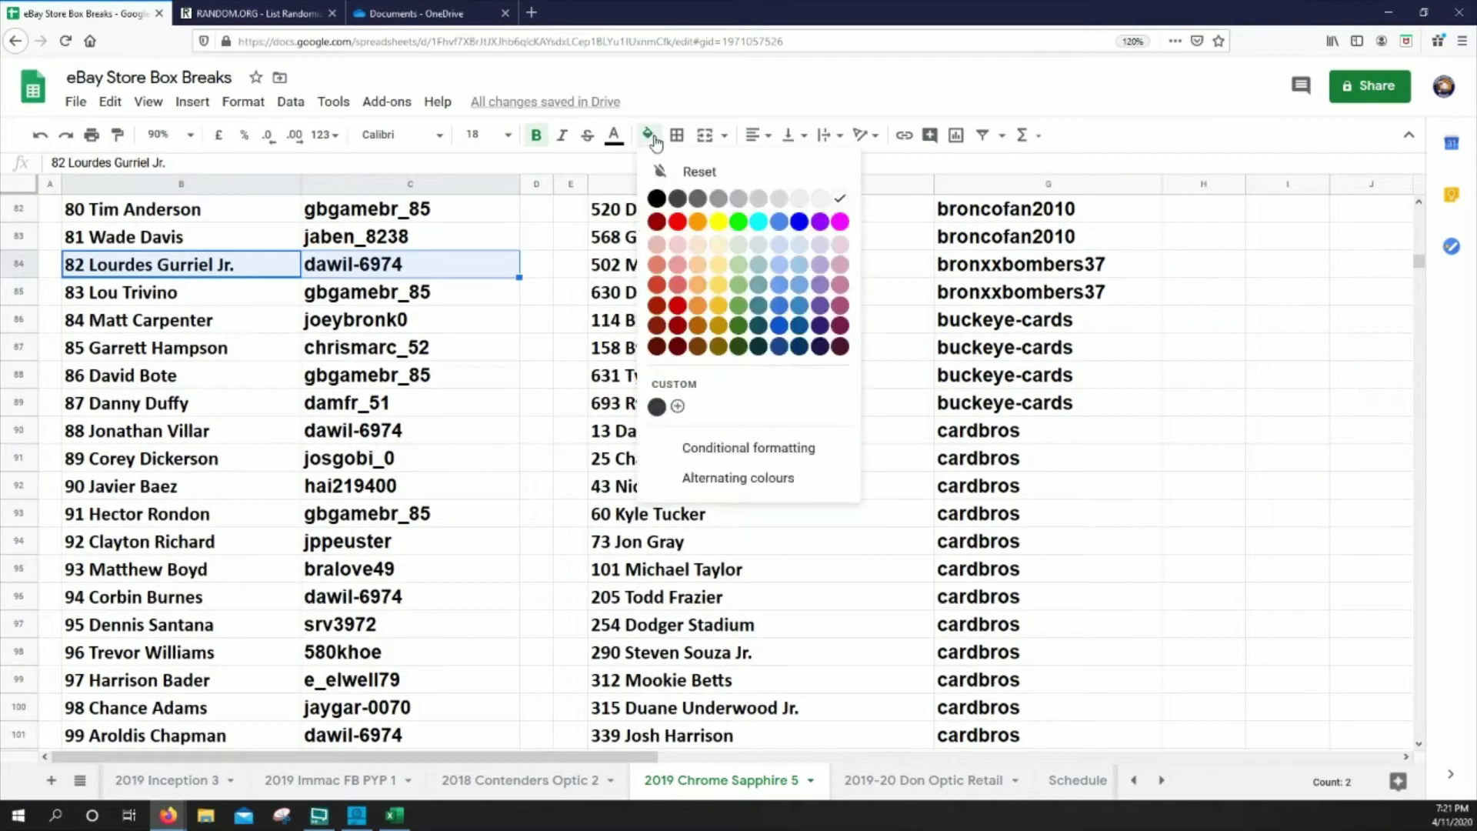
click(717, 228)
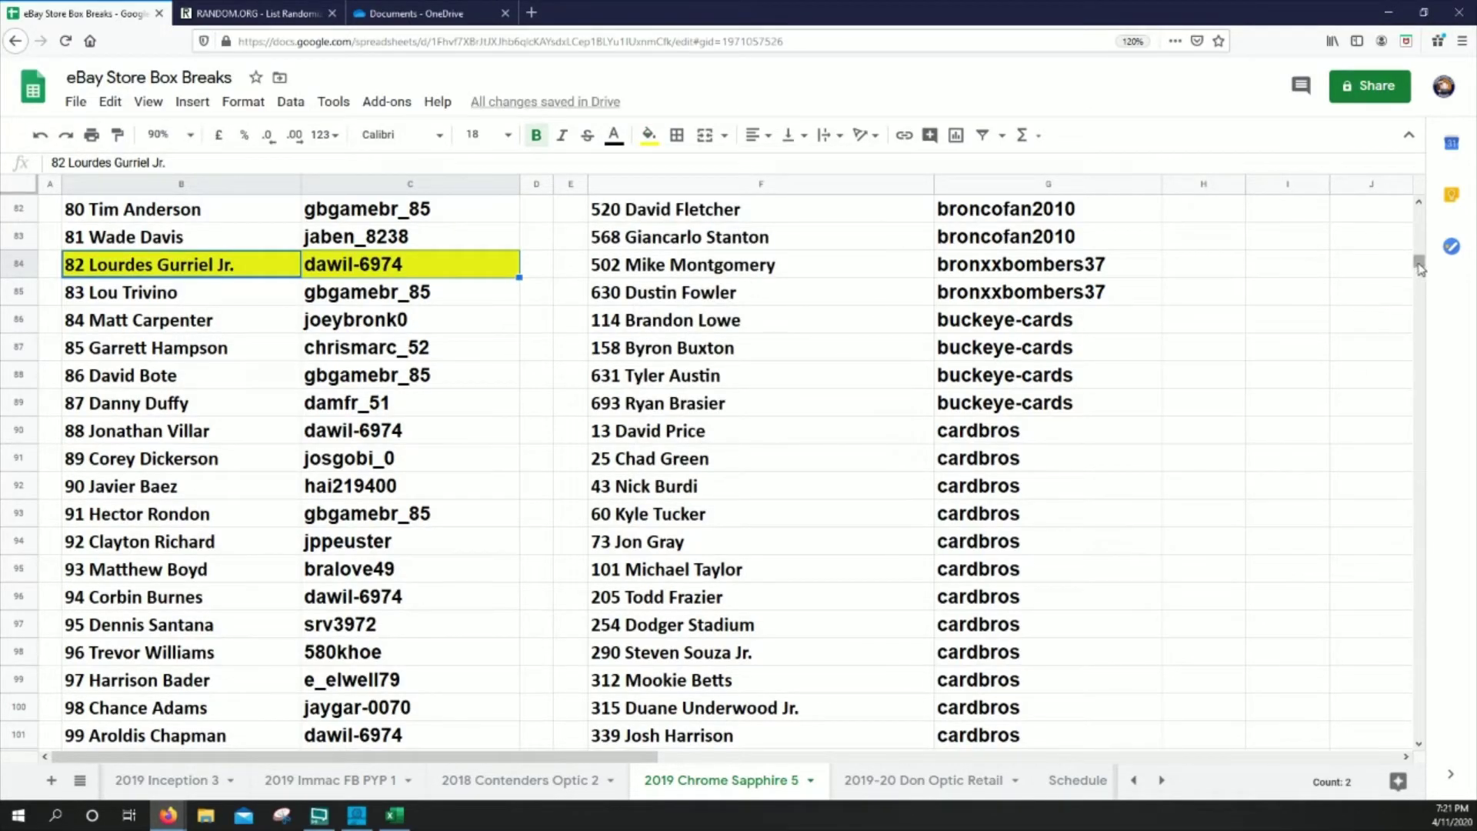
Fill the player and buyer cells of 554 Corey Knebel in column B's numbered list with yellow.
drag(1419, 263, 1325, 527)
drag(1416, 276, 1378, 541)
drag(196, 359, 327, 359)
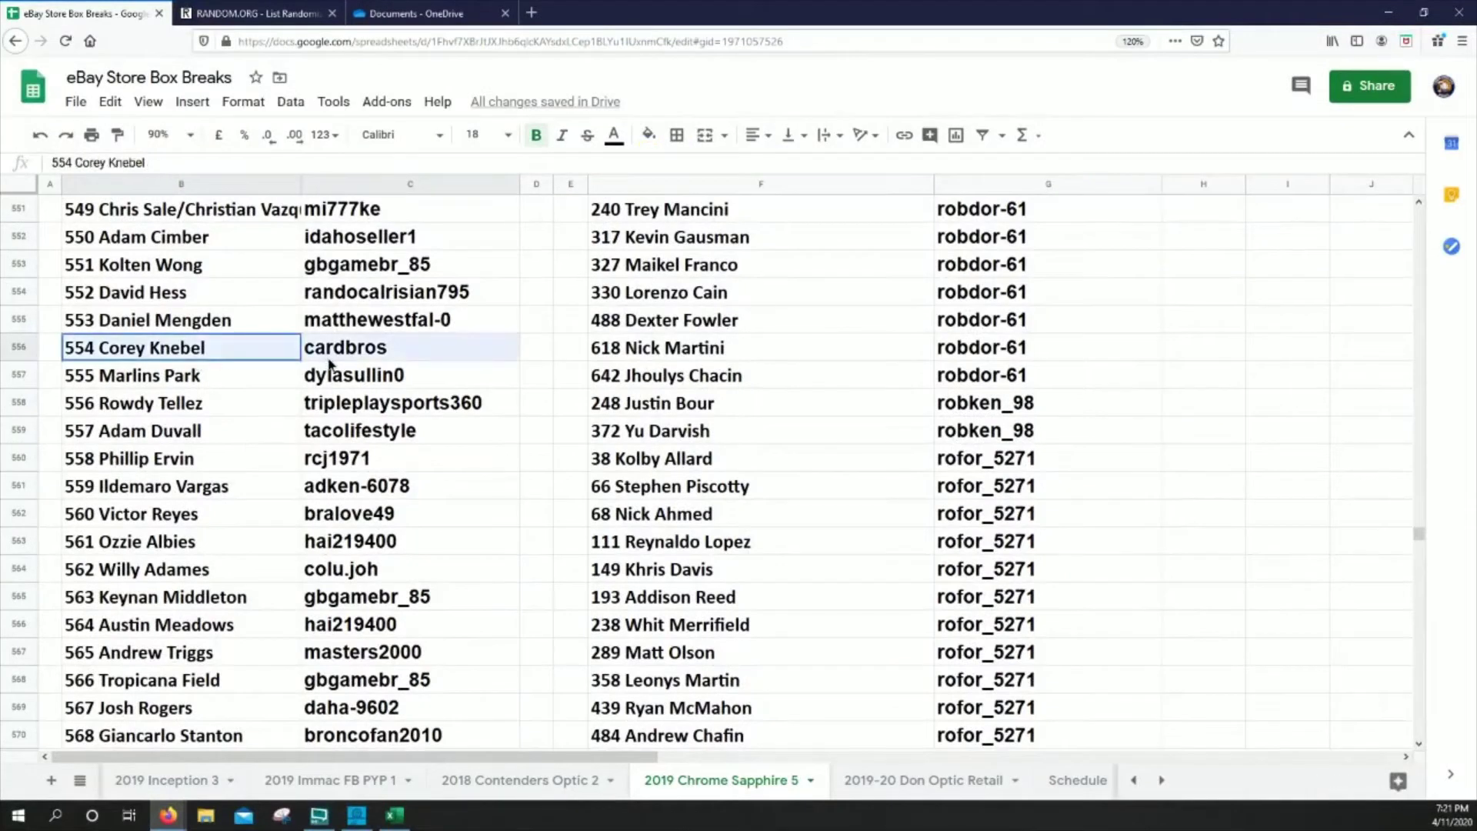
click(648, 134)
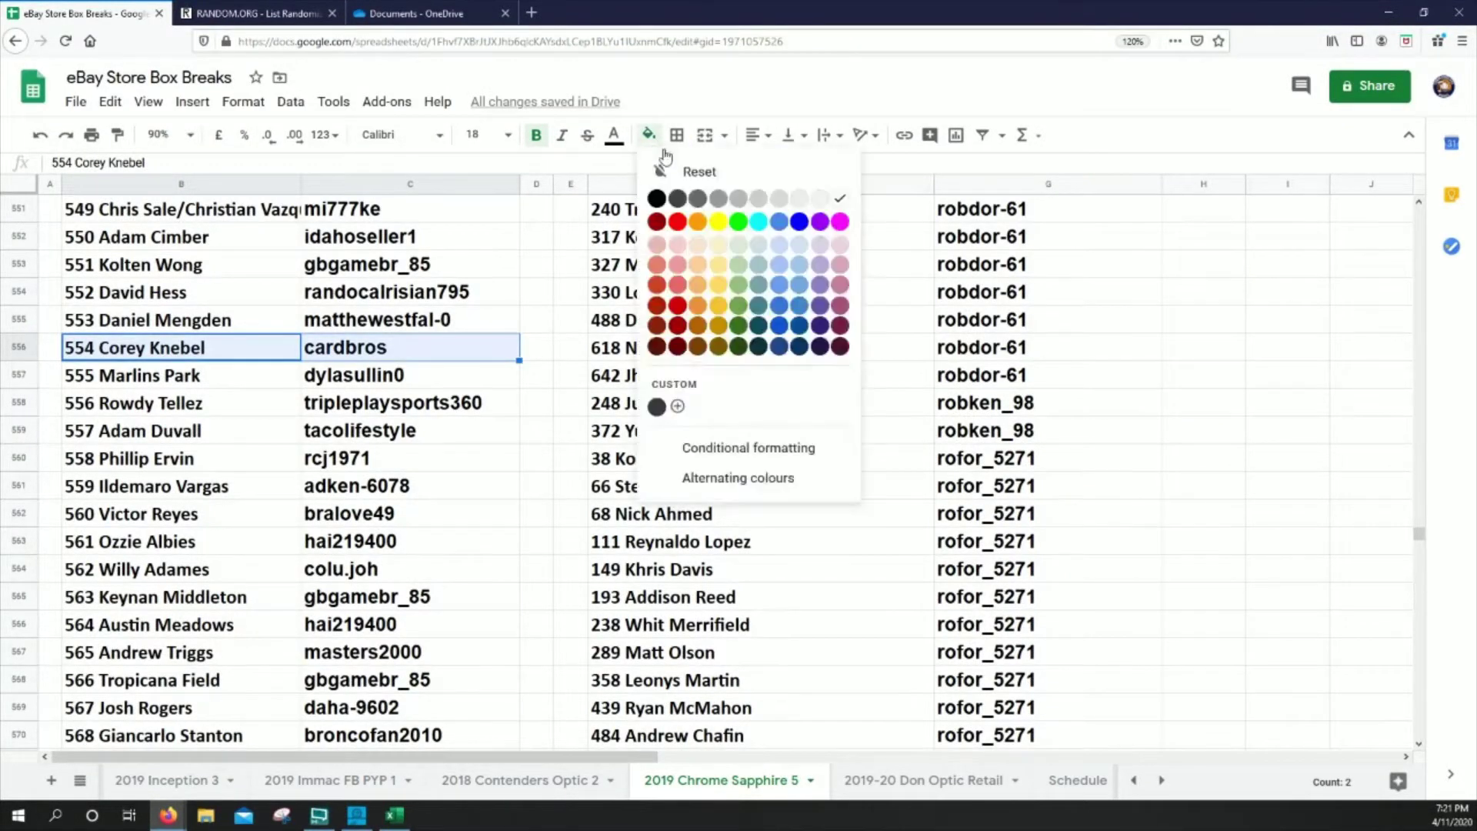
click(718, 222)
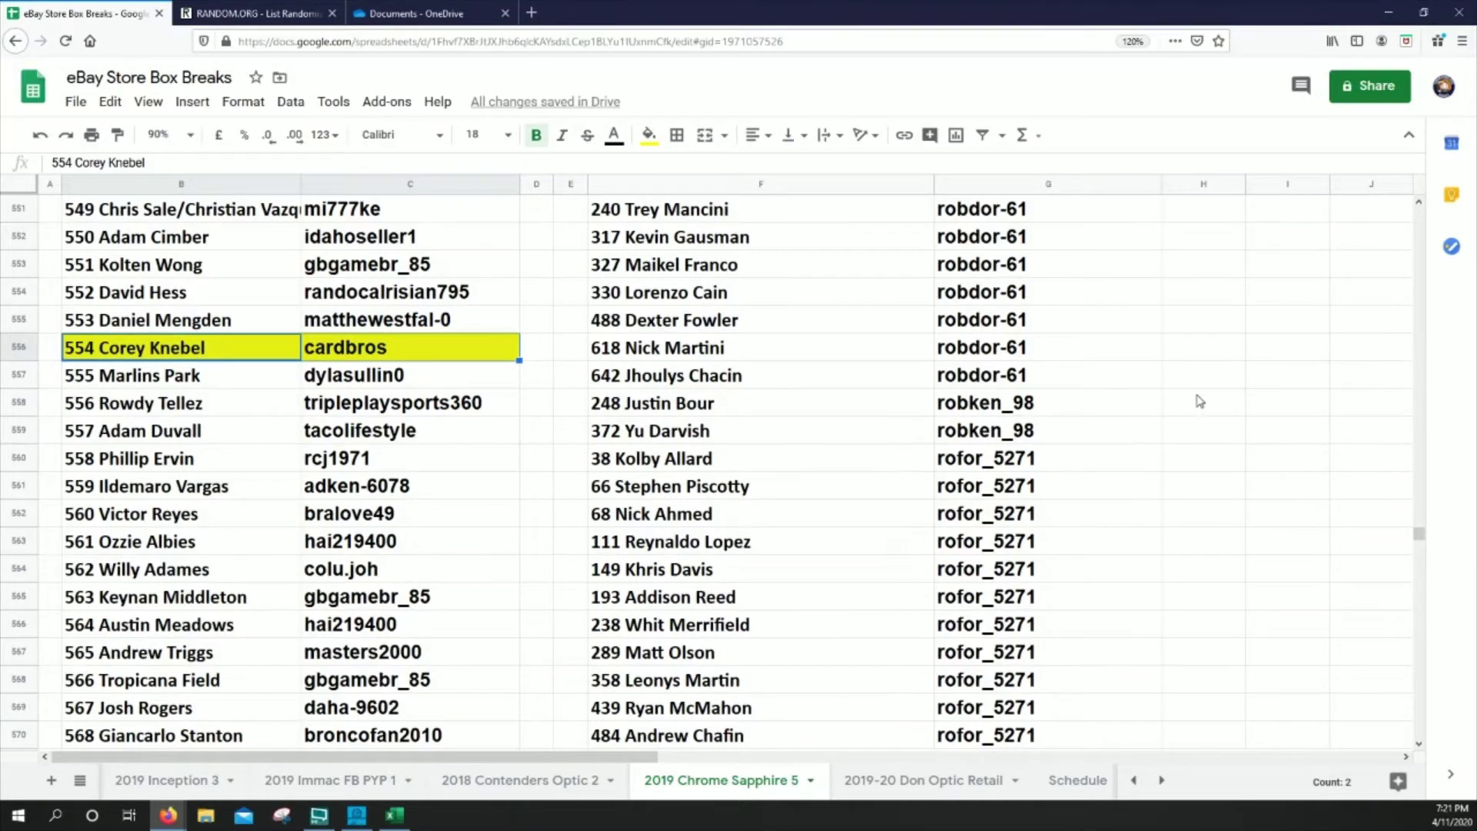
Fill the player and buyer cells of 101 Michael Taylor in column B's numbered list with yellow.
drag(1418, 529, 1365, 270)
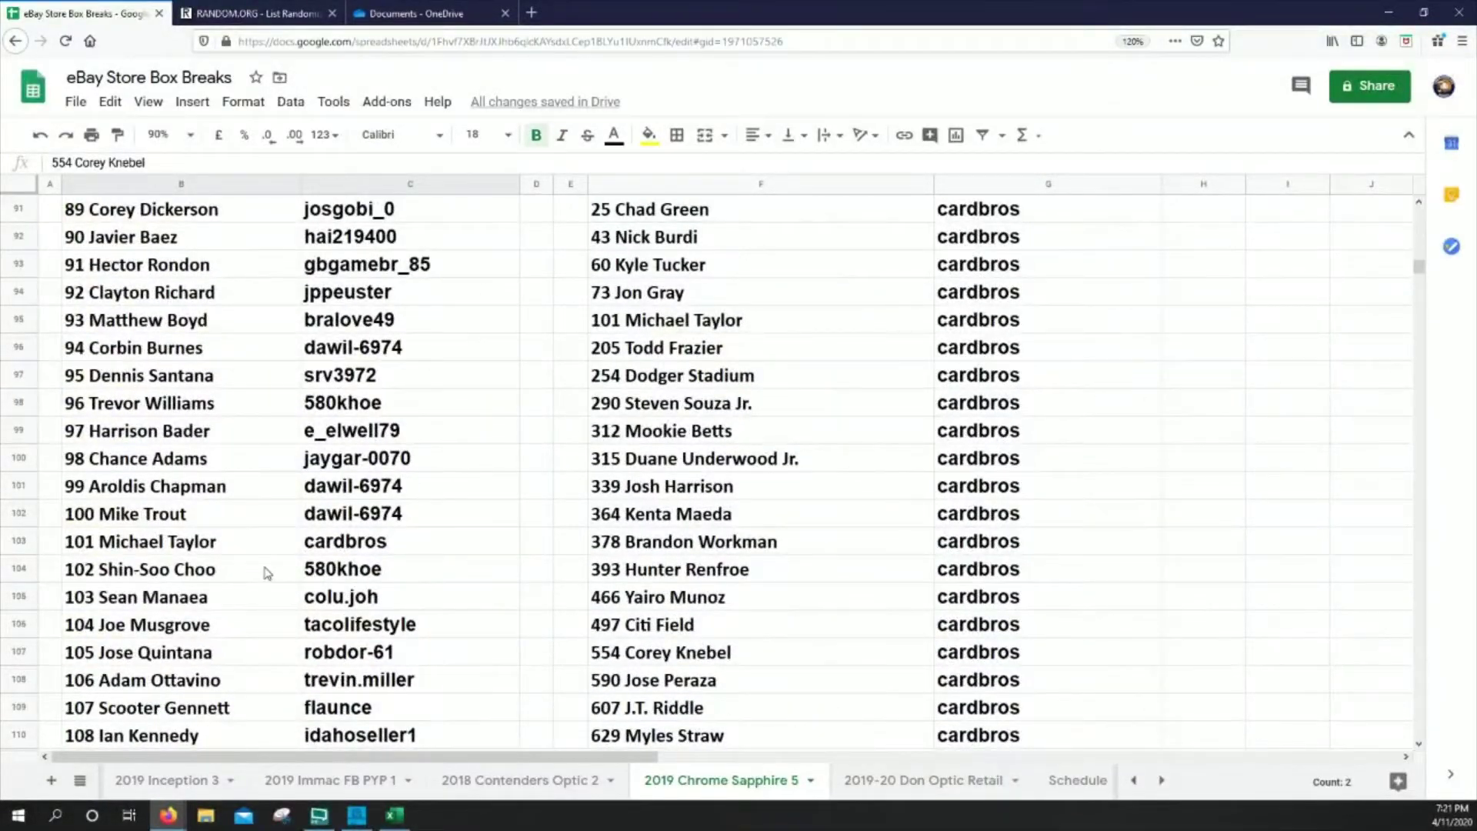
drag(211, 542, 331, 550)
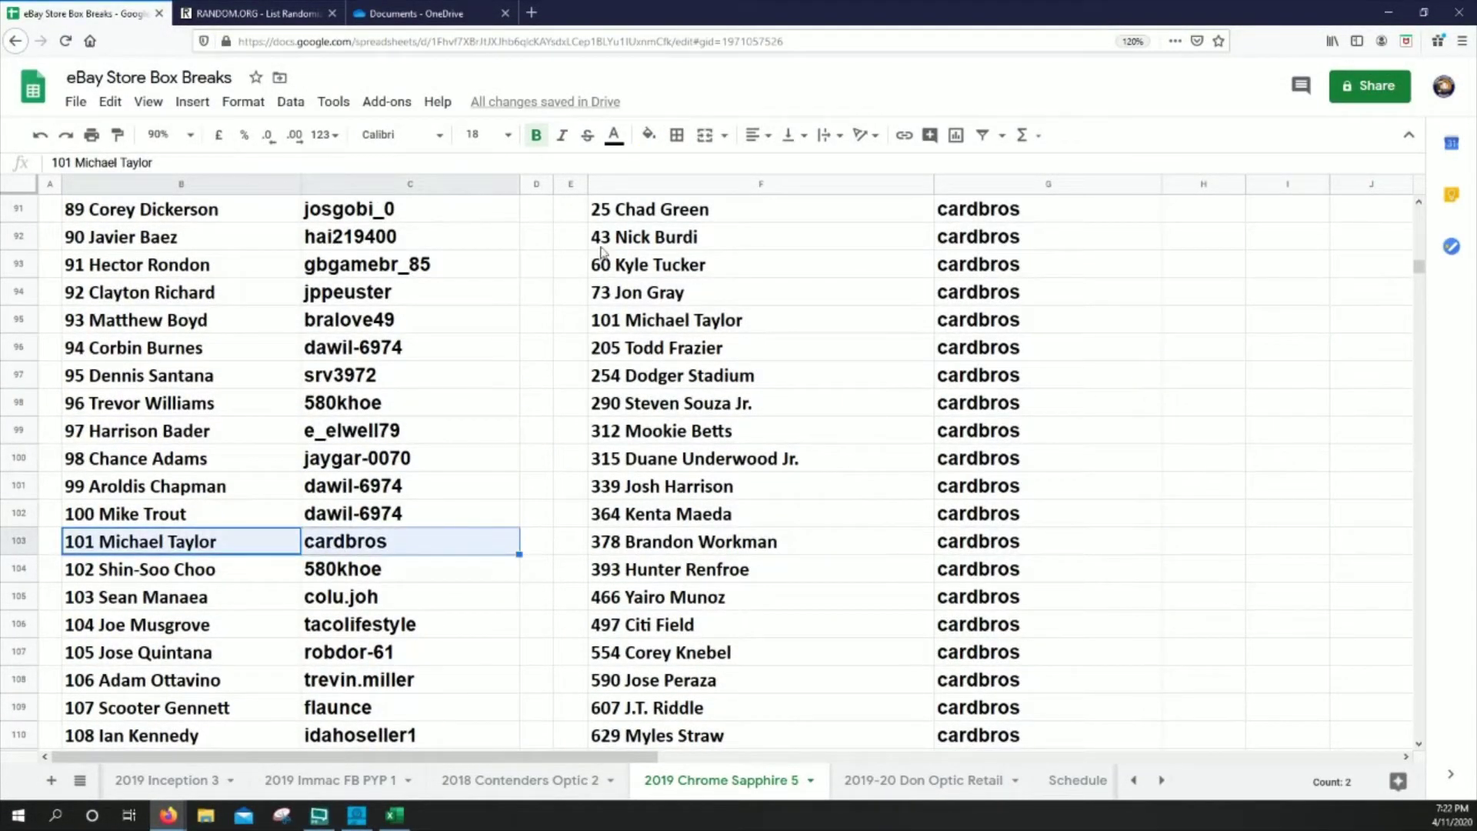
click(649, 148)
click(717, 225)
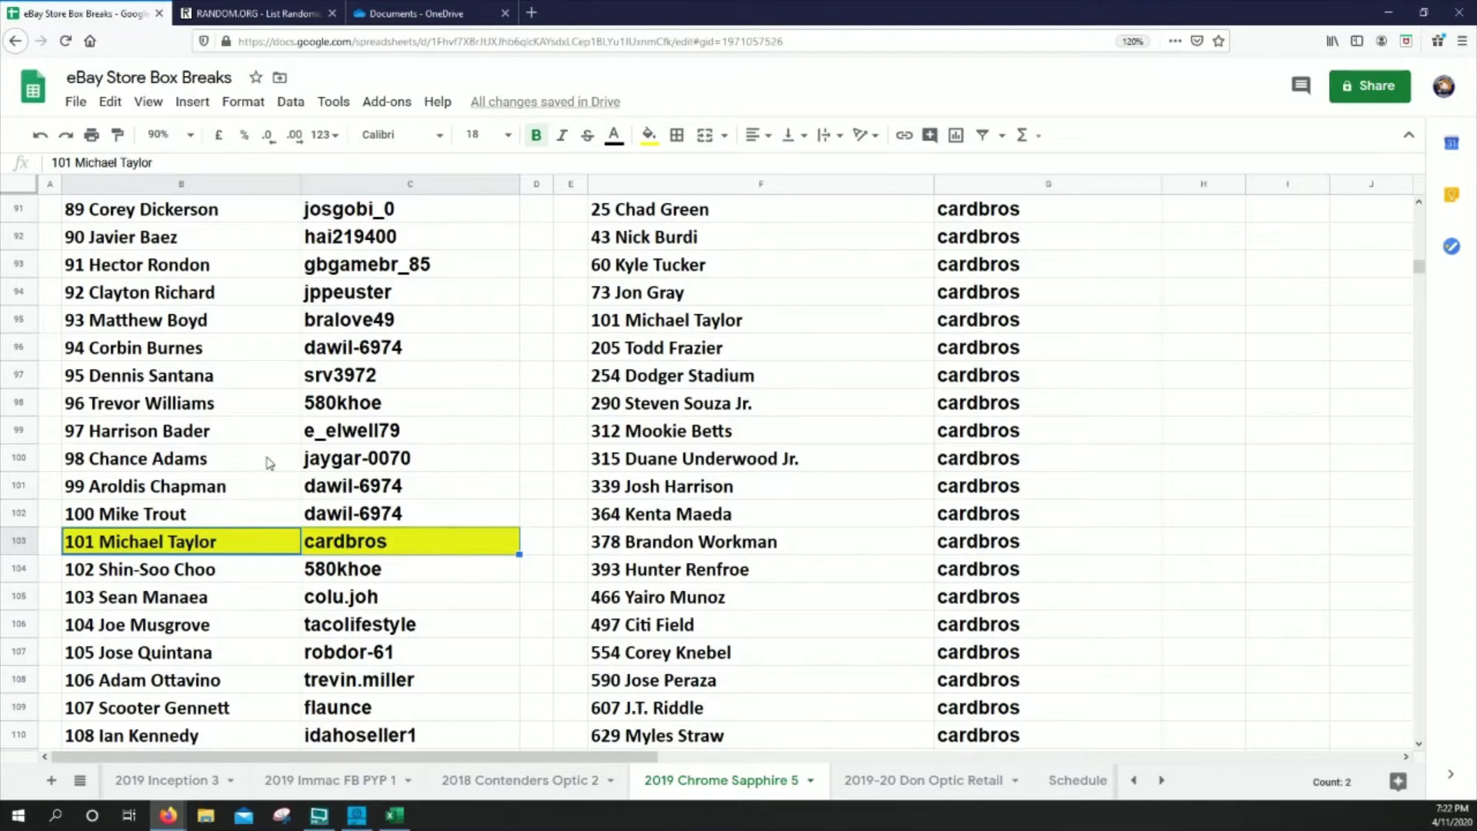
Fill the player and buyer cells of 147 Blake Treinen in column B's numbered list with yellow.
scroll(269, 462, down, 15)
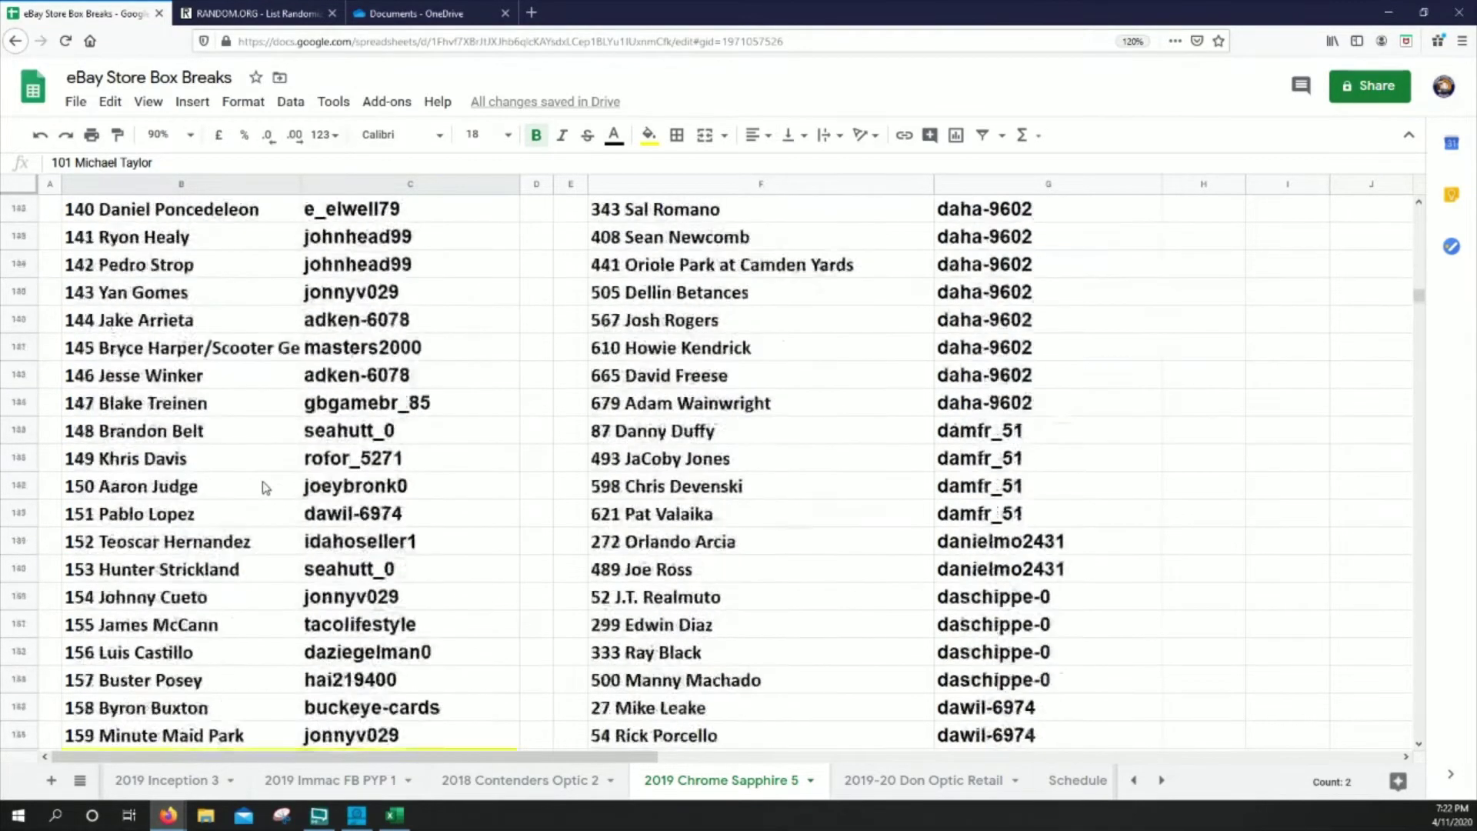
scroll(265, 487, down, 1)
click(197, 329)
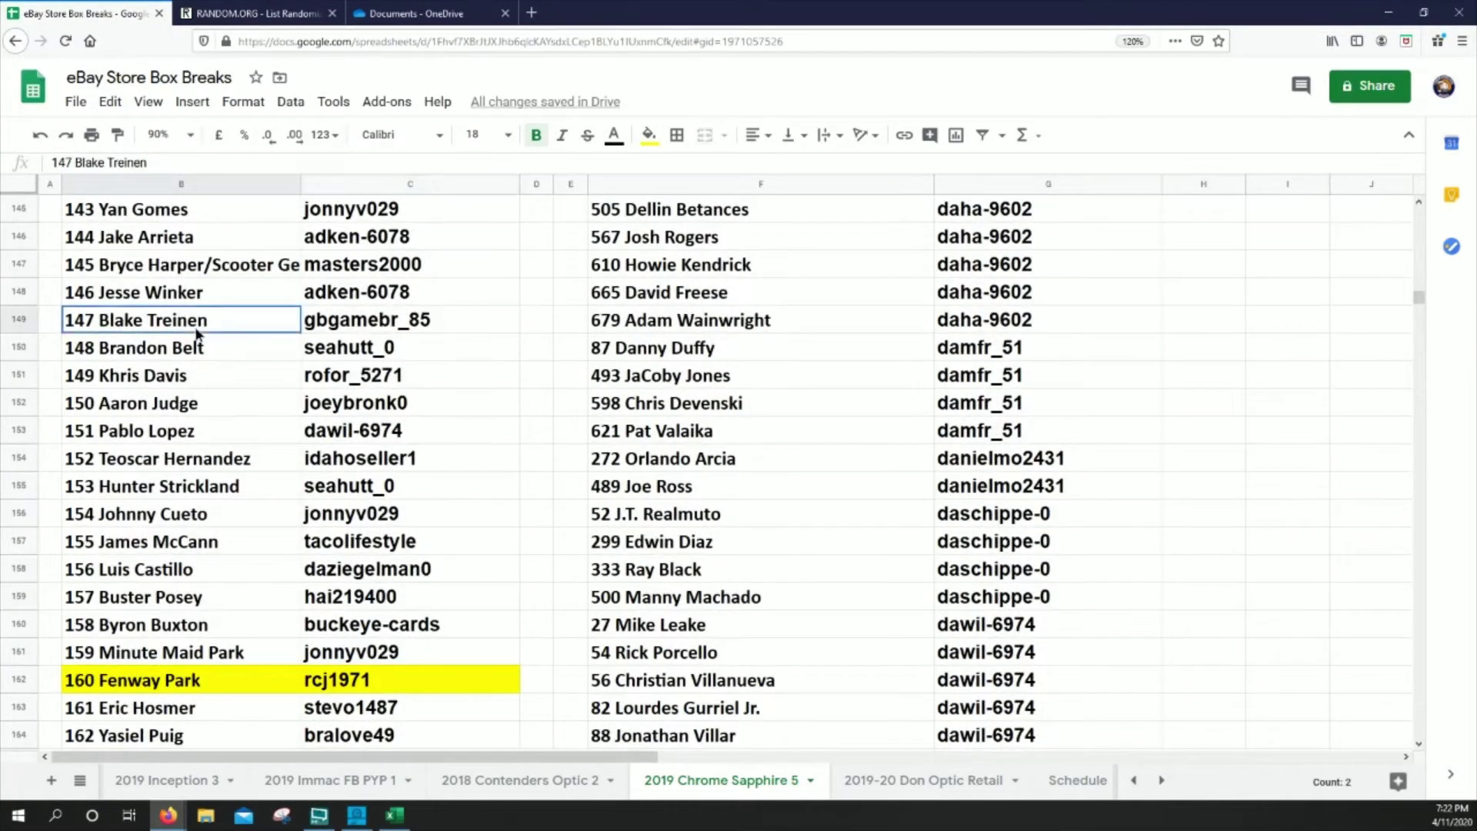
drag(197, 333, 350, 321)
click(649, 136)
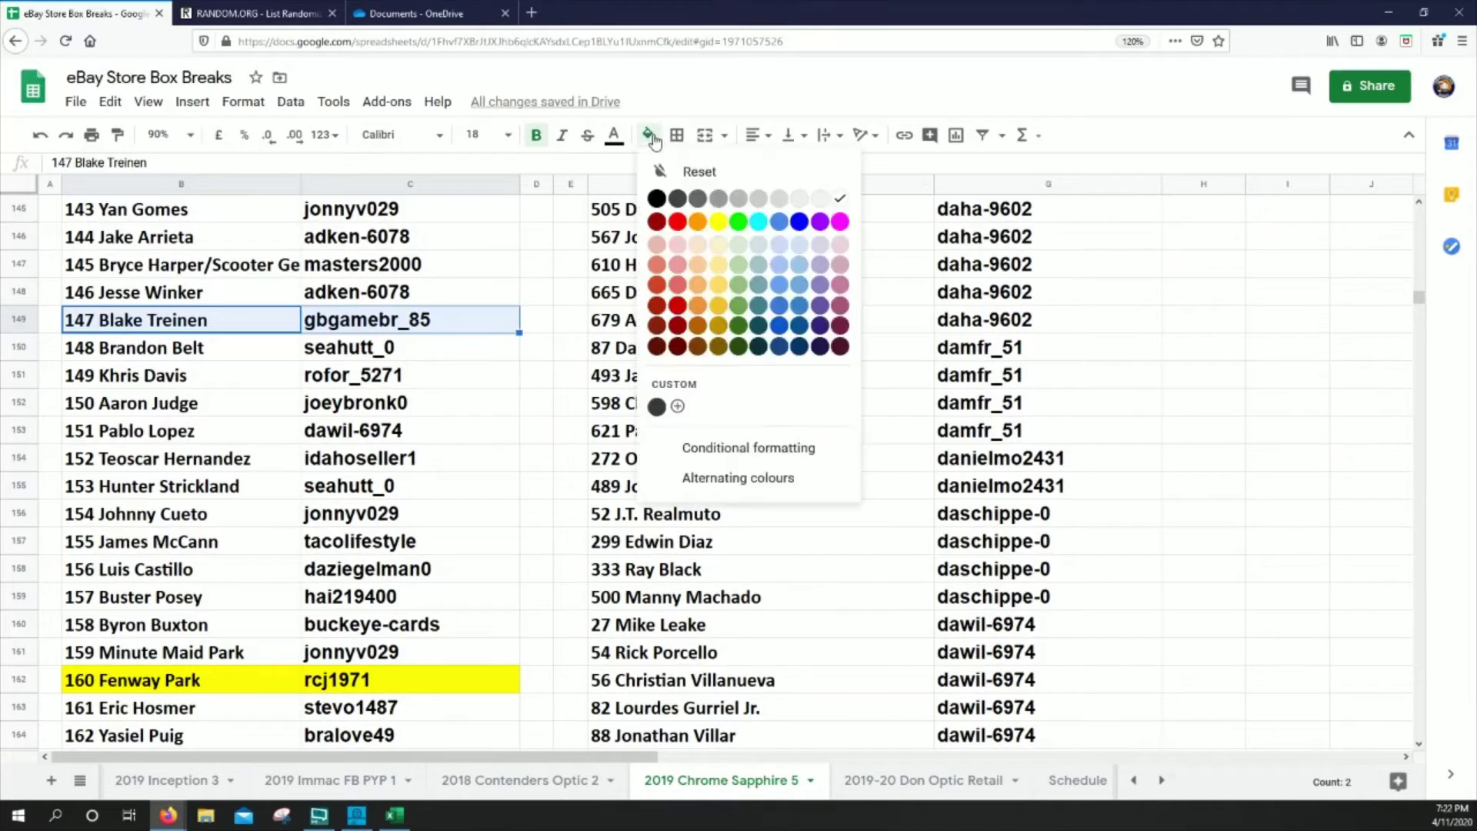
click(719, 222)
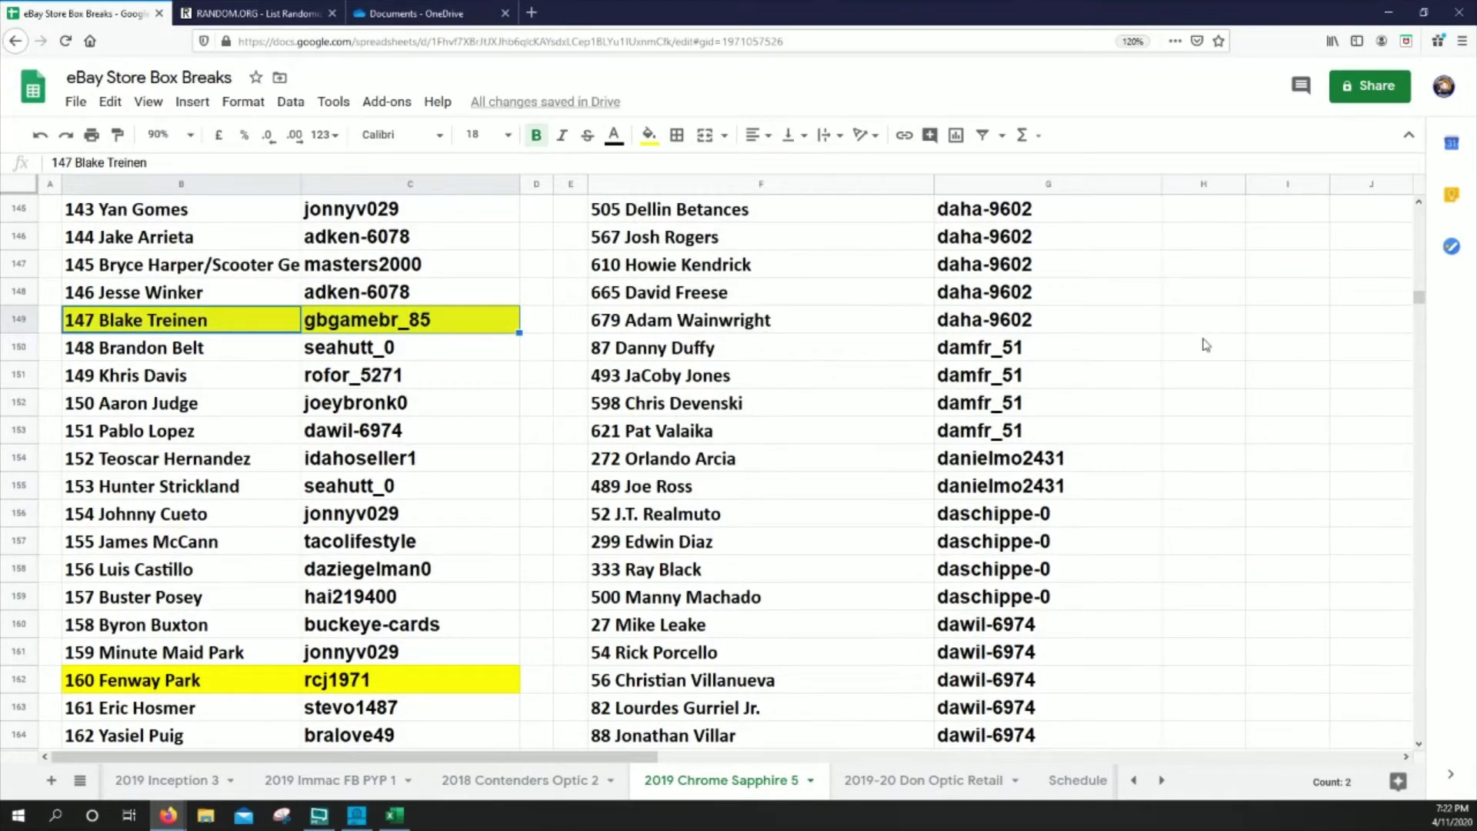
Fill the player and buyer cells of 399 Tyler Mahle in column B's numbered list with yellow.
drag(1418, 300, 1388, 439)
scroll(400, 515, down, 4)
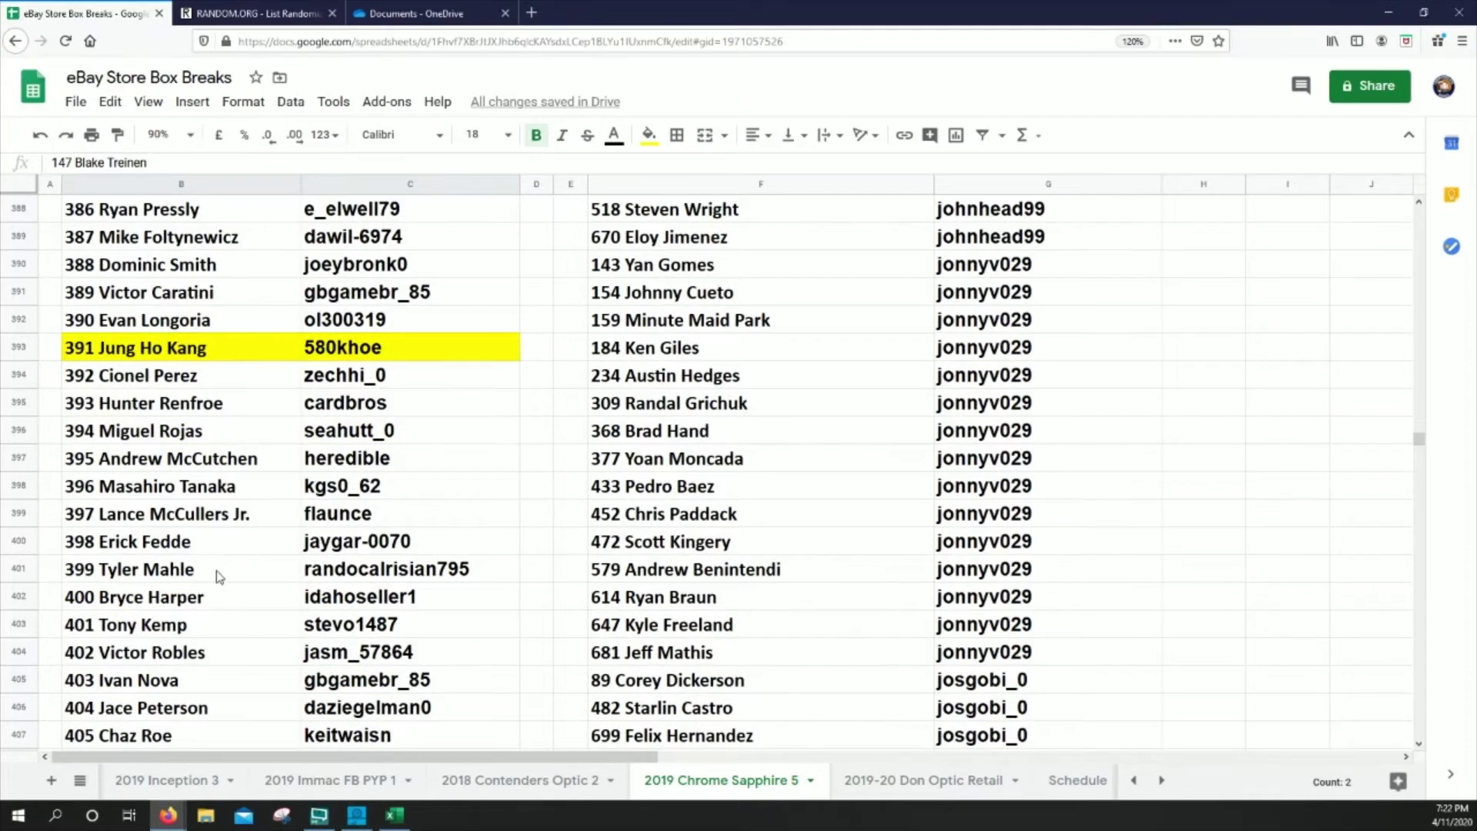
drag(220, 577, 347, 583)
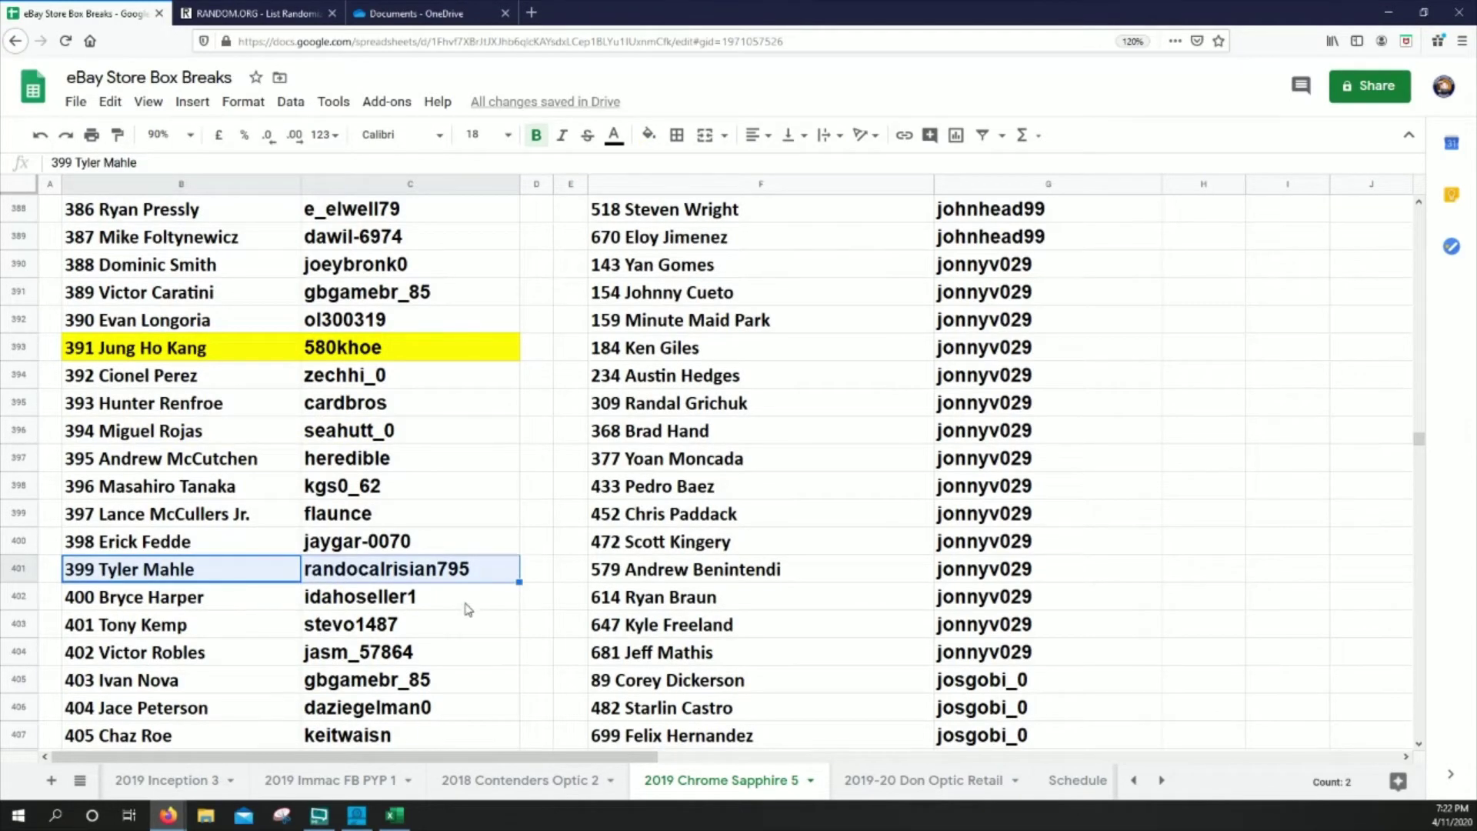
click(649, 135)
click(724, 223)
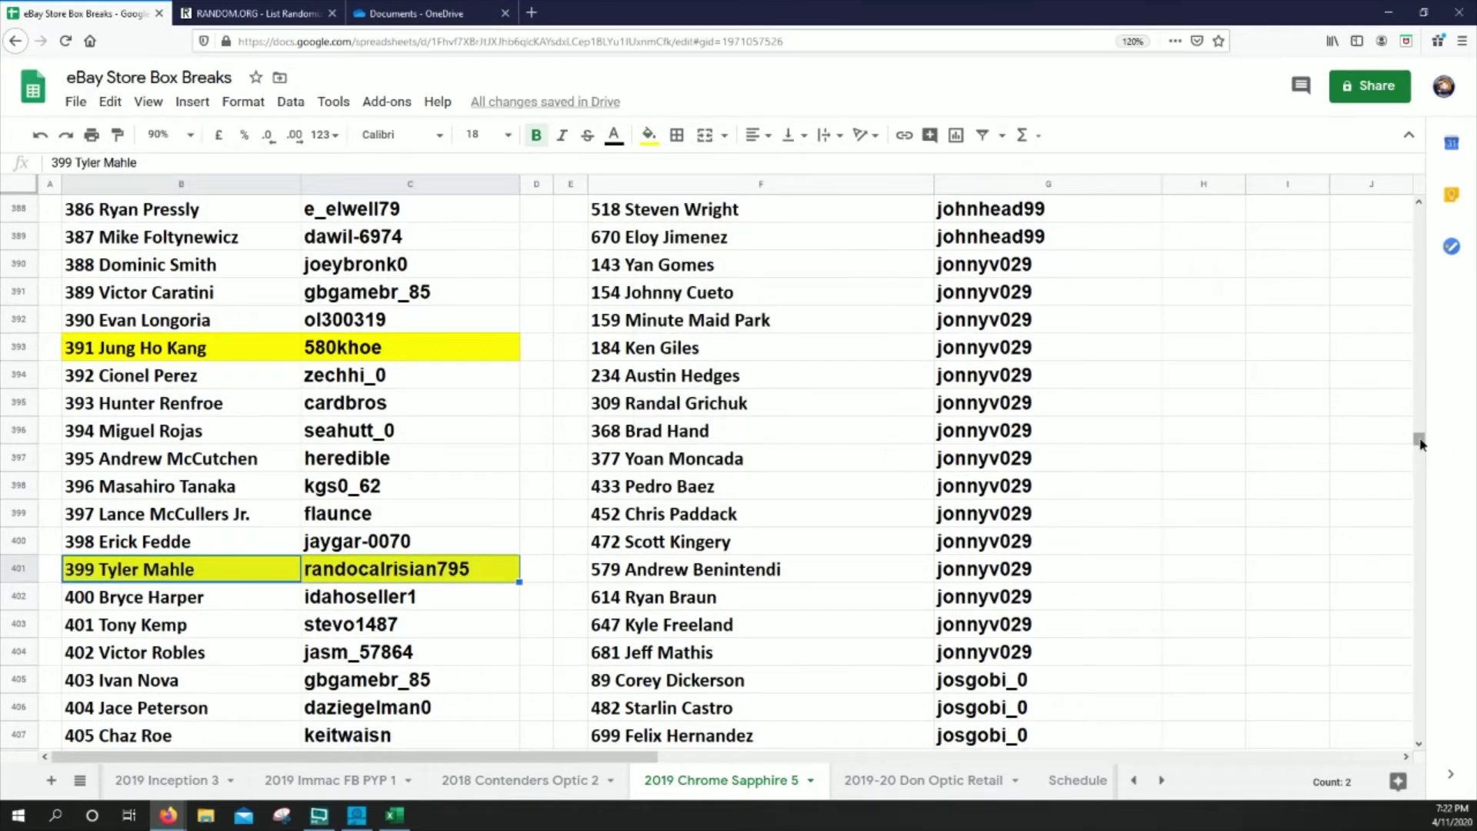
Fill the player and buyer cells of 557 Adam Duvall in column B's numbered list with yellow.
drag(1421, 440, 1400, 502)
scroll(1401, 524, down, 15)
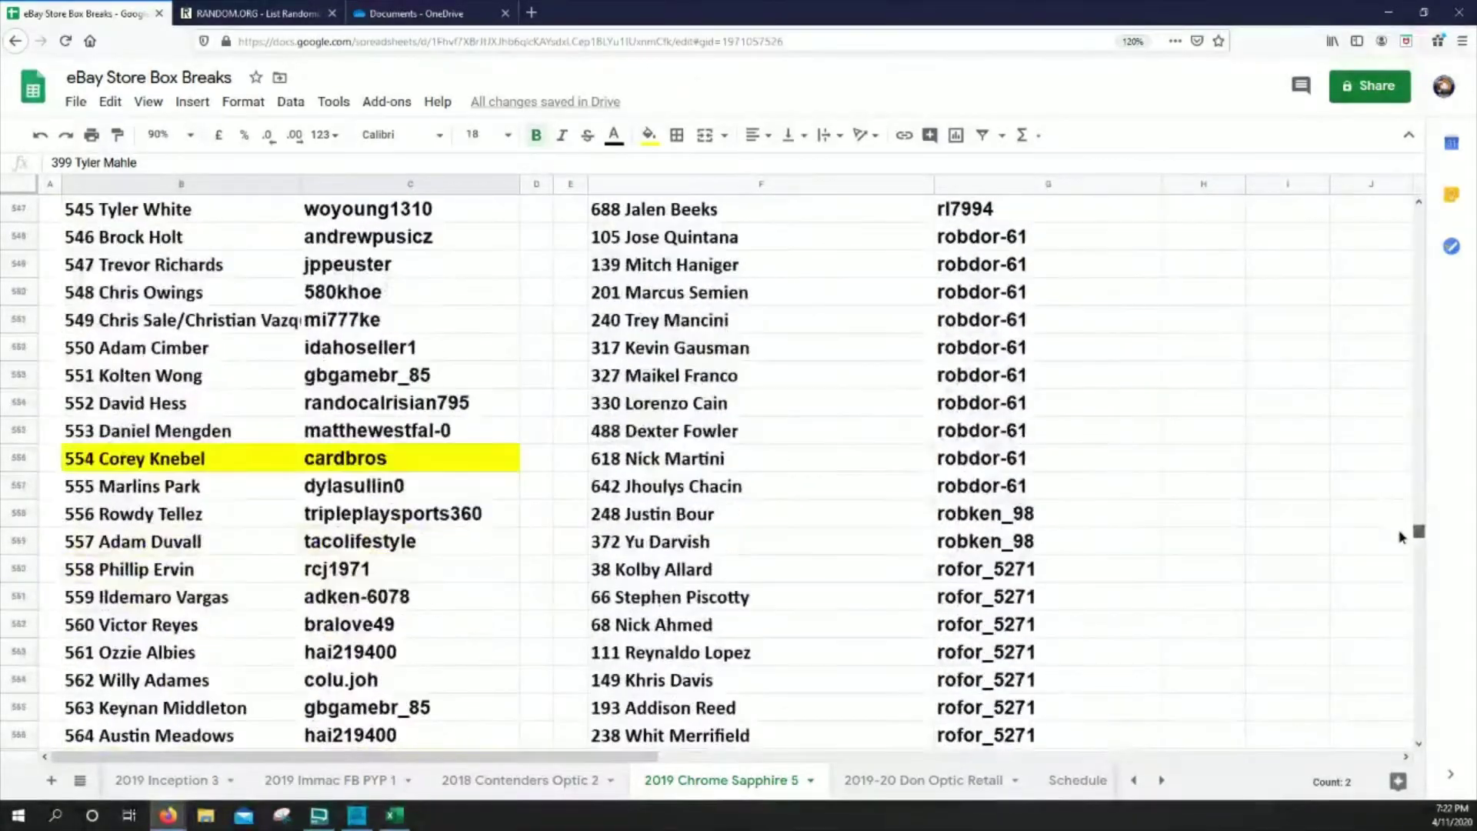
drag(170, 433, 340, 435)
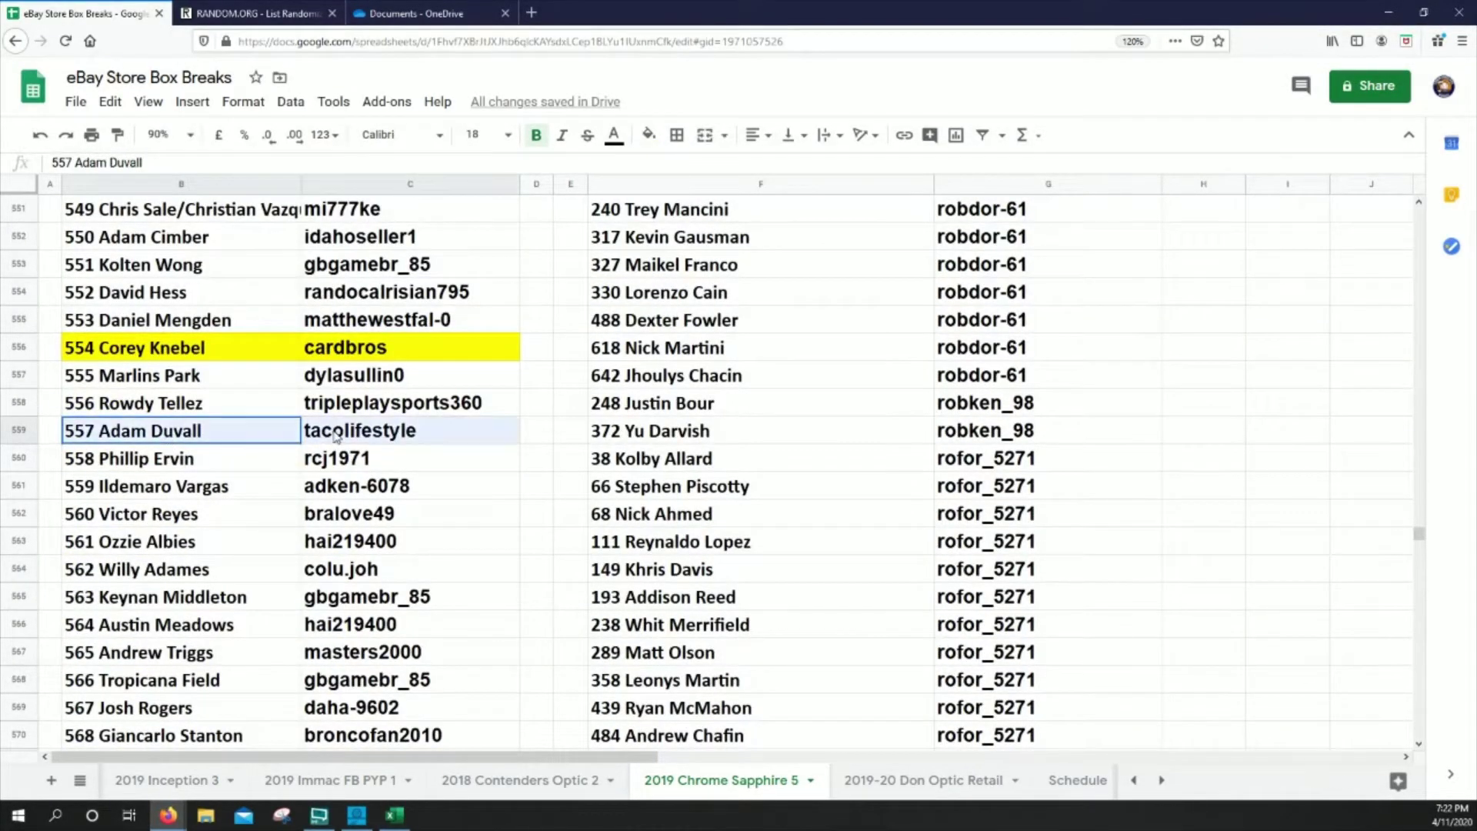
click(649, 135)
click(719, 223)
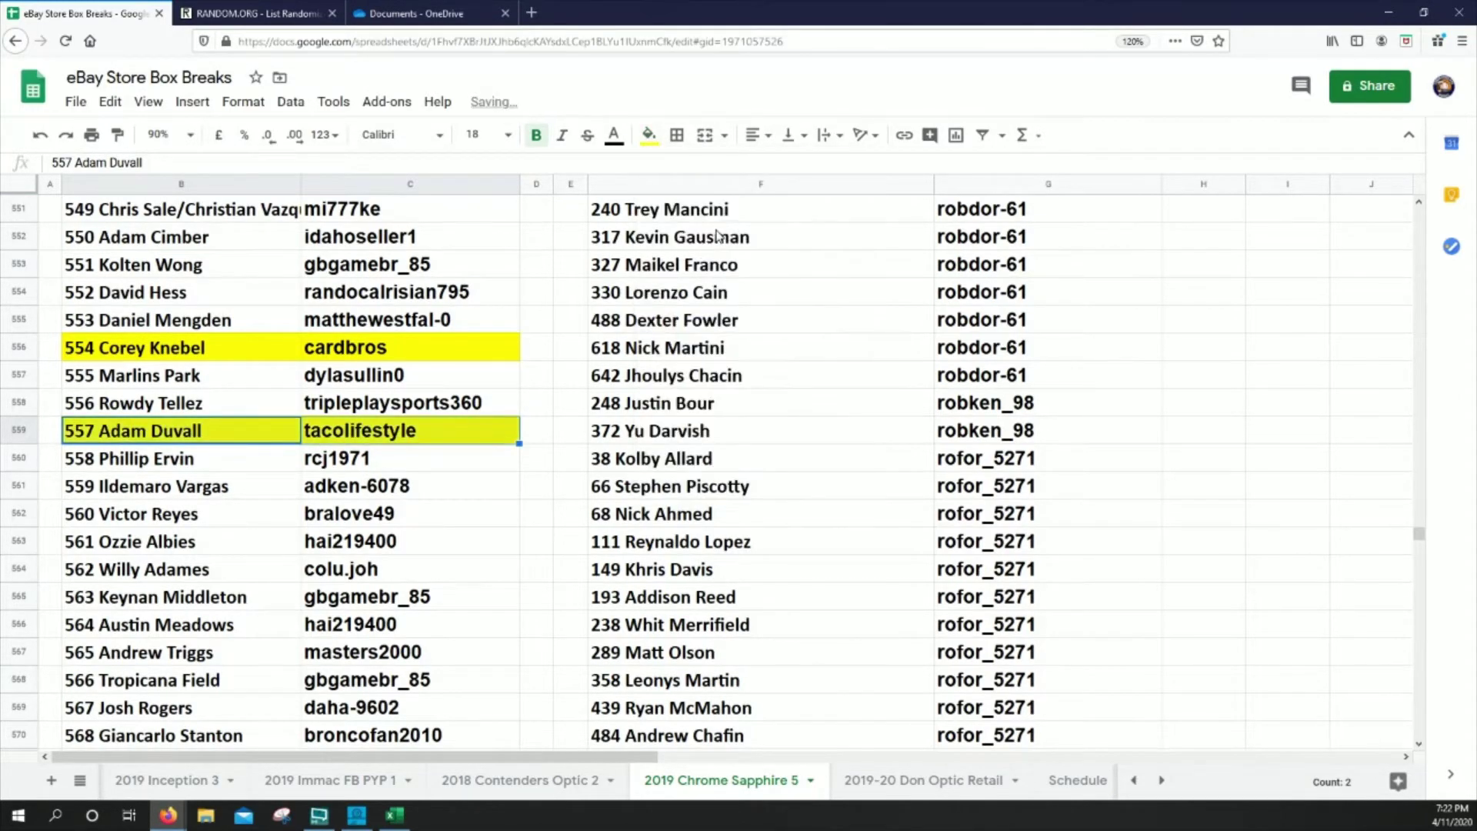
Fill the player and buyer cells of 480 Vince Velasquez in column B's numbered list with yellow.
scroll(303, 472, up, 20)
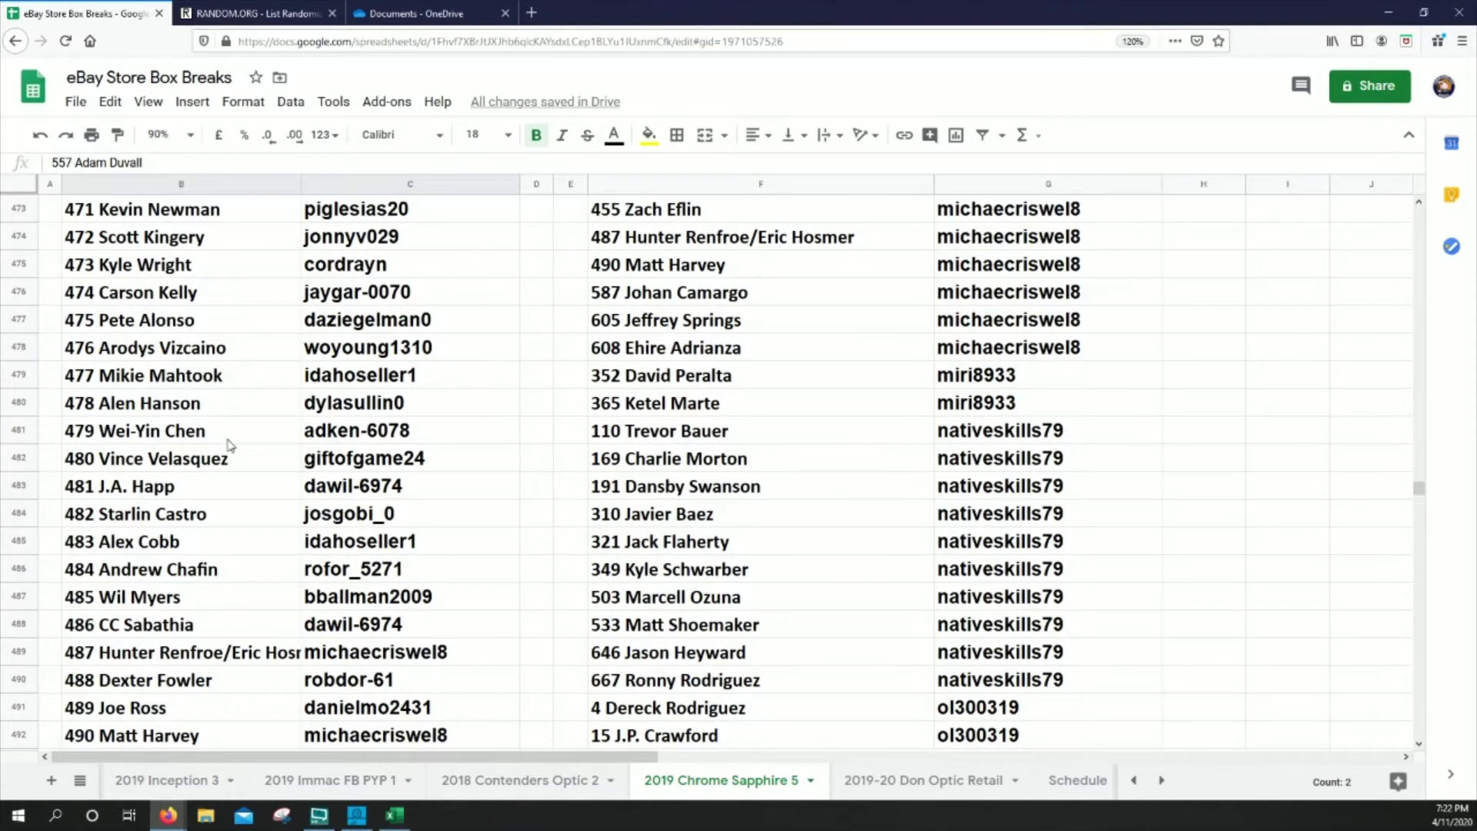
drag(194, 467, 366, 460)
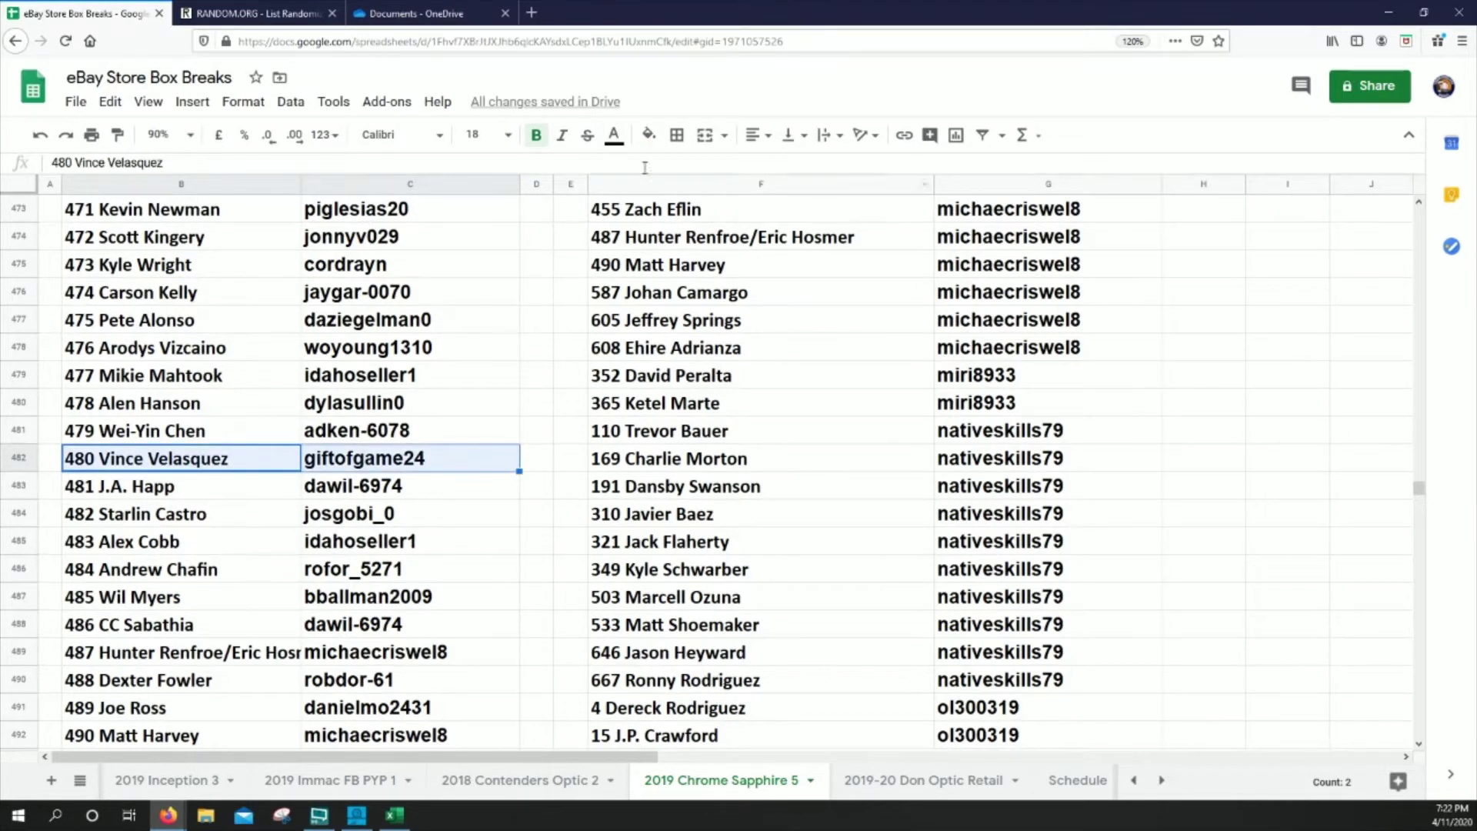
click(649, 136)
click(721, 229)
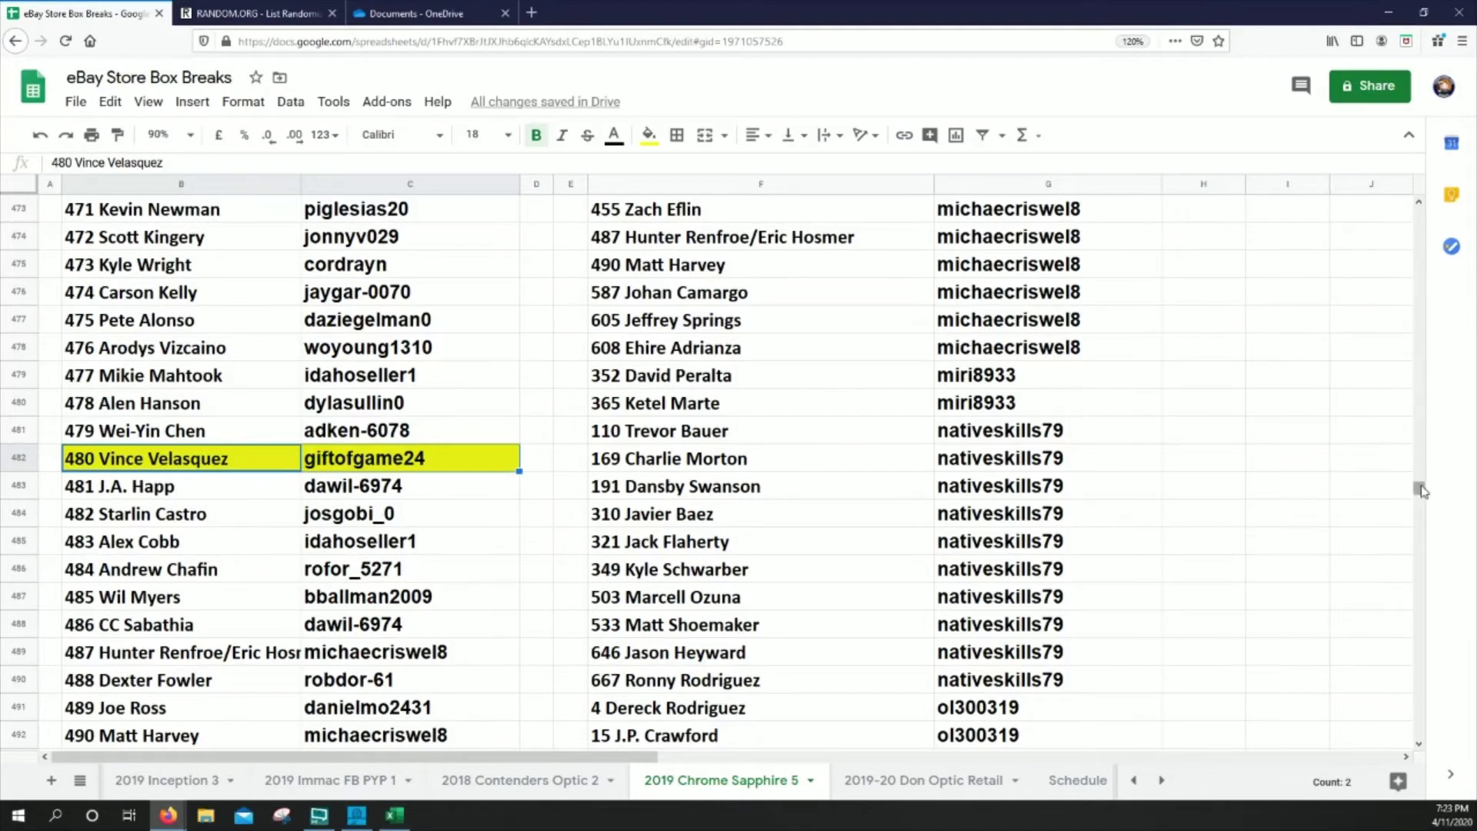
Fill the player and buyer cells of 185 Matt Duffy in column B's numbered list with yellow.
drag(1421, 488, 1385, 322)
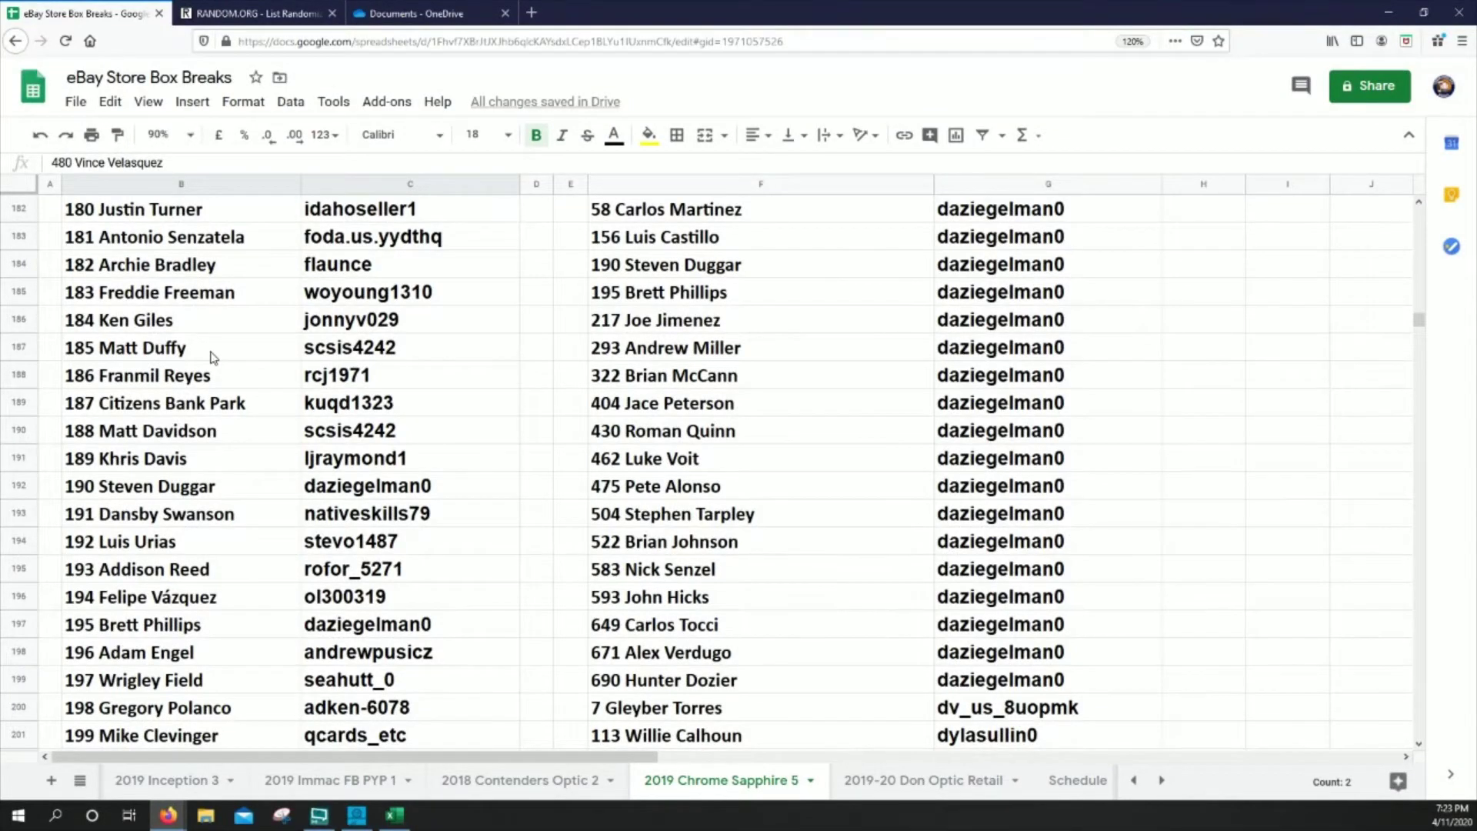
drag(213, 357, 400, 350)
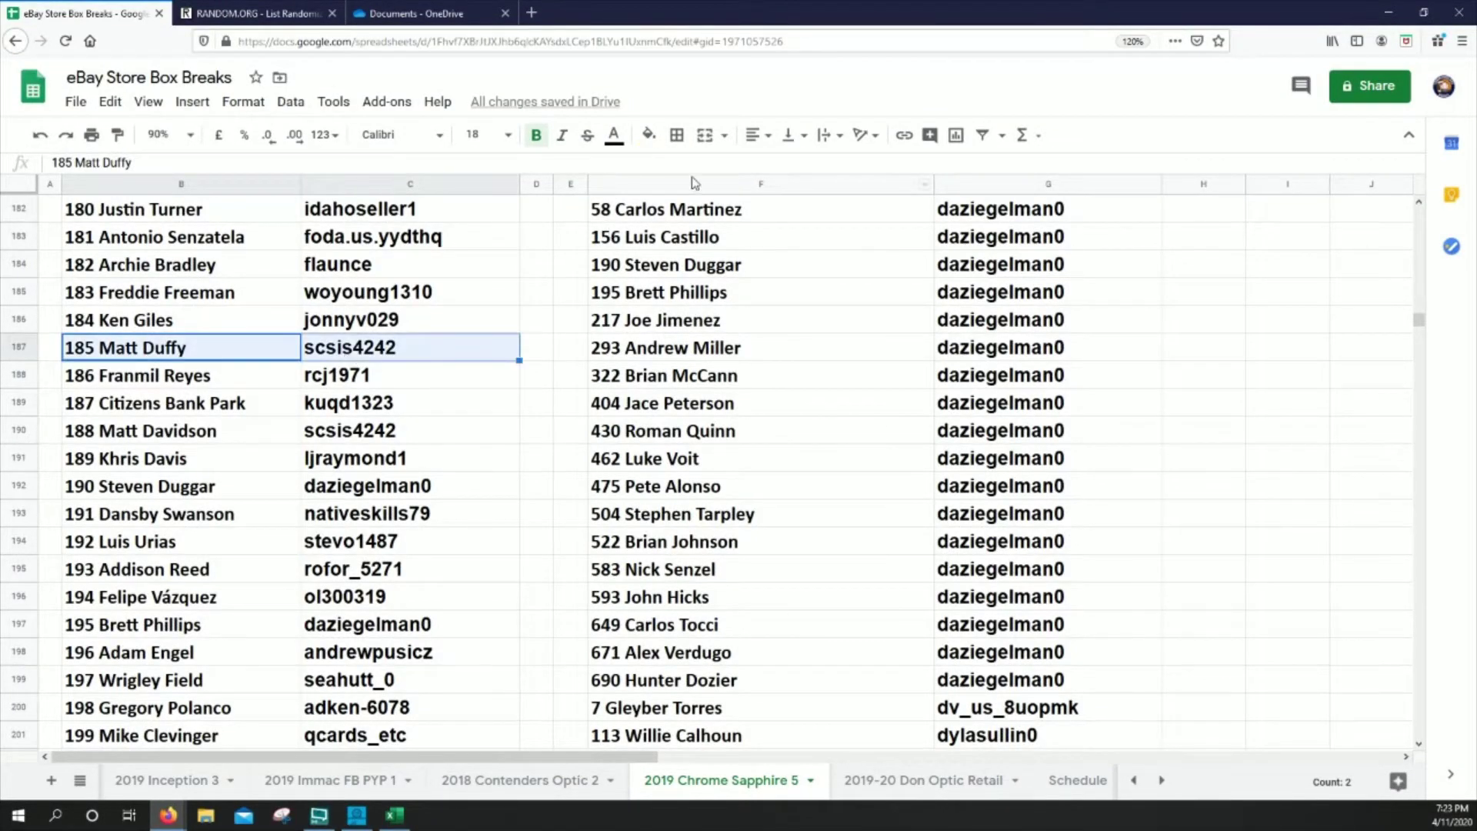
click(648, 135)
click(719, 218)
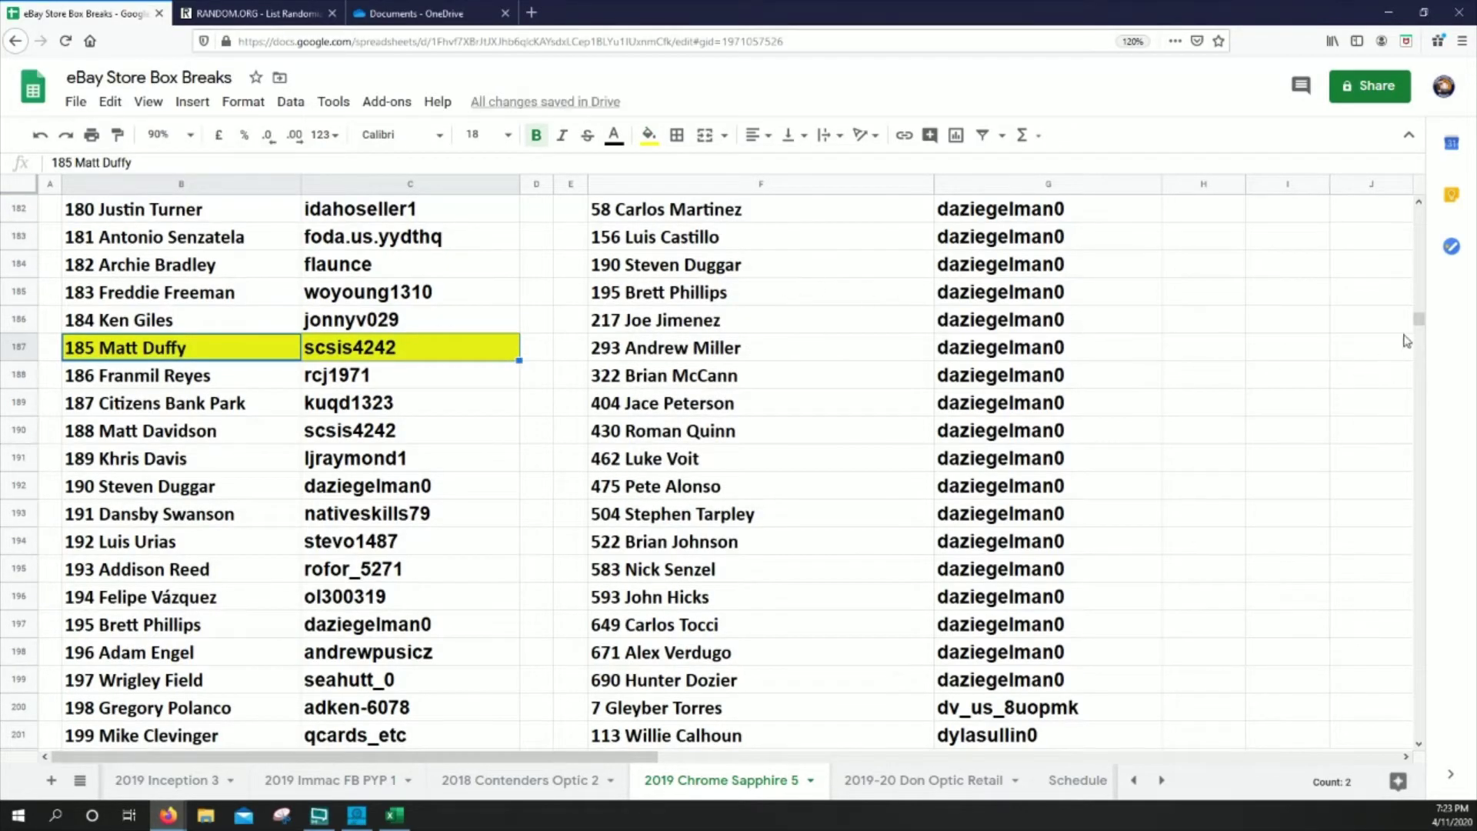
Fill the player and buyer cells of 627 Freddy Peralta in column B's numbered list with yellow.
drag(1418, 323, 1352, 579)
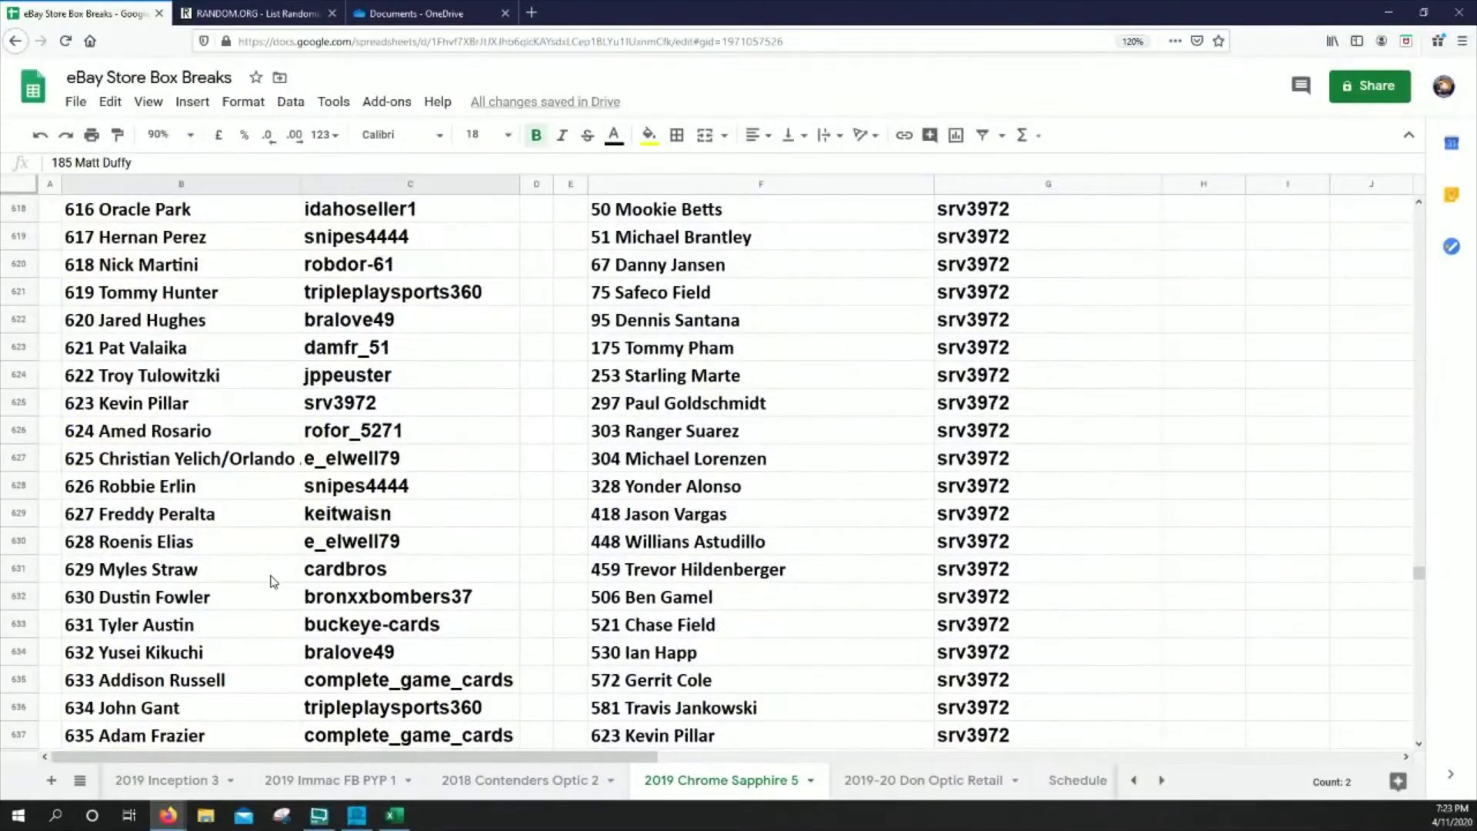
drag(223, 521, 347, 514)
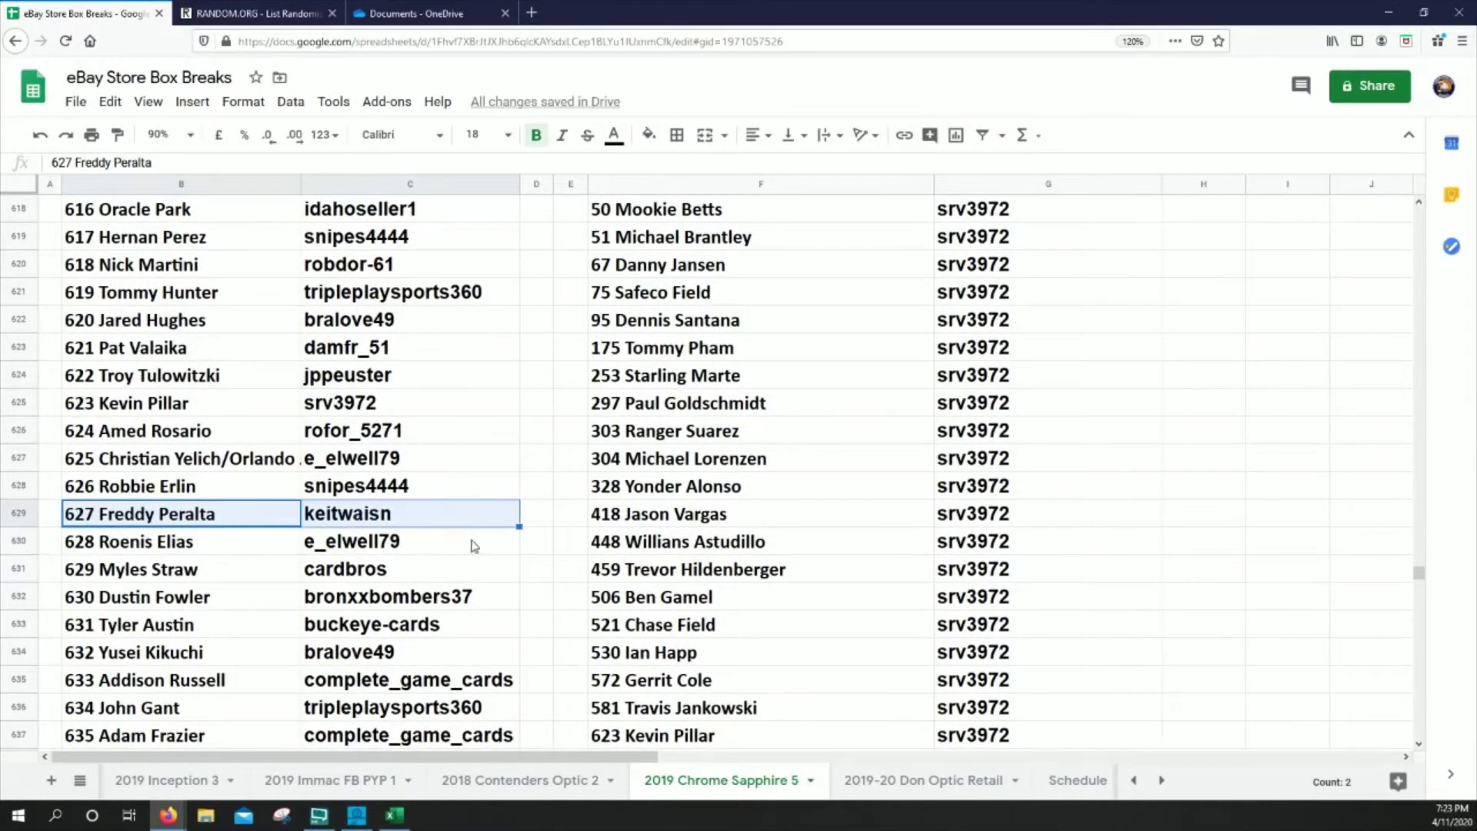
click(649, 136)
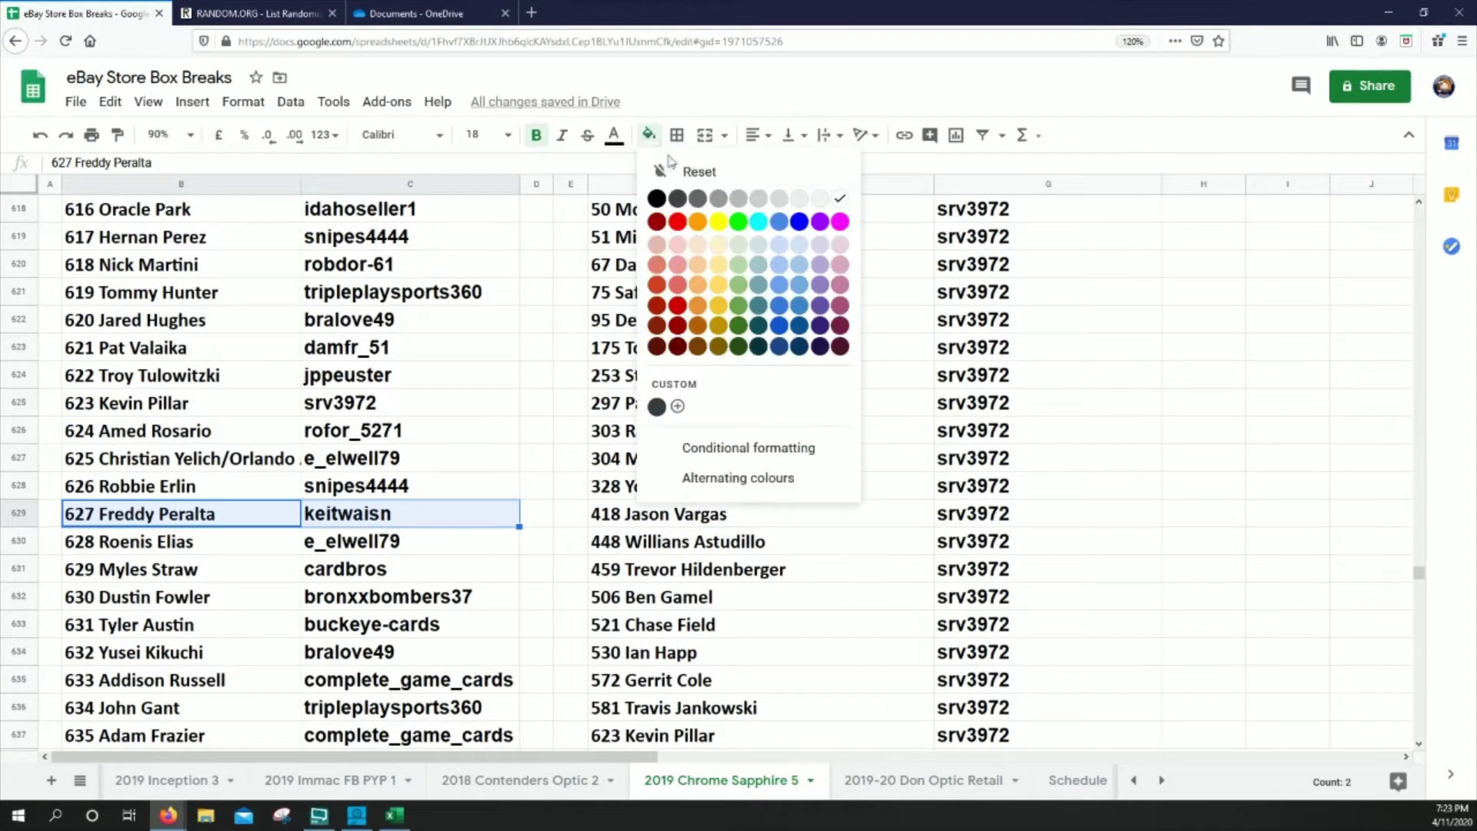
click(718, 229)
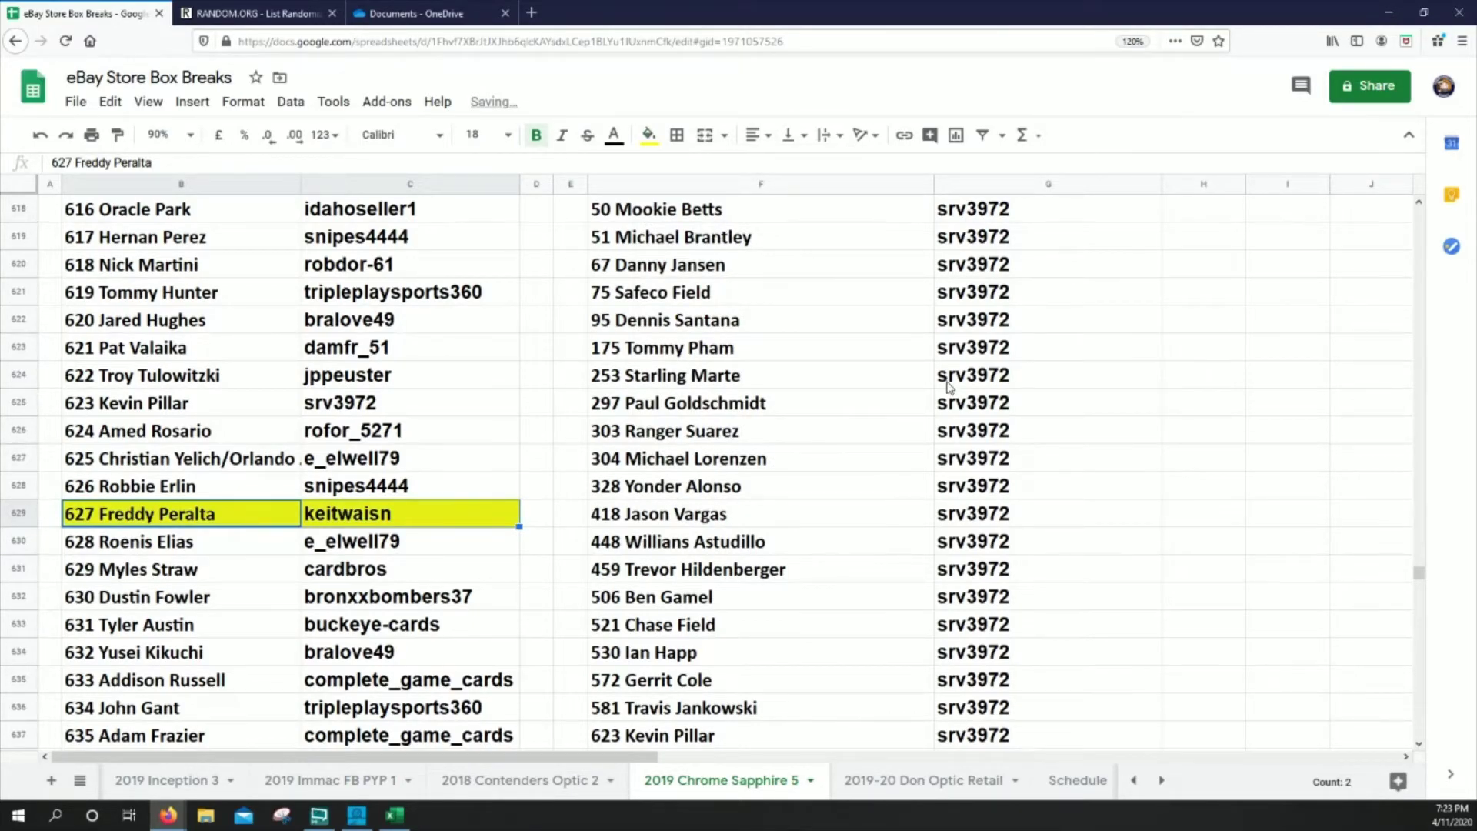
Fill the player and buyer cells of 184 Ken Giles in column B's numbered list with yellow.
drag(1415, 575, 1339, 323)
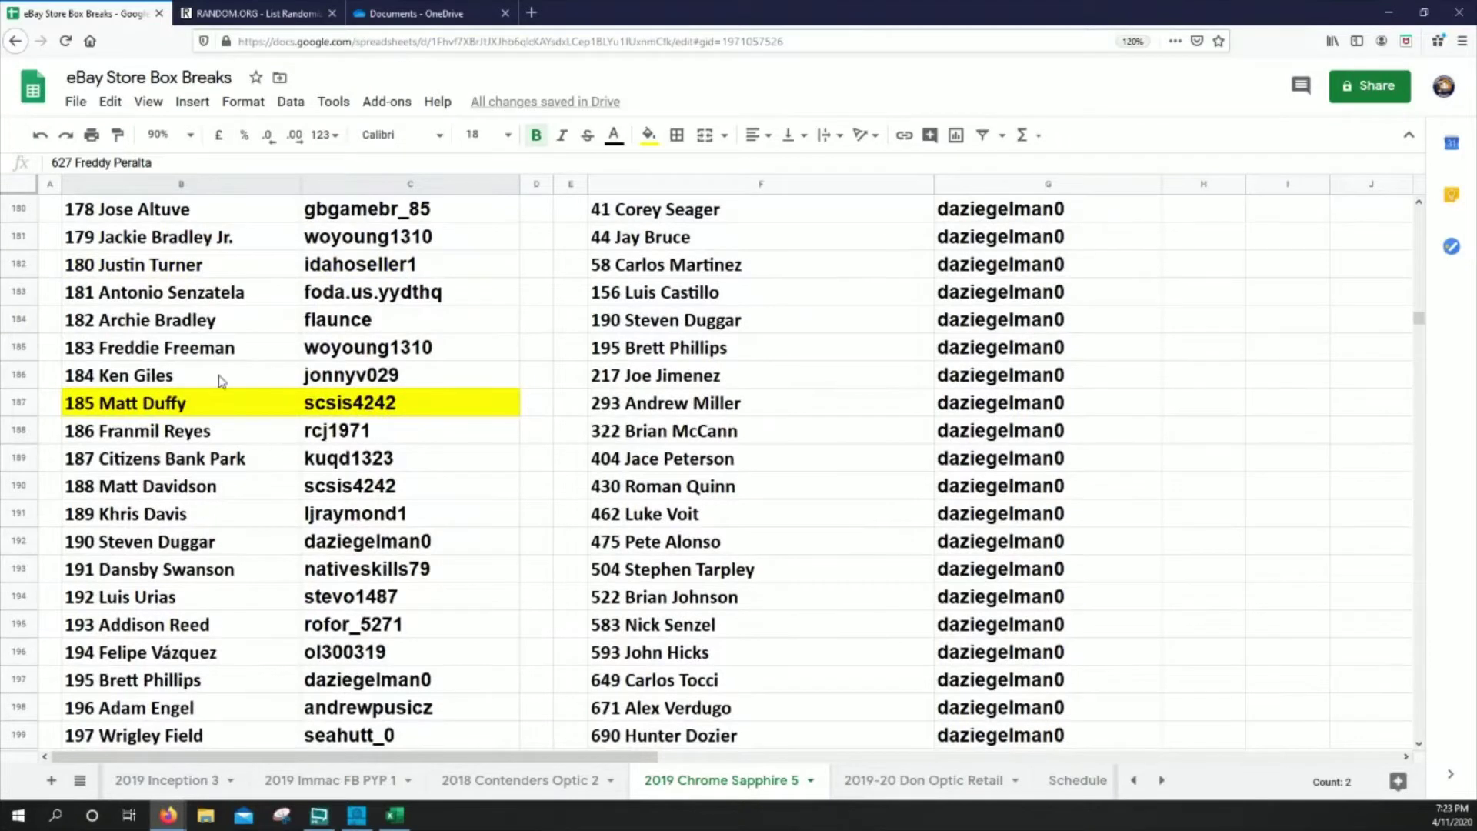
drag(177, 377, 328, 381)
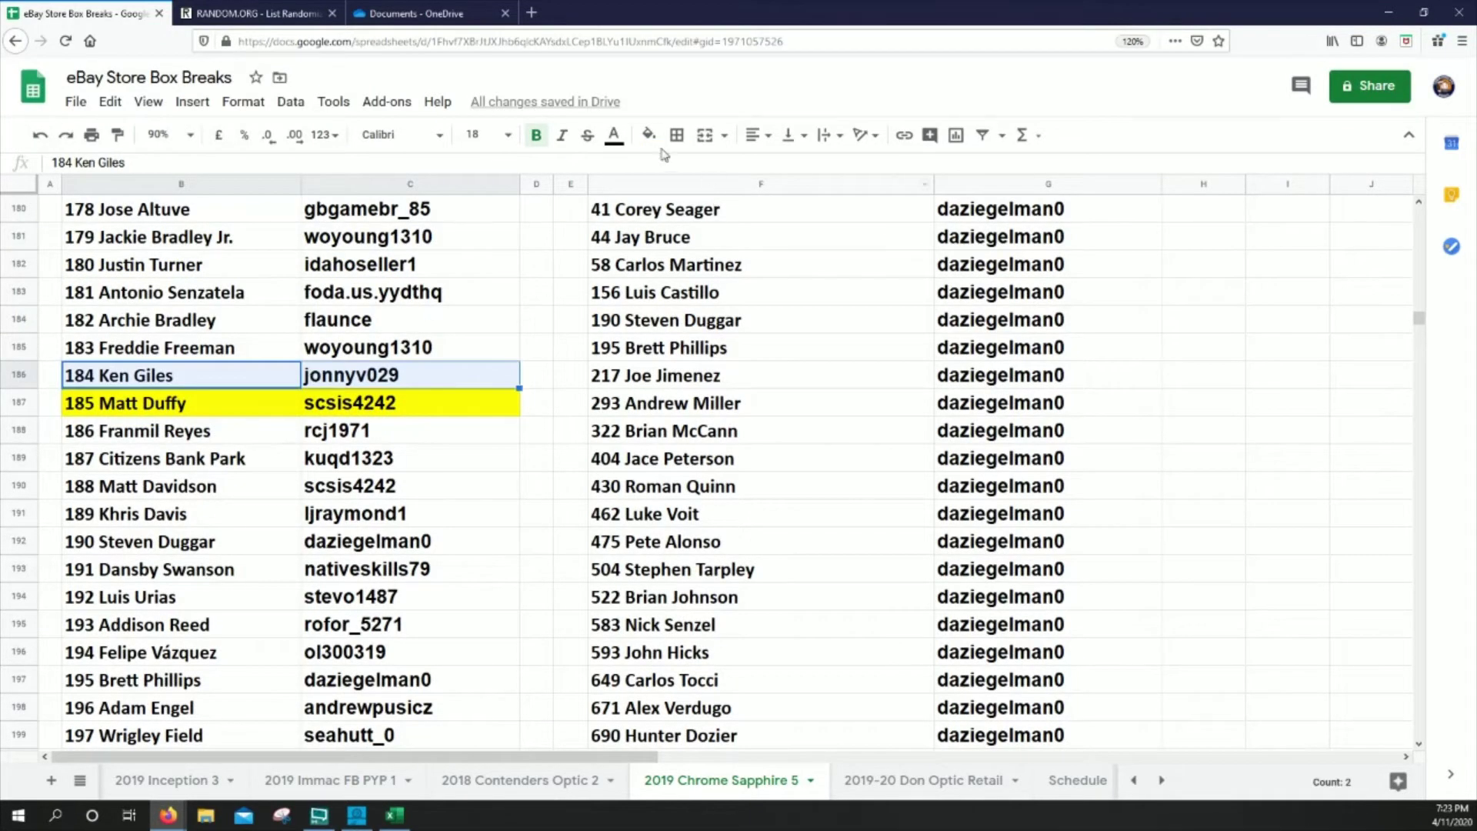
click(649, 135)
click(721, 226)
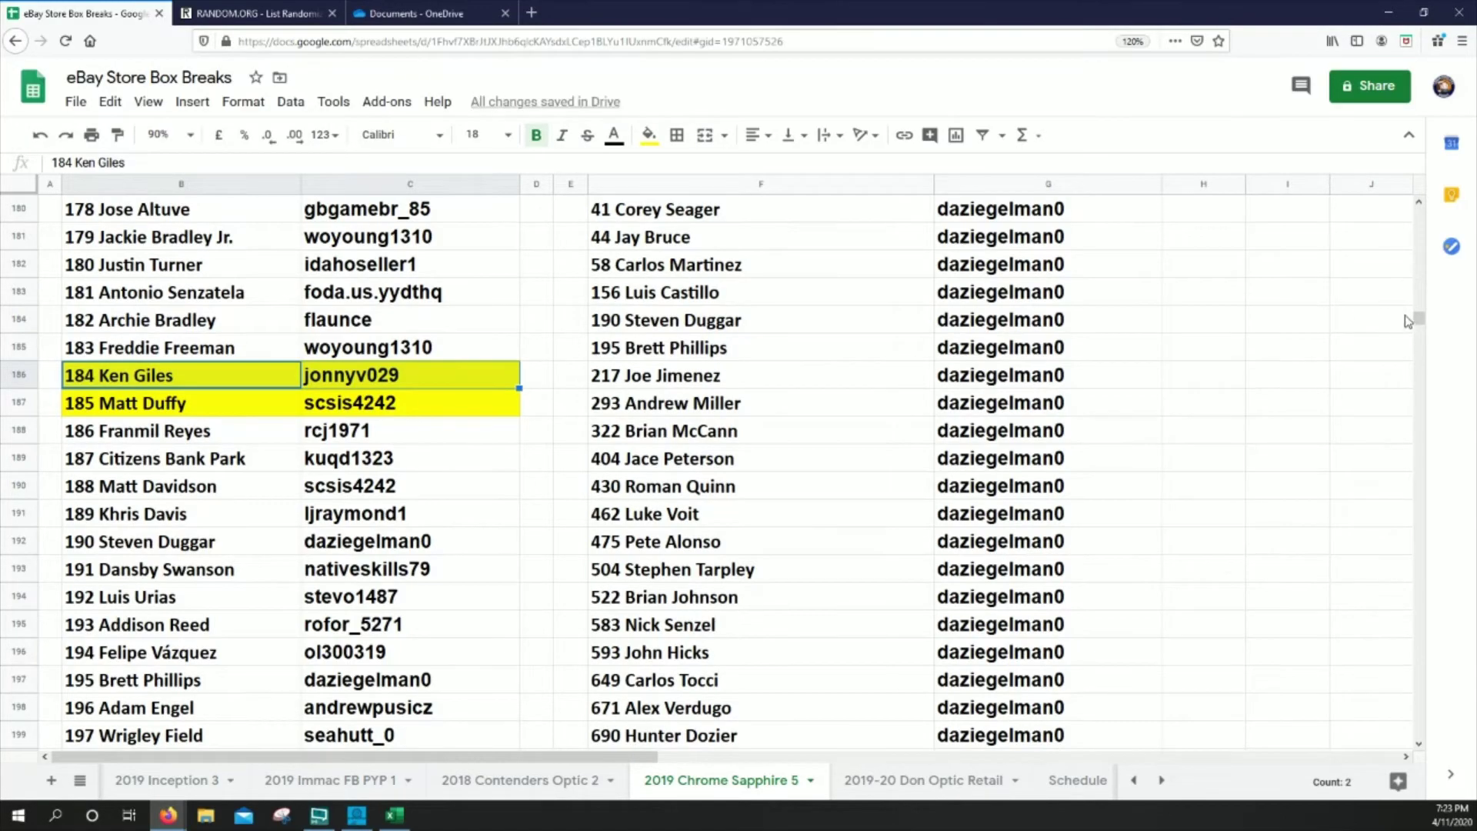
Fill the player and buyer cells of 42 Edwin Encarnacion in column B's numbered list with yellow.
drag(1419, 318, 1402, 237)
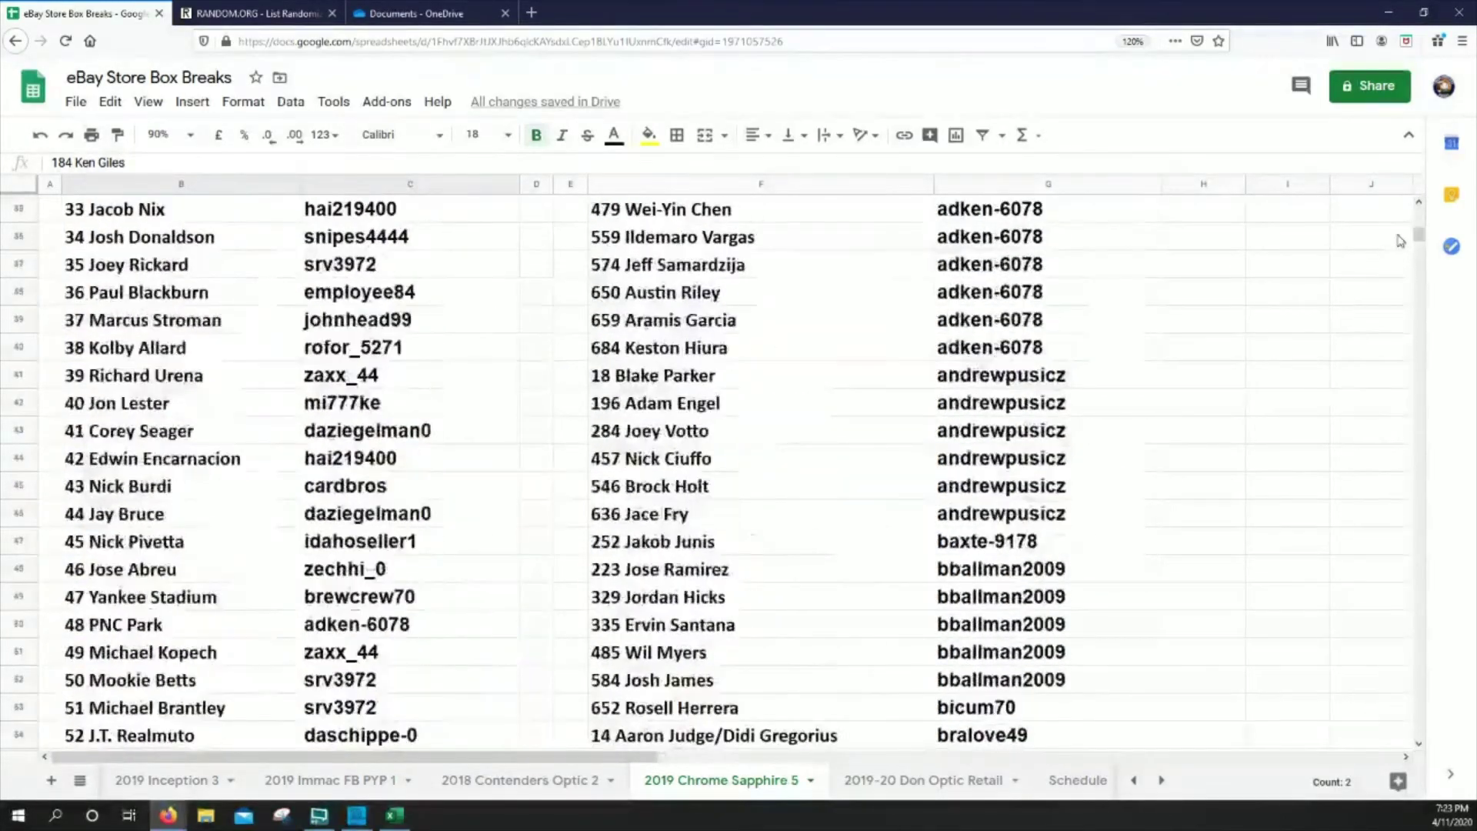
drag(189, 459, 370, 466)
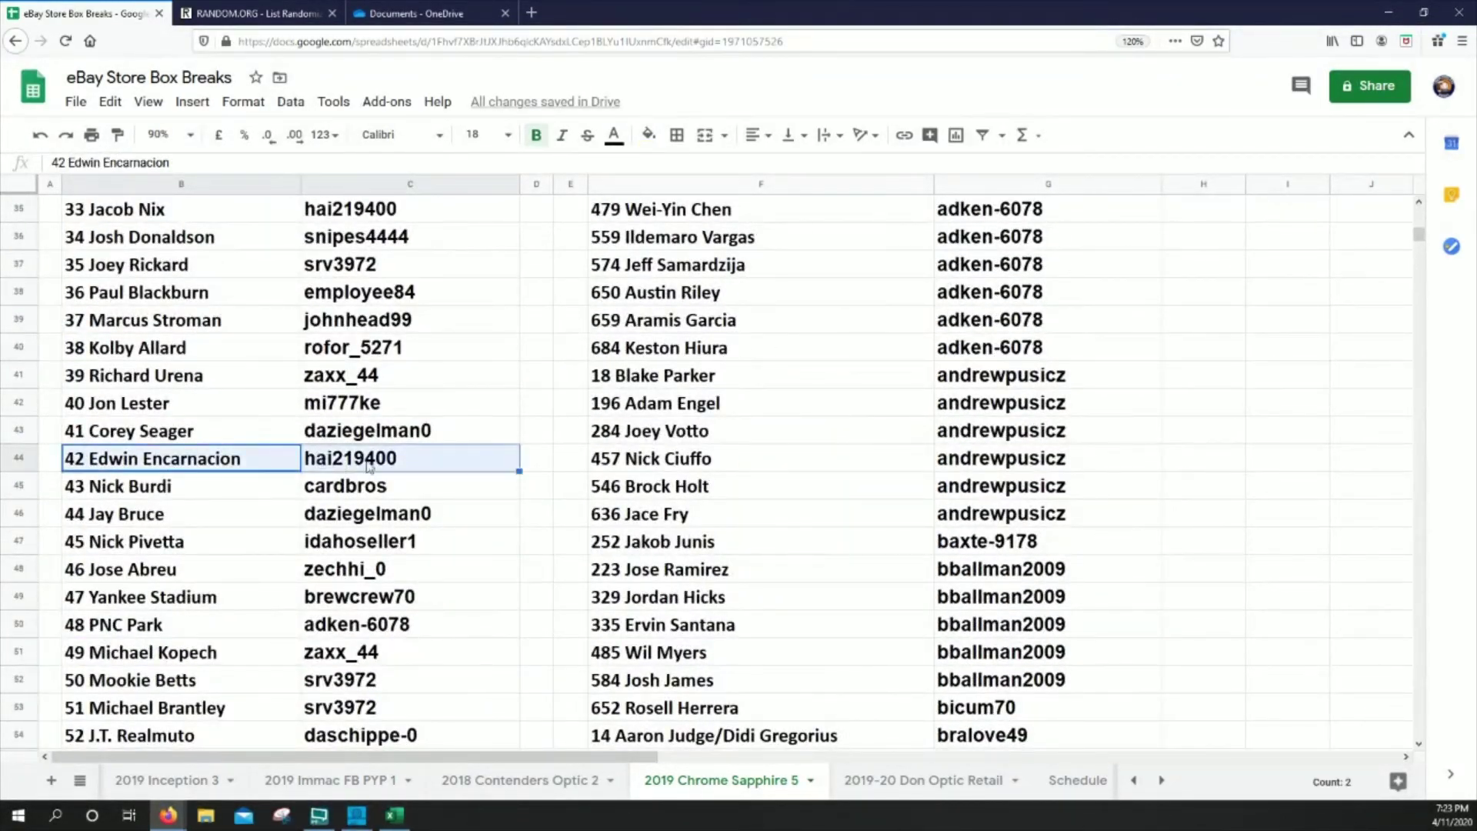
click(651, 136)
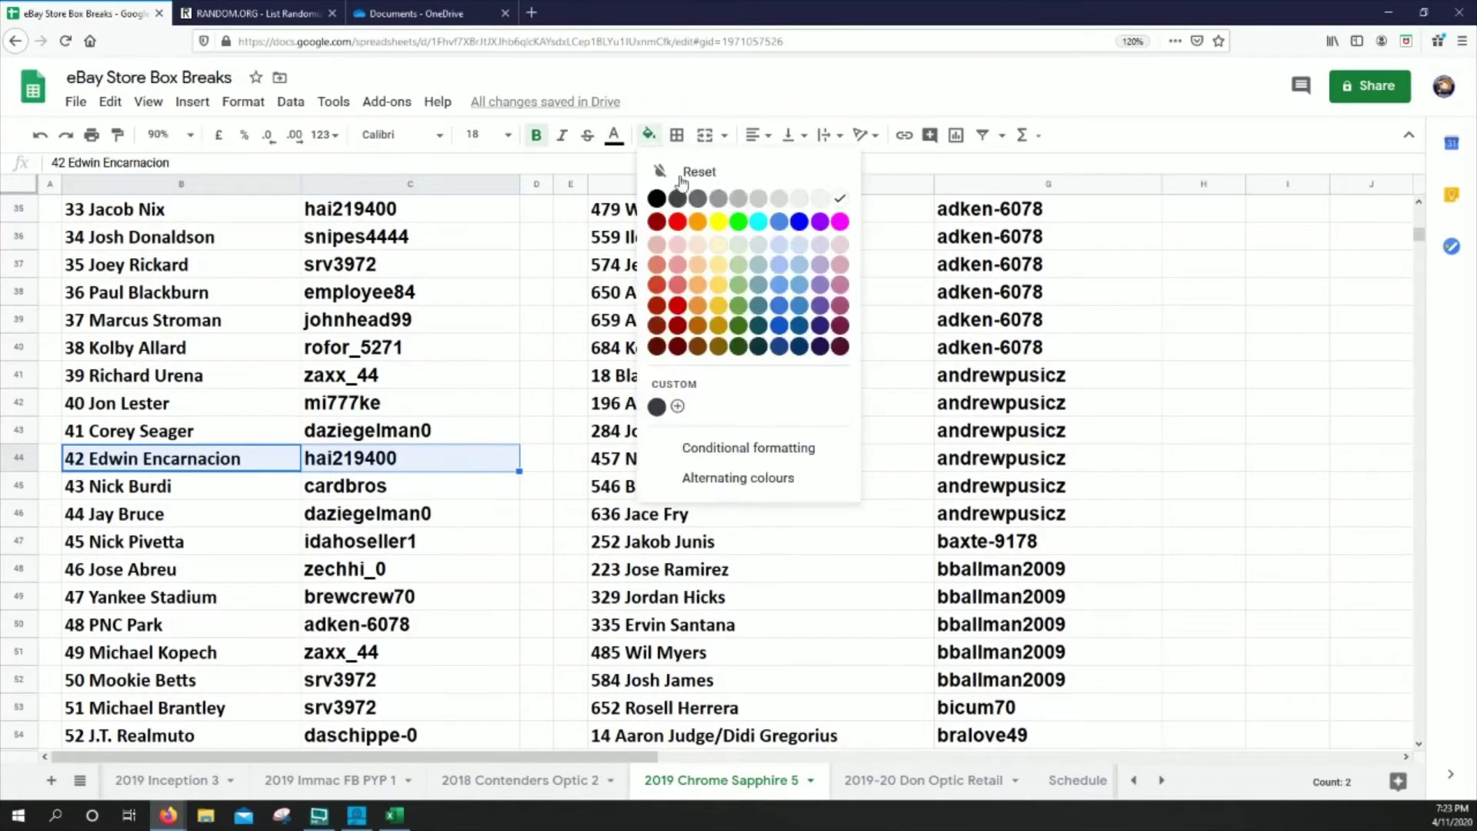
click(717, 222)
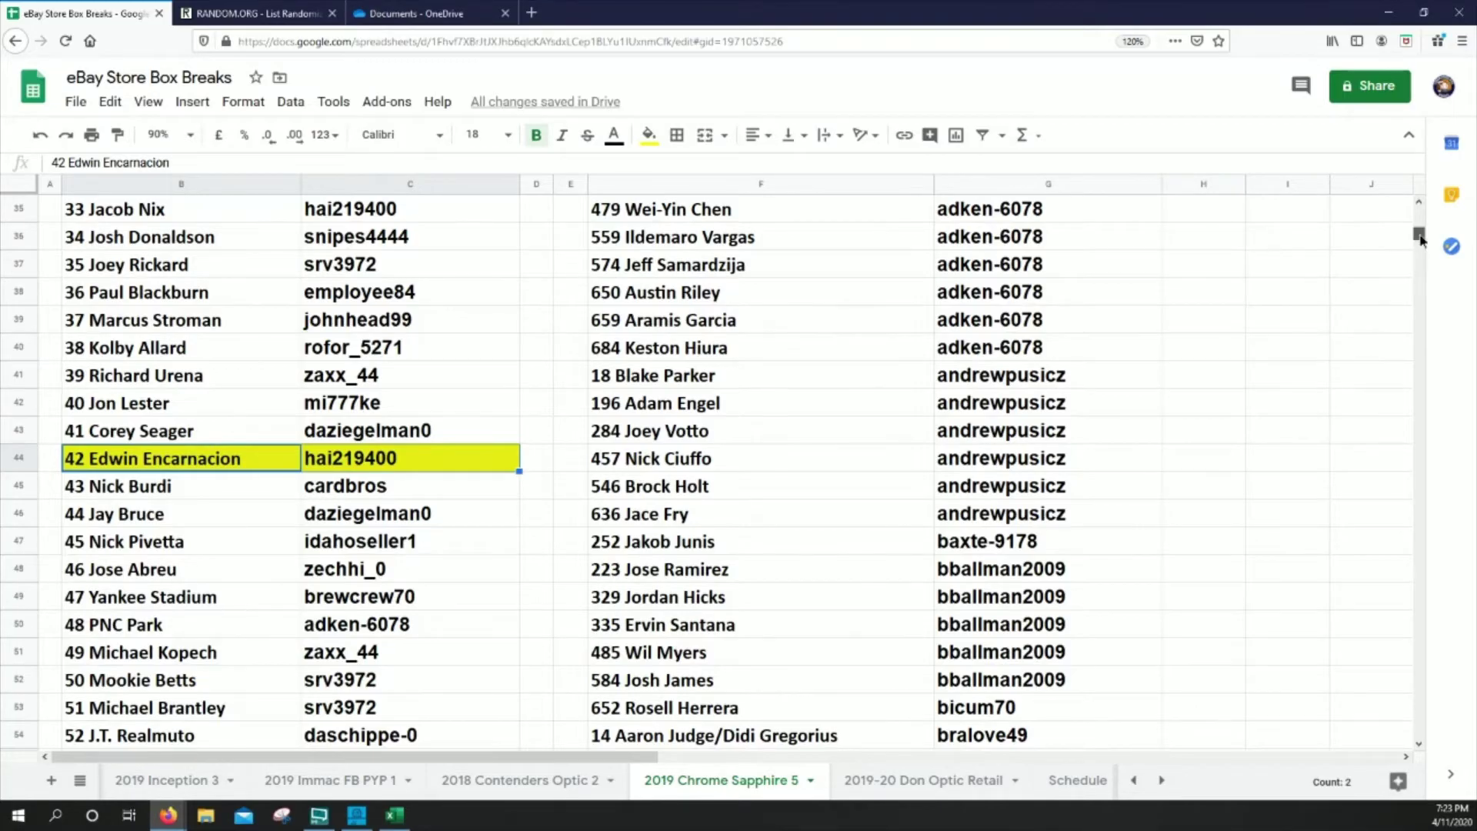
Fill the player and buyer cells of 472 Scott Kingery in column B's numbered list with yellow.
drag(1420, 238, 1365, 488)
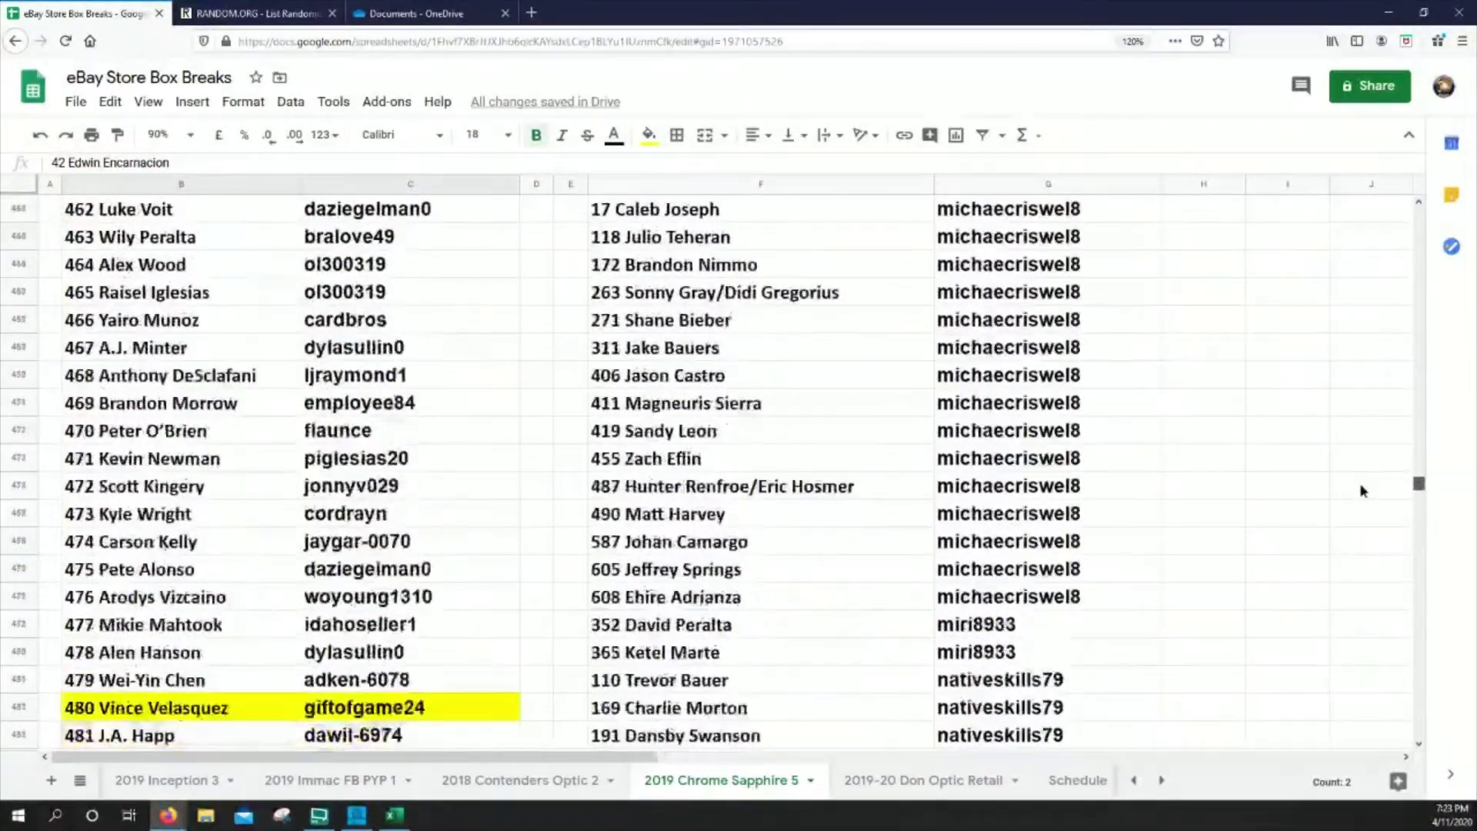
drag(164, 497, 312, 496)
click(649, 134)
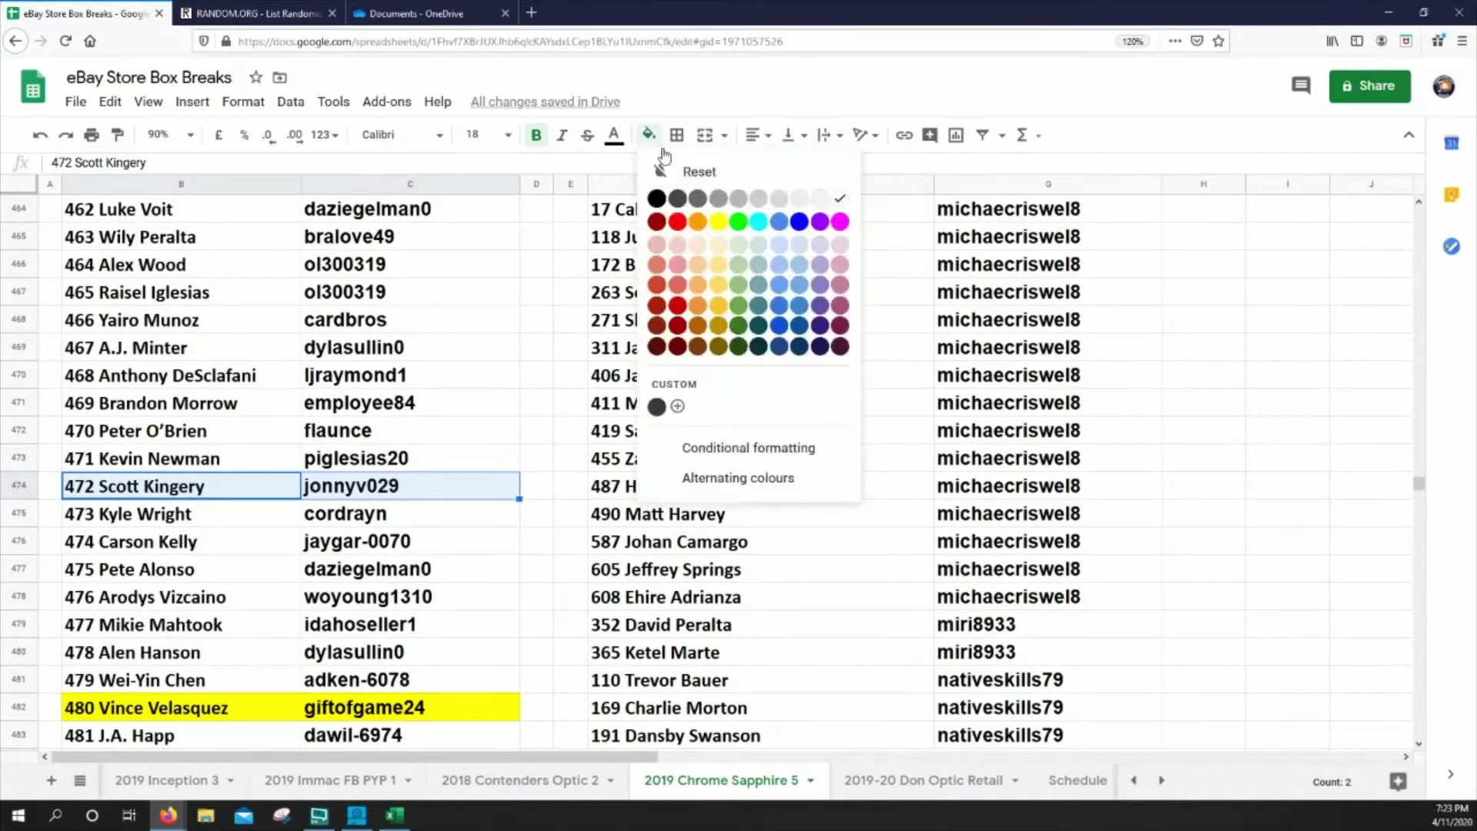
click(717, 229)
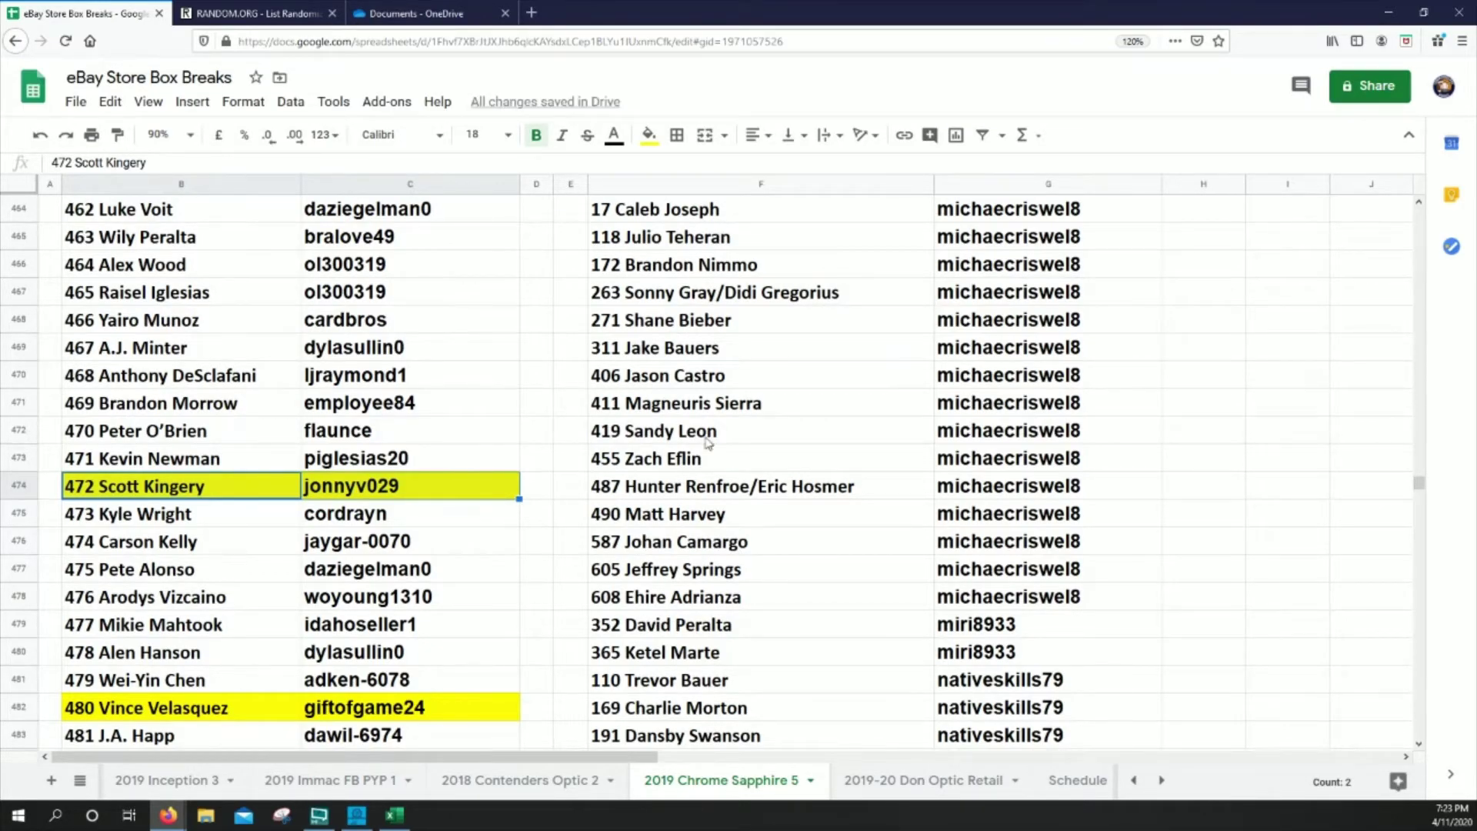
Fill the player and buyer cells of 636 Jace Fry in column B's numbered list with yellow.
drag(1422, 484, 1393, 577)
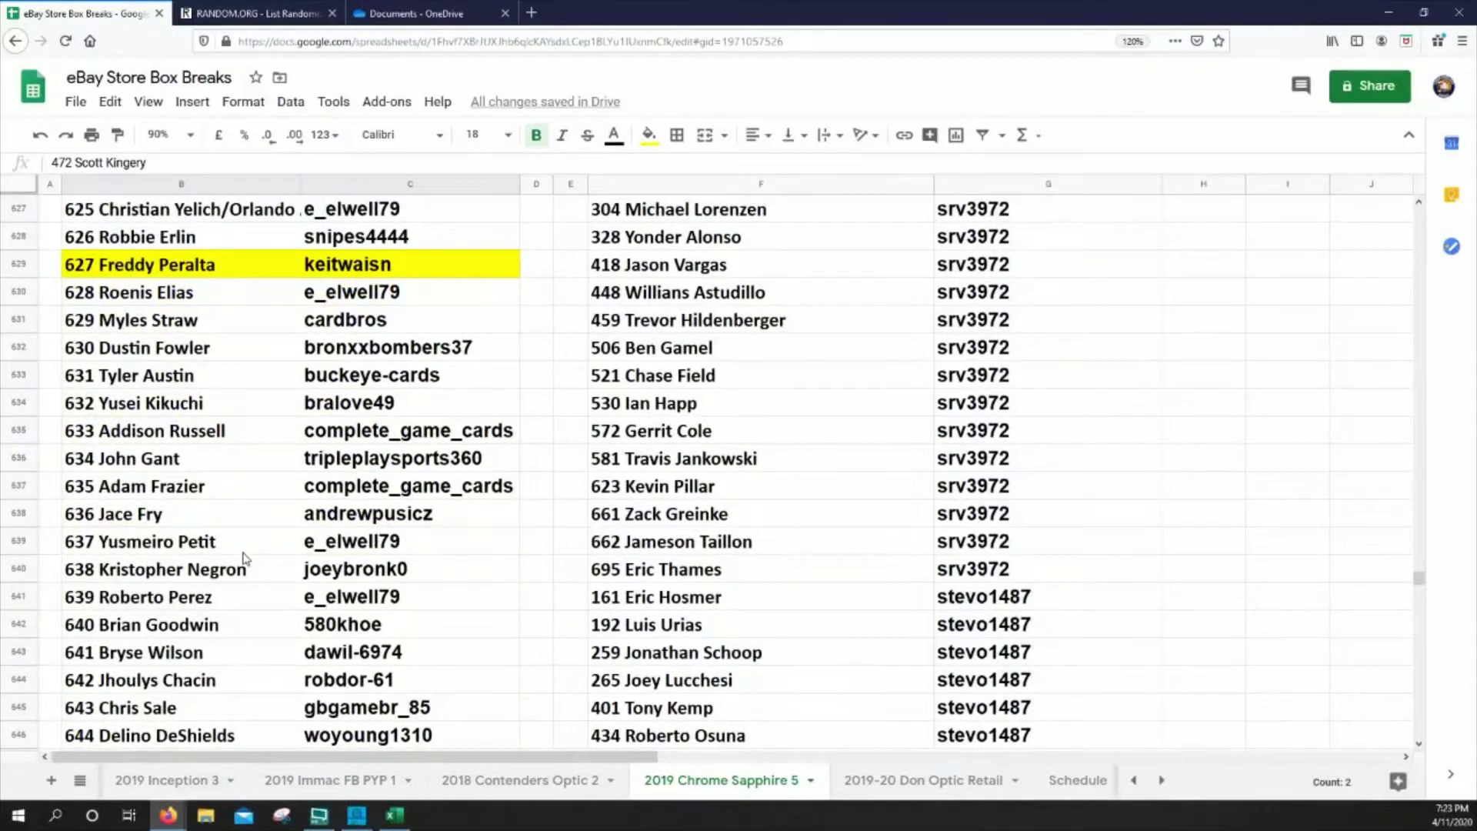
drag(194, 514, 431, 516)
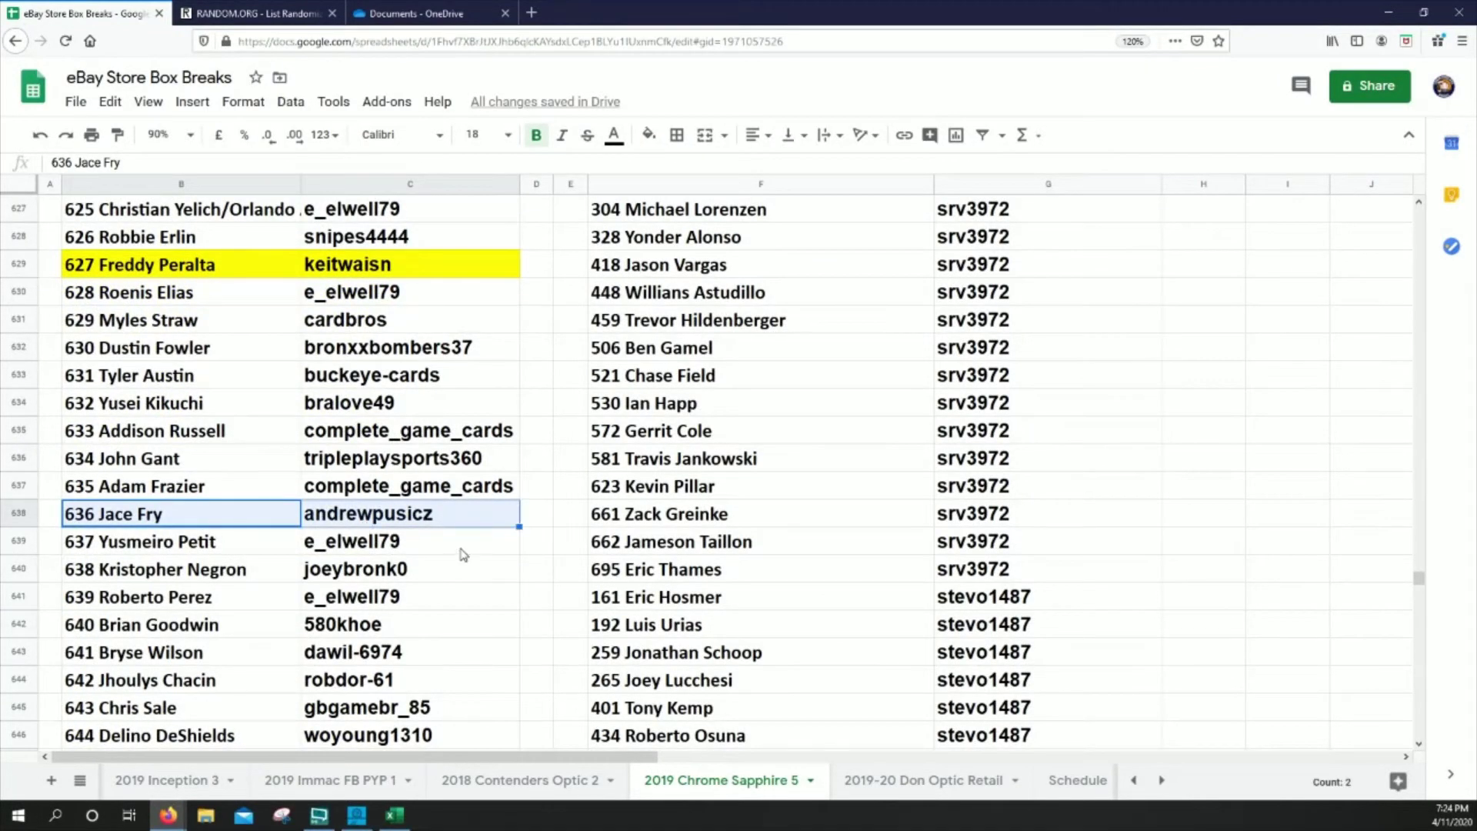
click(650, 135)
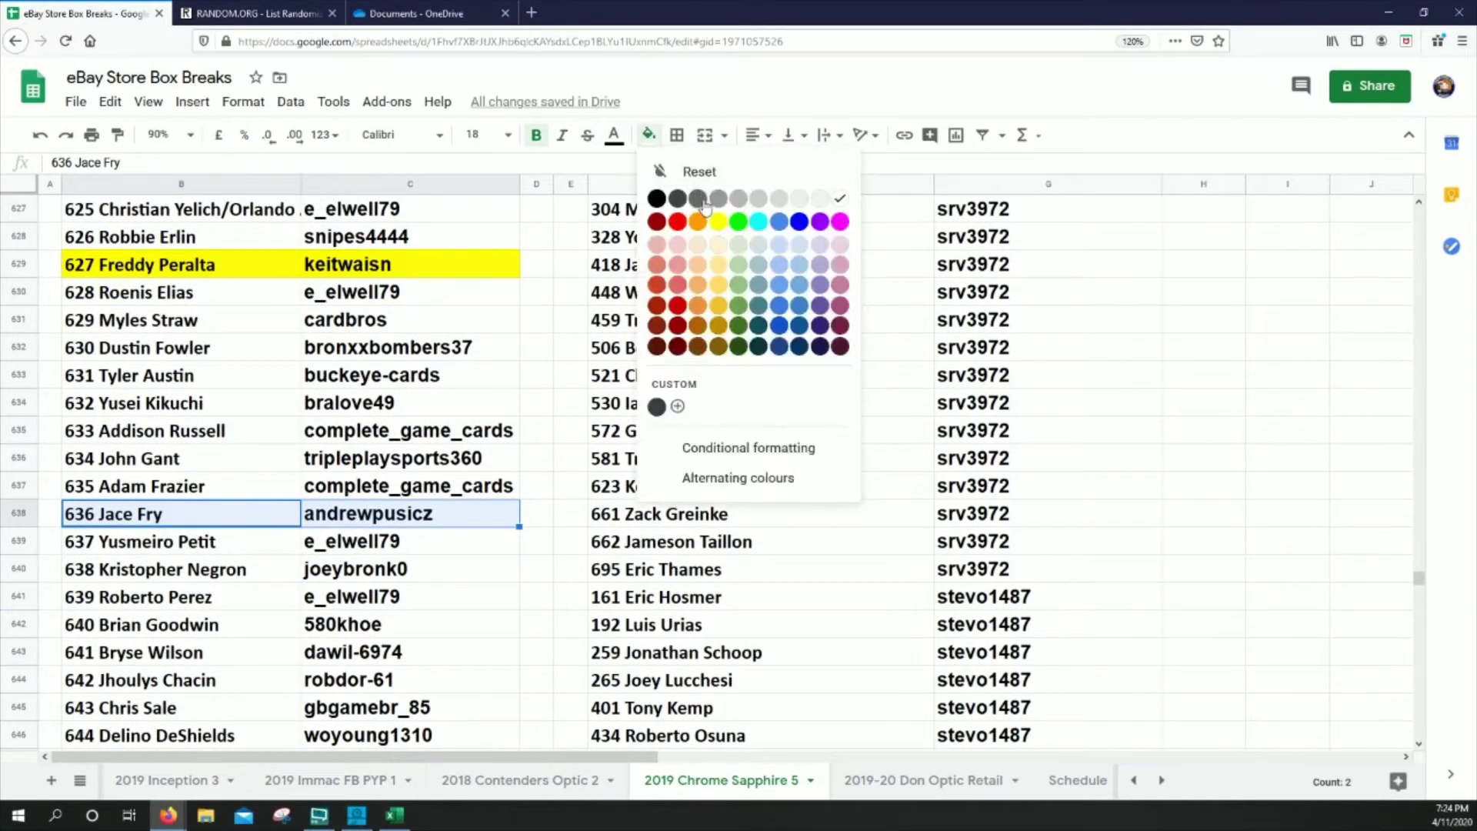
click(723, 233)
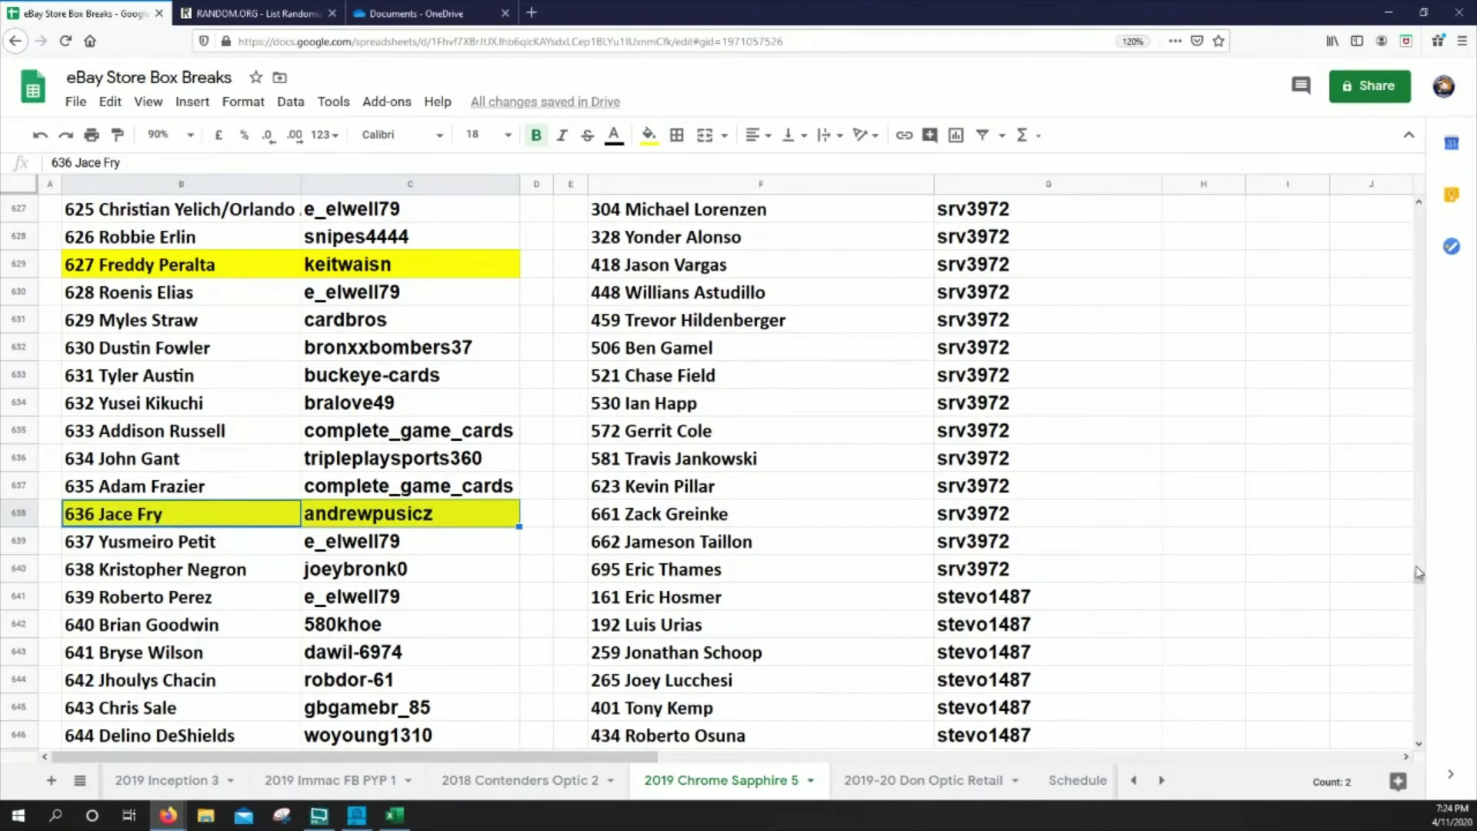
Fill the player and buyer cells of 61 Touki Toussaint in column B's numbered list with yellow.
drag(1420, 577, 1349, 241)
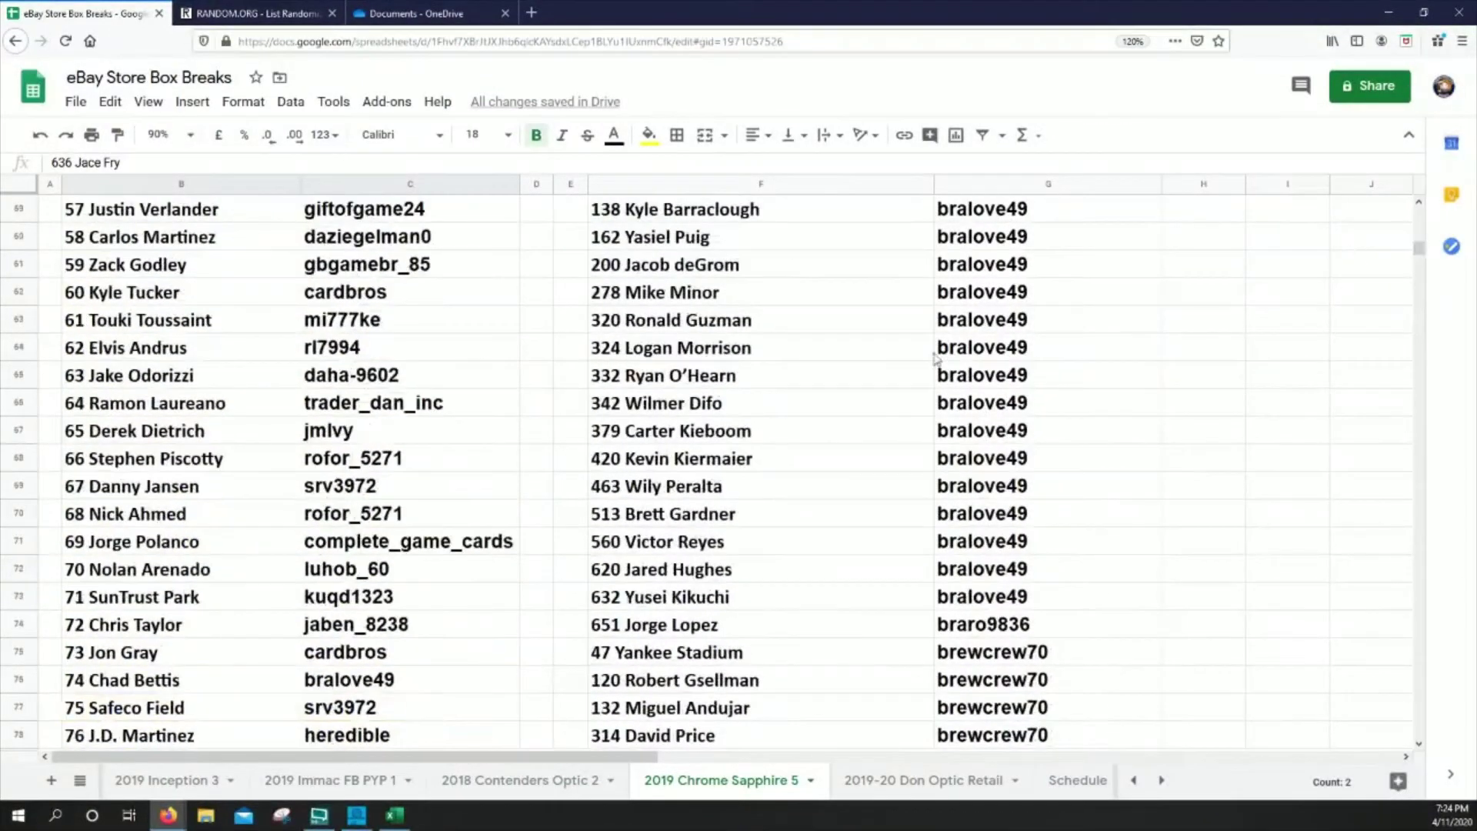
drag(173, 327, 319, 335)
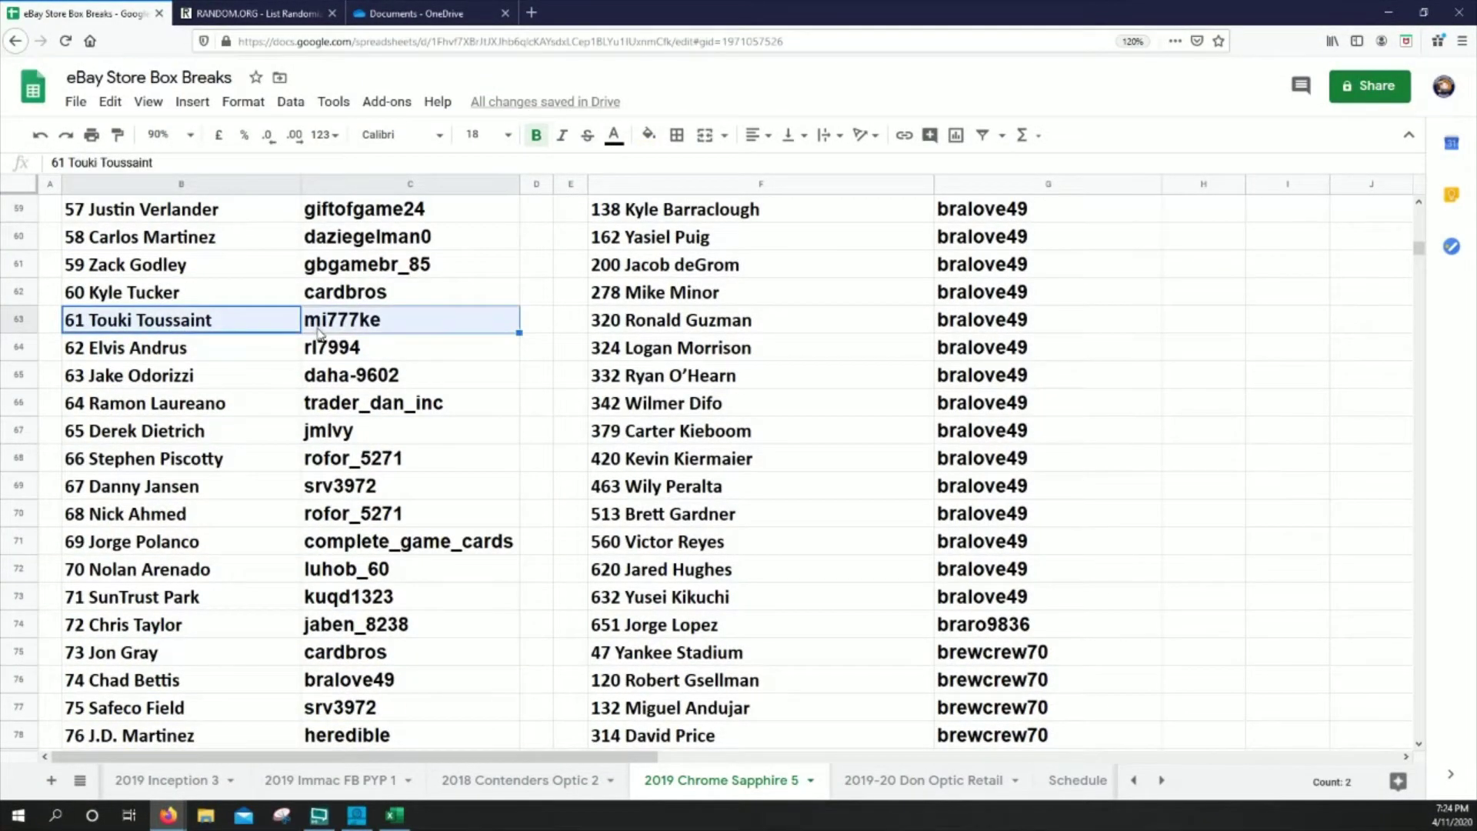
click(648, 134)
click(720, 222)
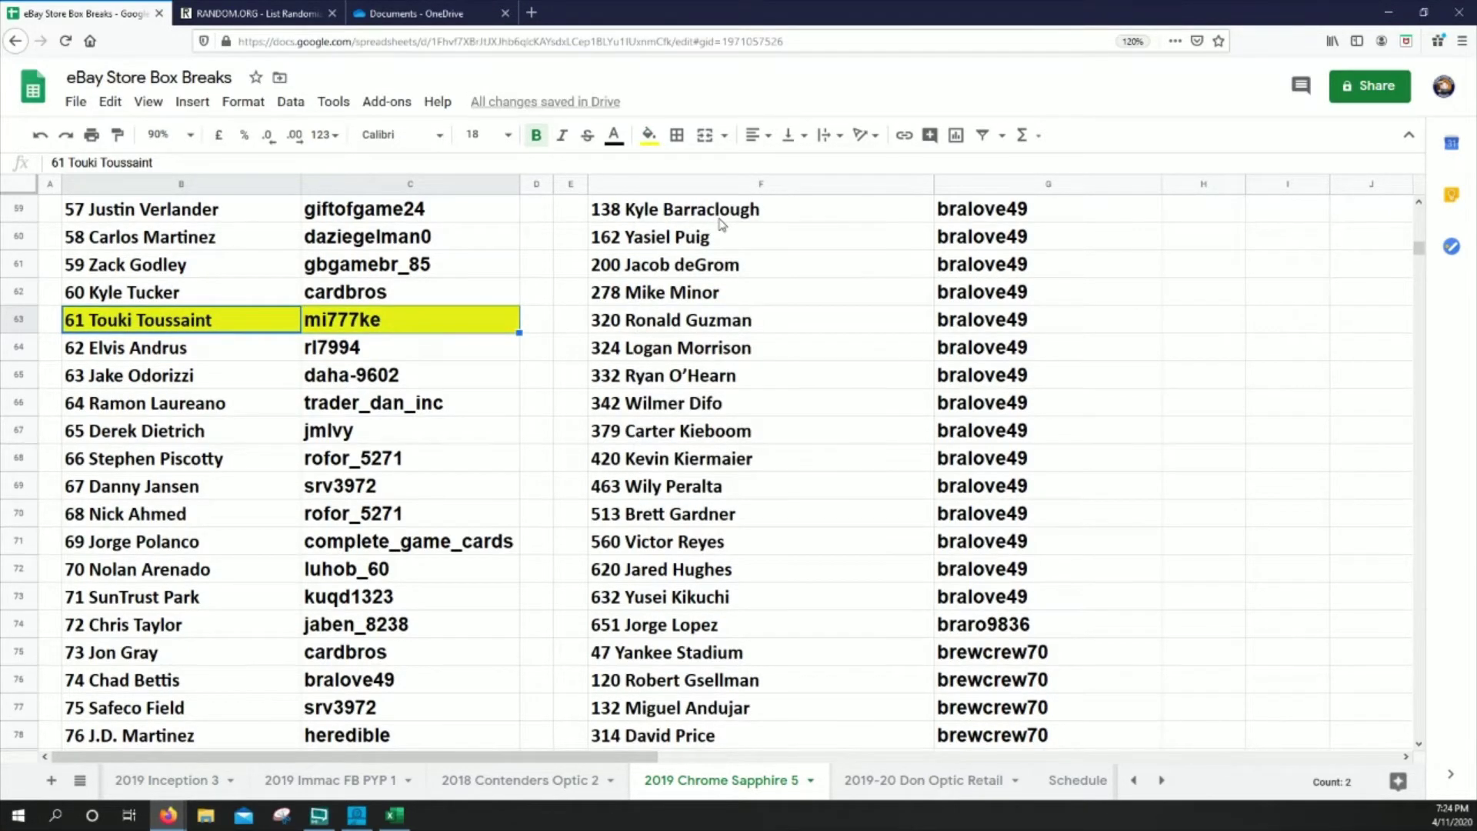
Fill the player and buyer cells of 420 Kevin Kiermaier in column B's numbered list with yellow.
drag(1418, 247, 1389, 455)
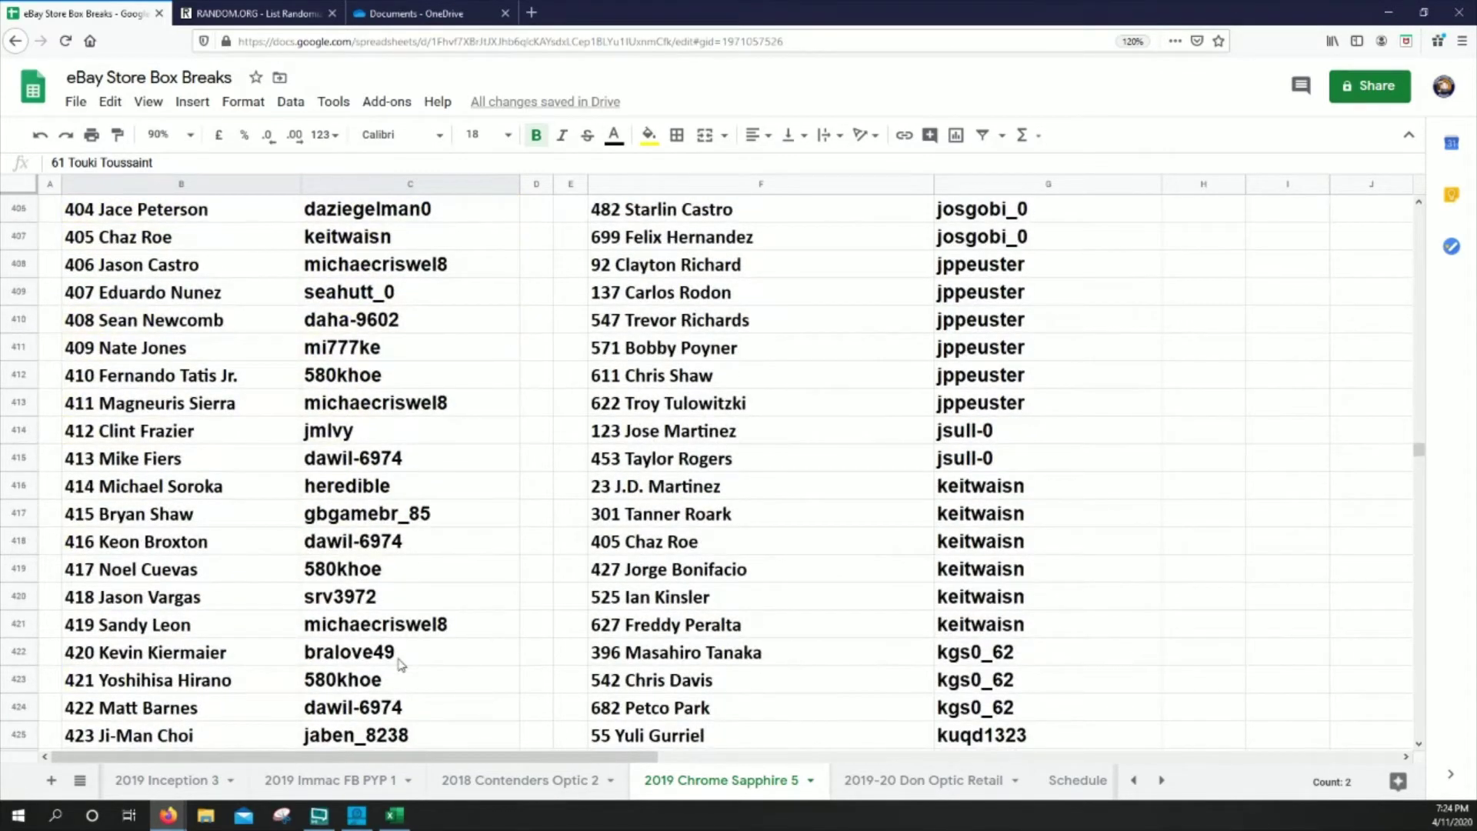
drag(233, 656, 350, 666)
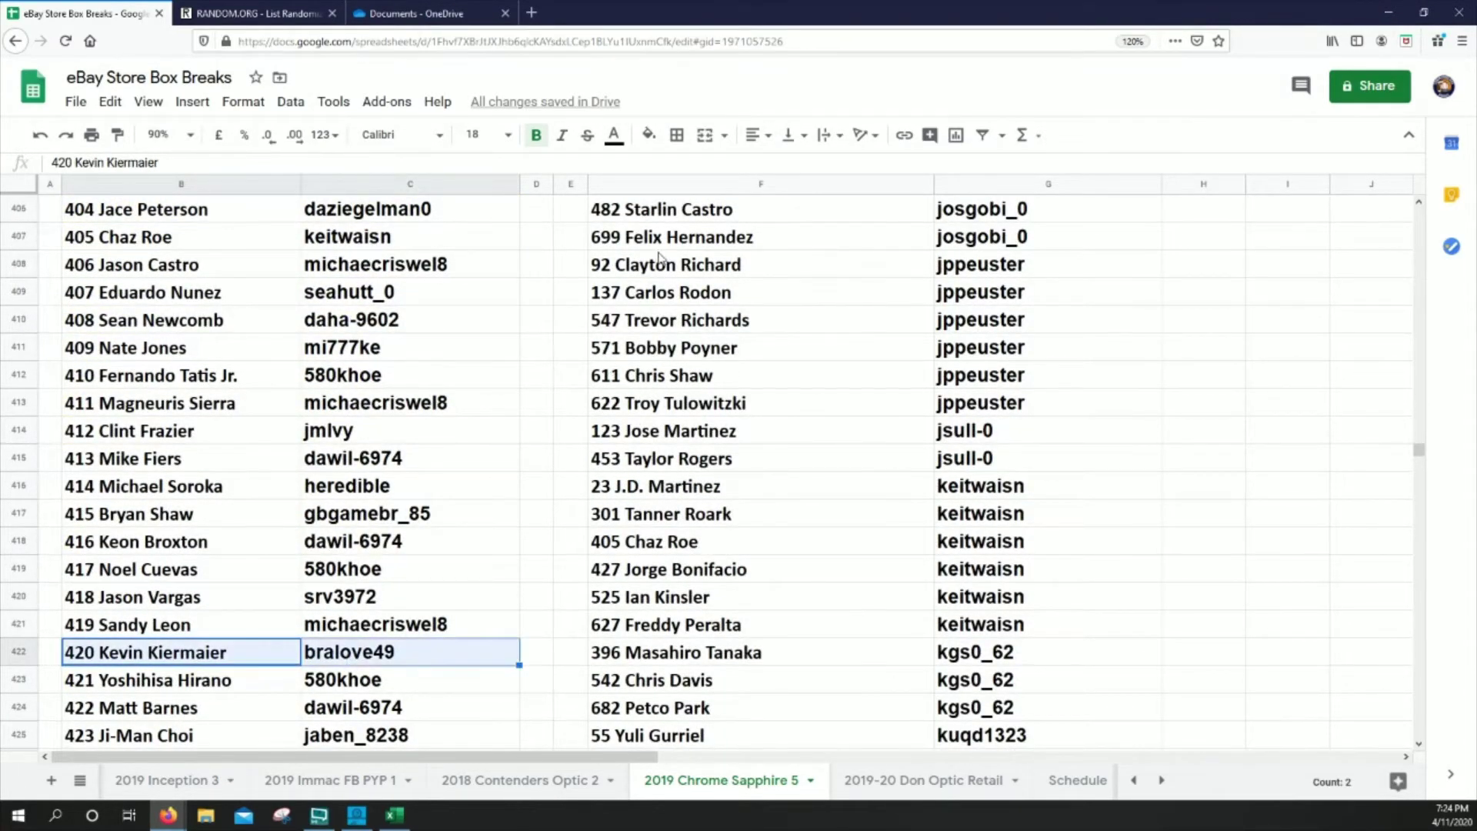
click(648, 135)
click(721, 231)
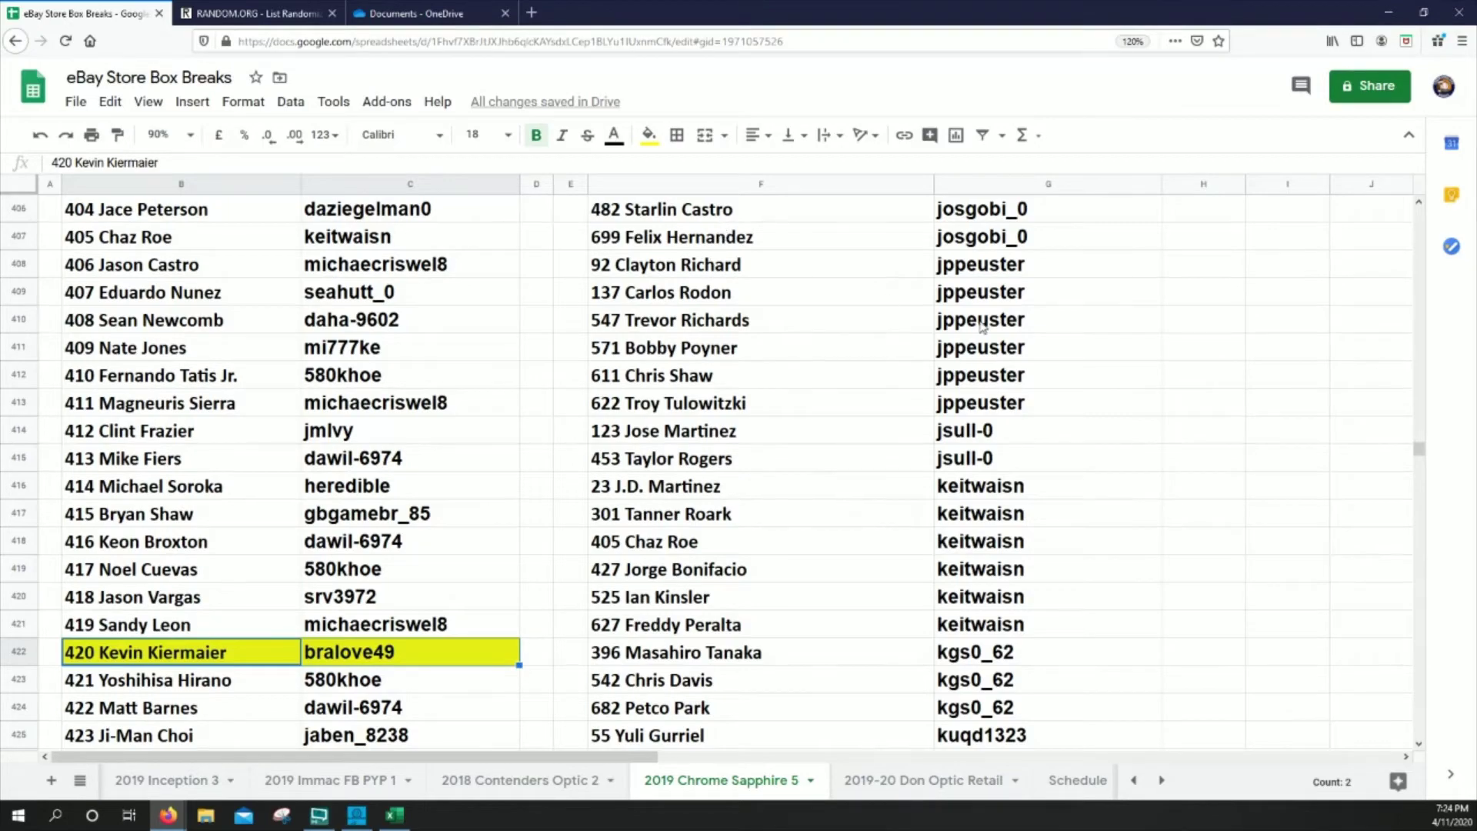
Fill the player and buyer cells of 642 Jhoulys Chacin in column B's numbered list with yellow.
drag(1420, 454, 1394, 590)
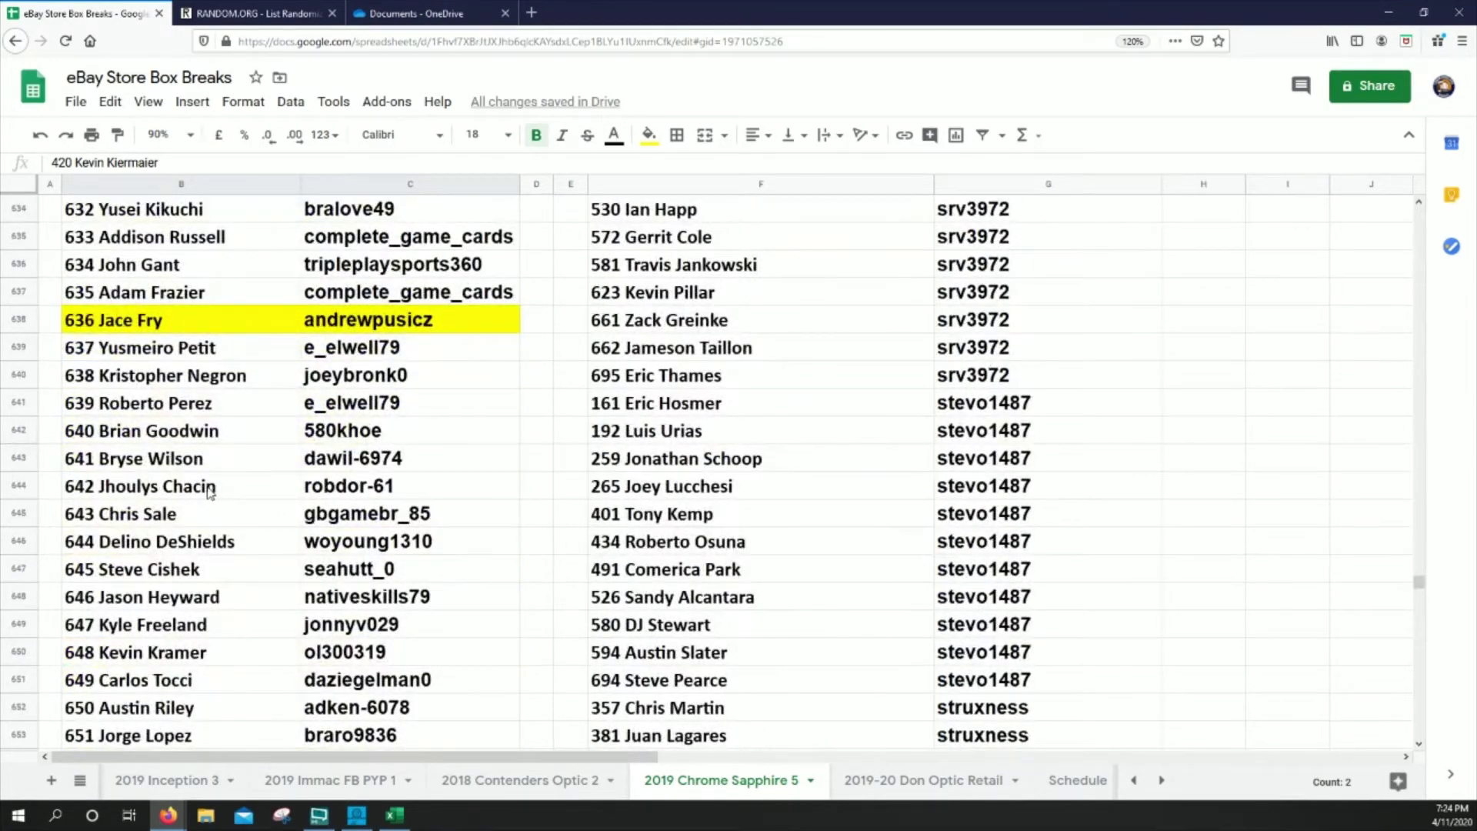
drag(211, 488, 366, 488)
click(649, 135)
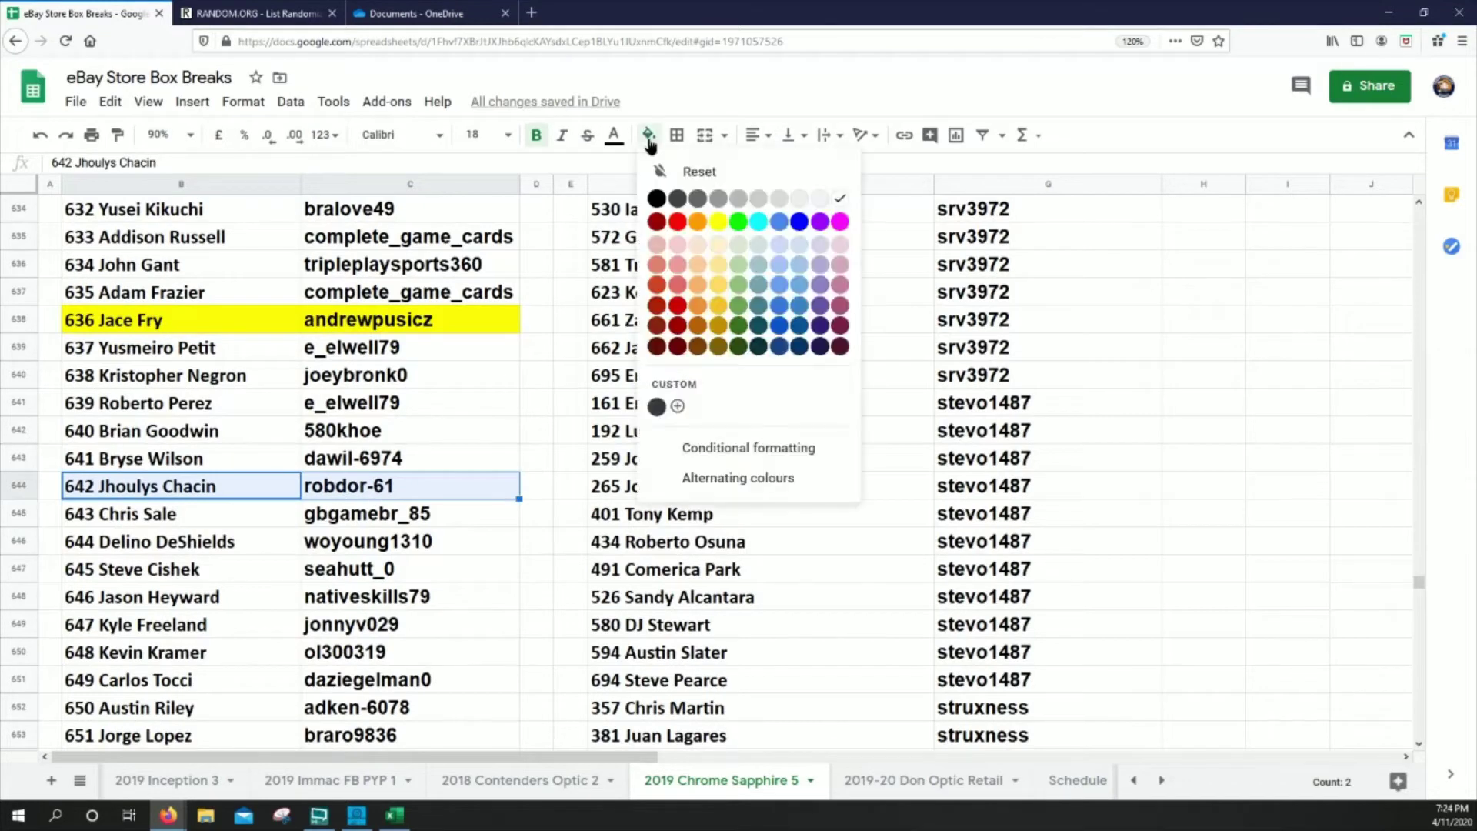
click(722, 232)
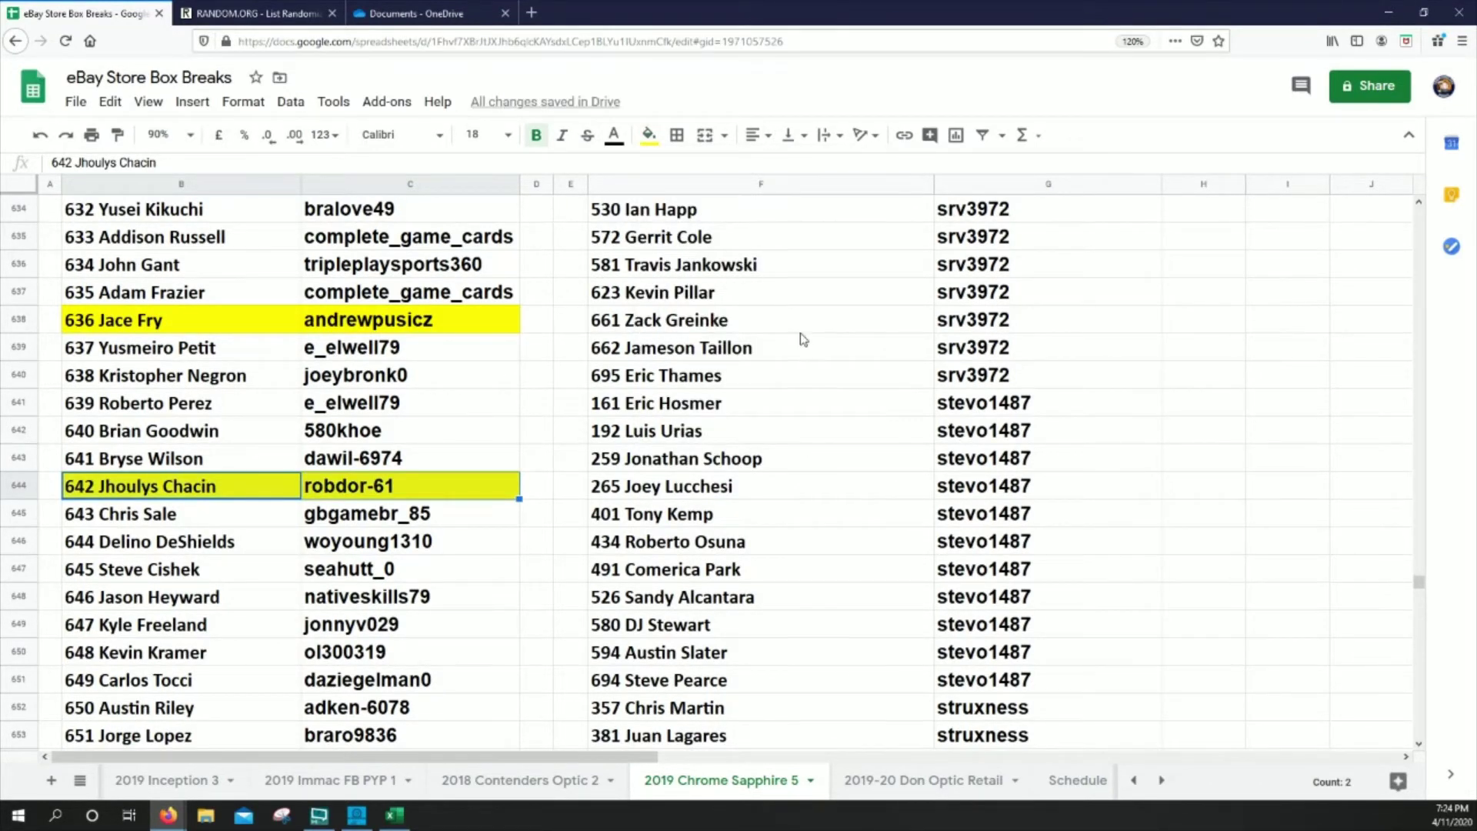
Fill the player and buyer cells of 343 Sal Romano in column B's numbered list with yellow.
scroll(1413, 532, up, 1)
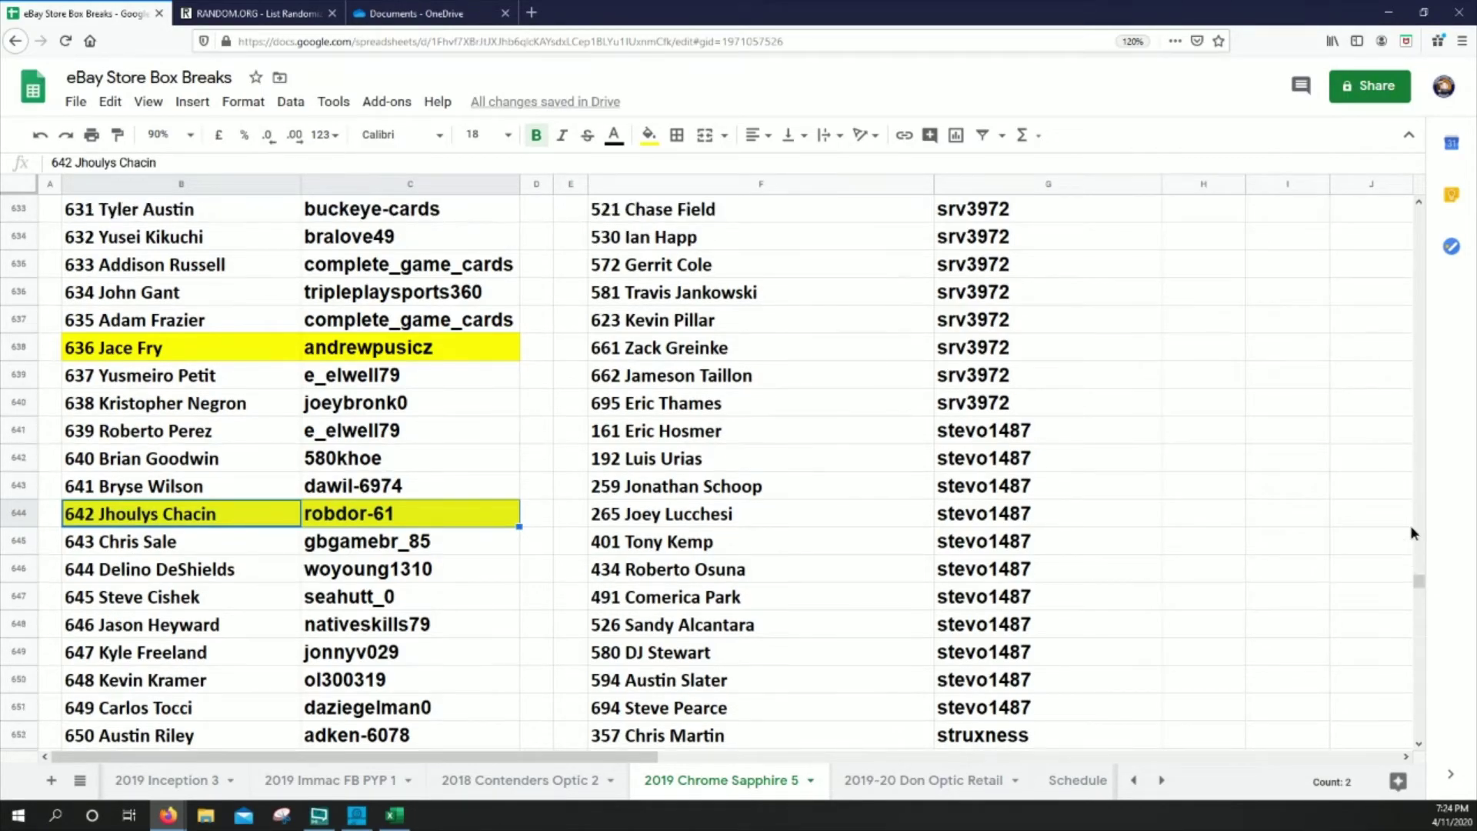
drag(1419, 583, 1393, 411)
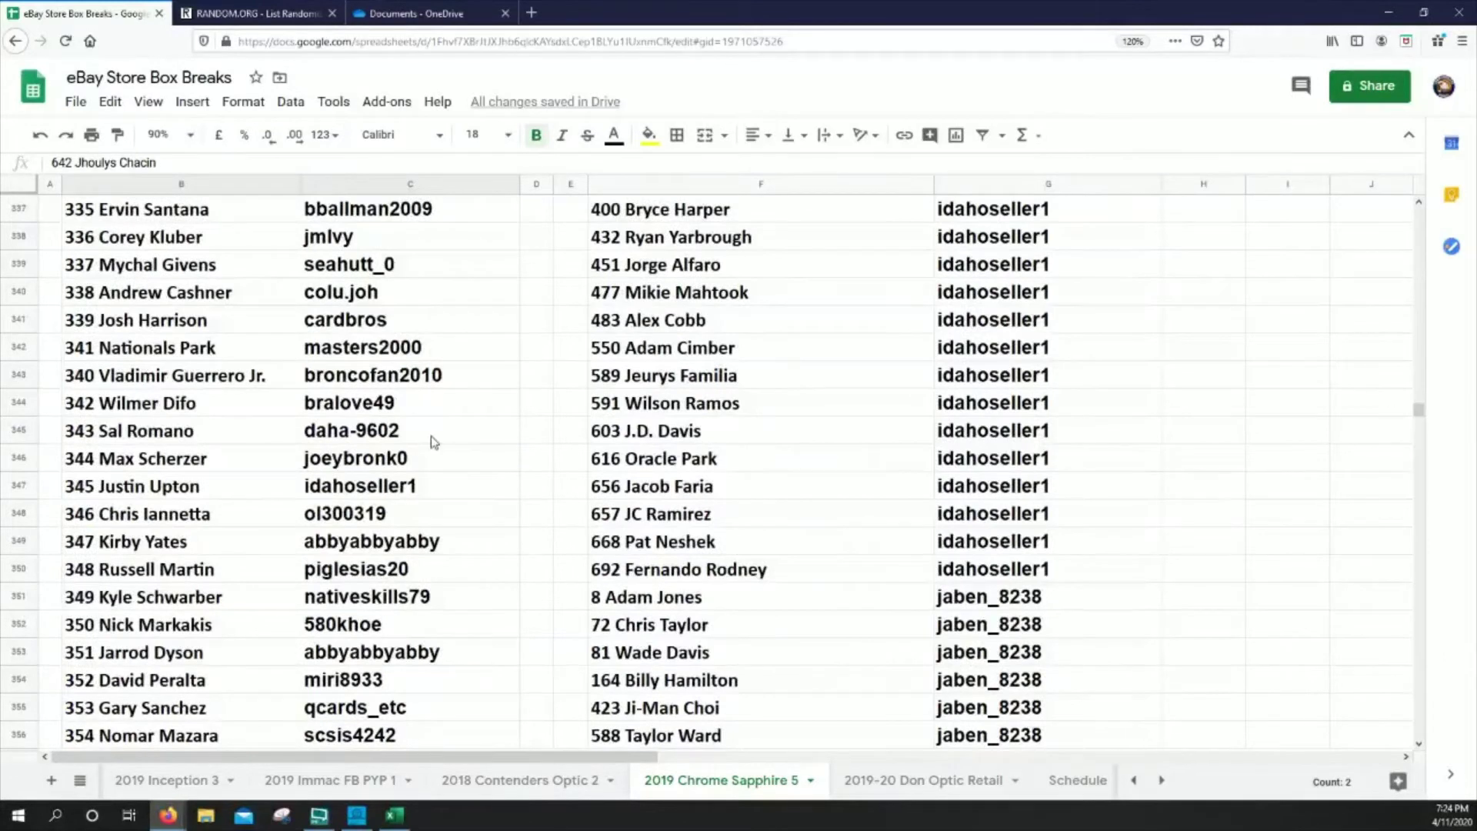
click(146, 431)
drag(146, 431, 393, 428)
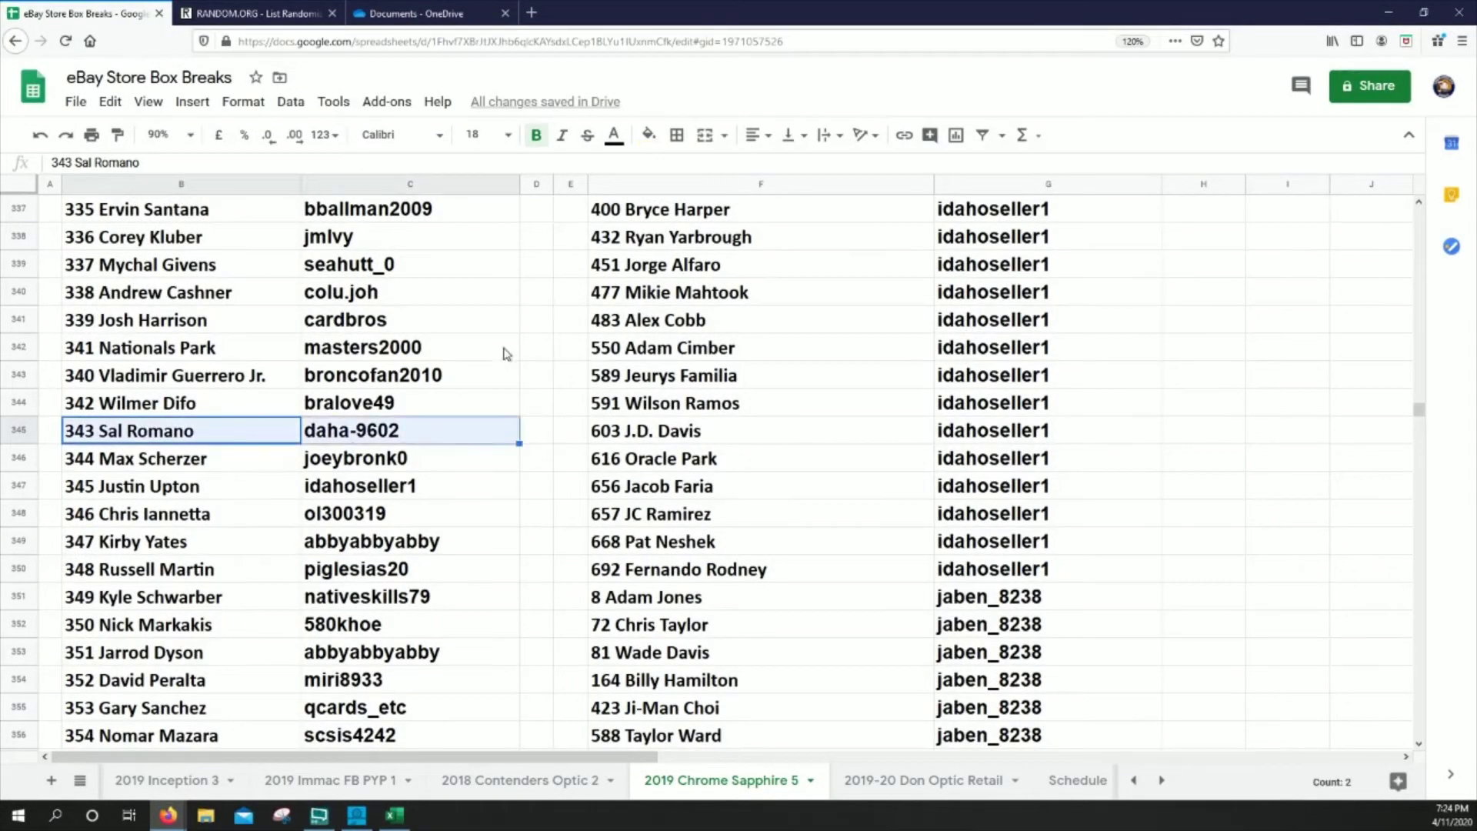
click(649, 137)
click(719, 223)
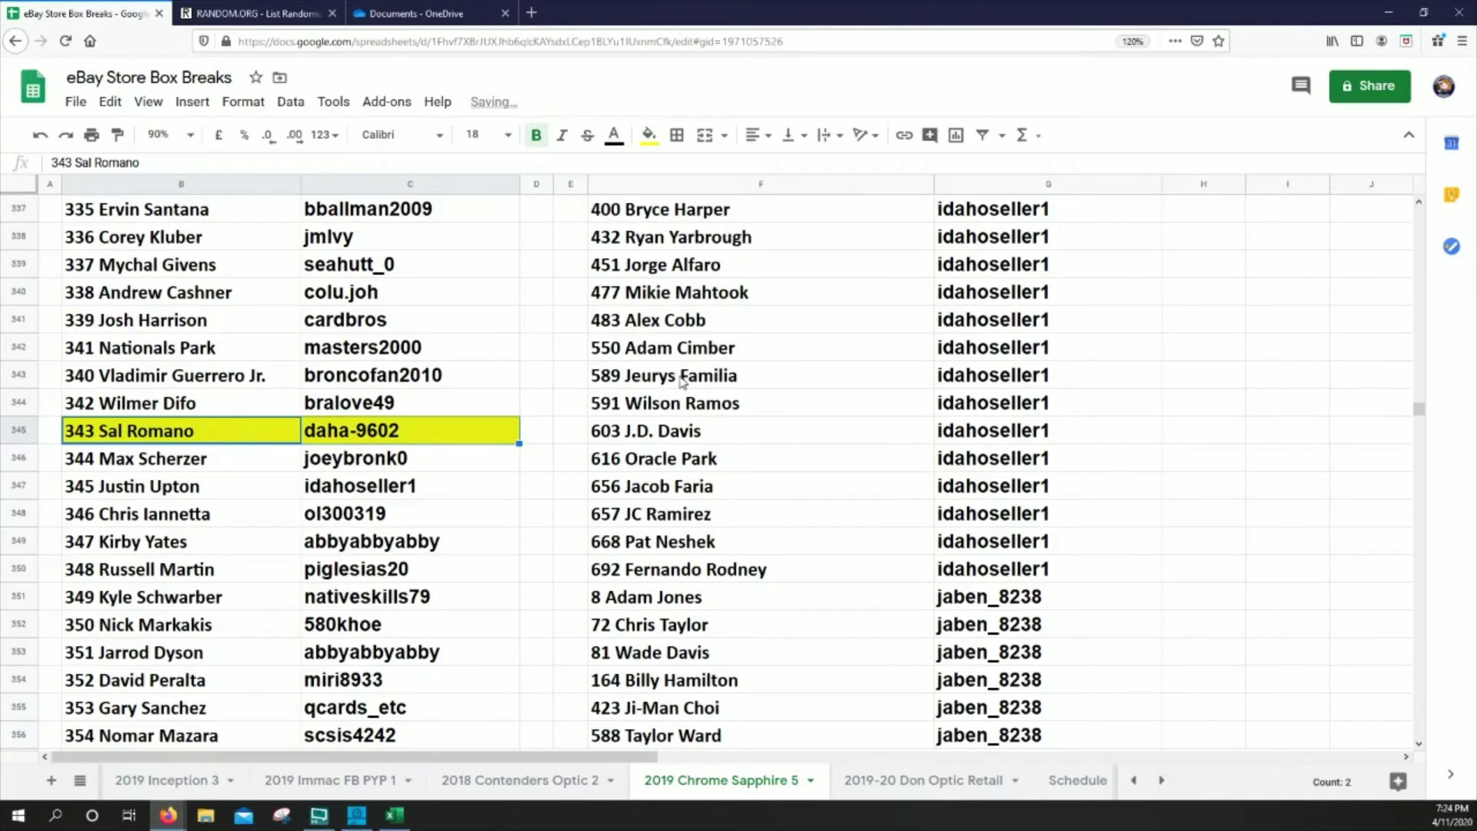
Fill the player and buyer cells of 406 Jason Castro in column B's numbered list with yellow.
scroll(387, 460, down, 20)
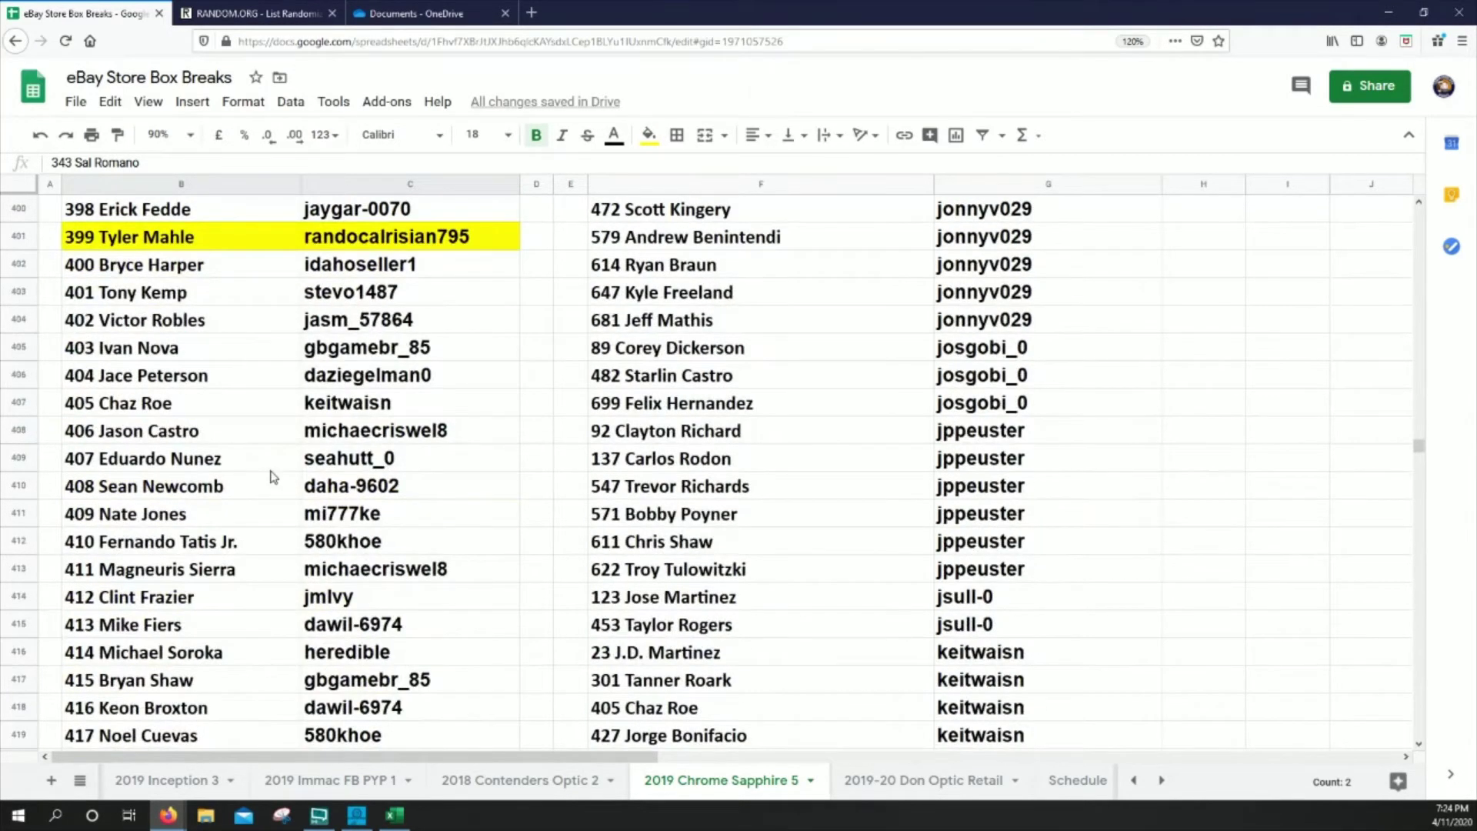
drag(198, 433, 485, 432)
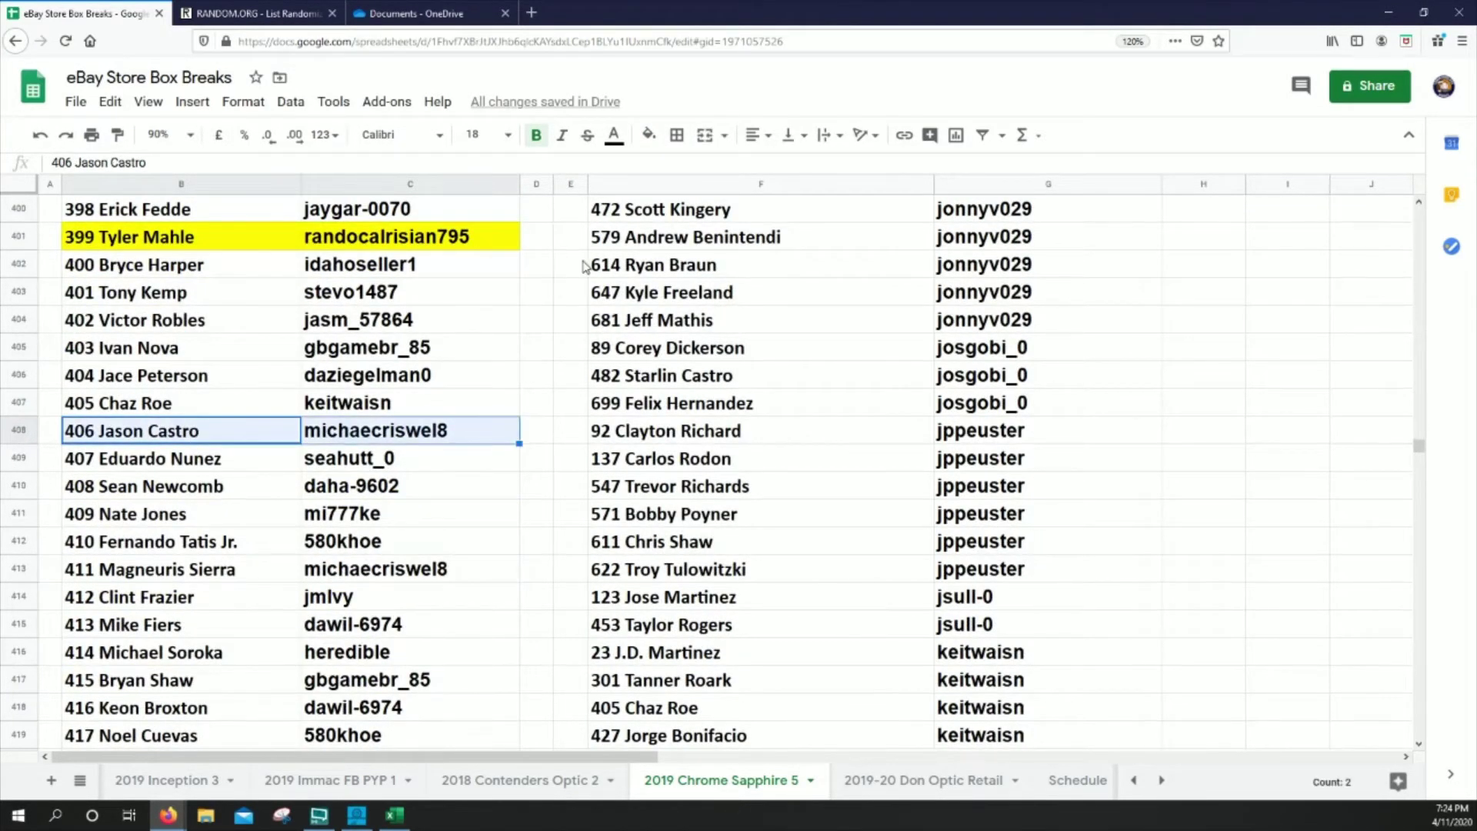
click(649, 135)
click(722, 227)
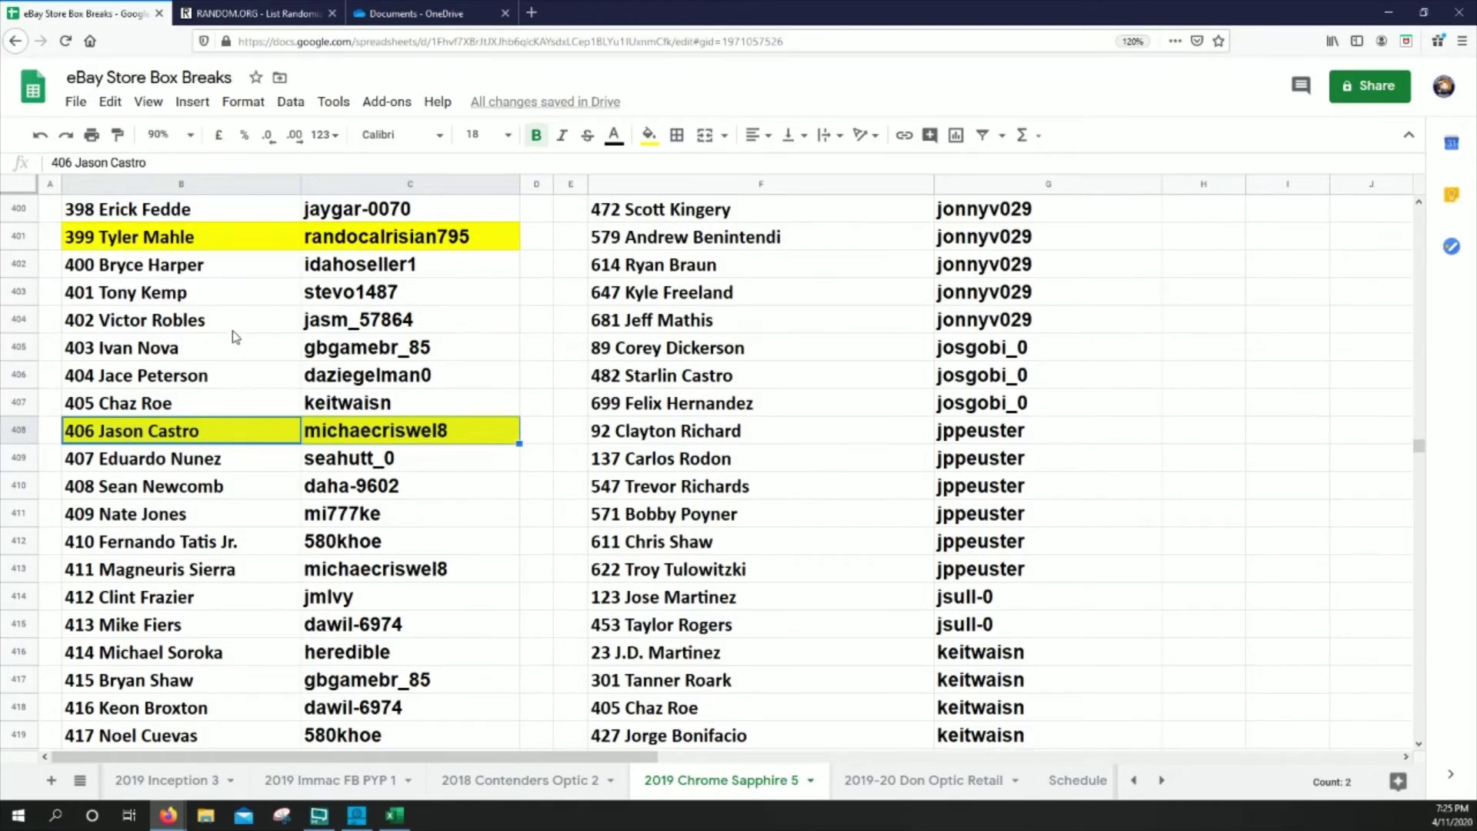
Fill the player and buyer cells of 402 Victor Robles in column B's numbered list with yellow.
drag(223, 327, 400, 322)
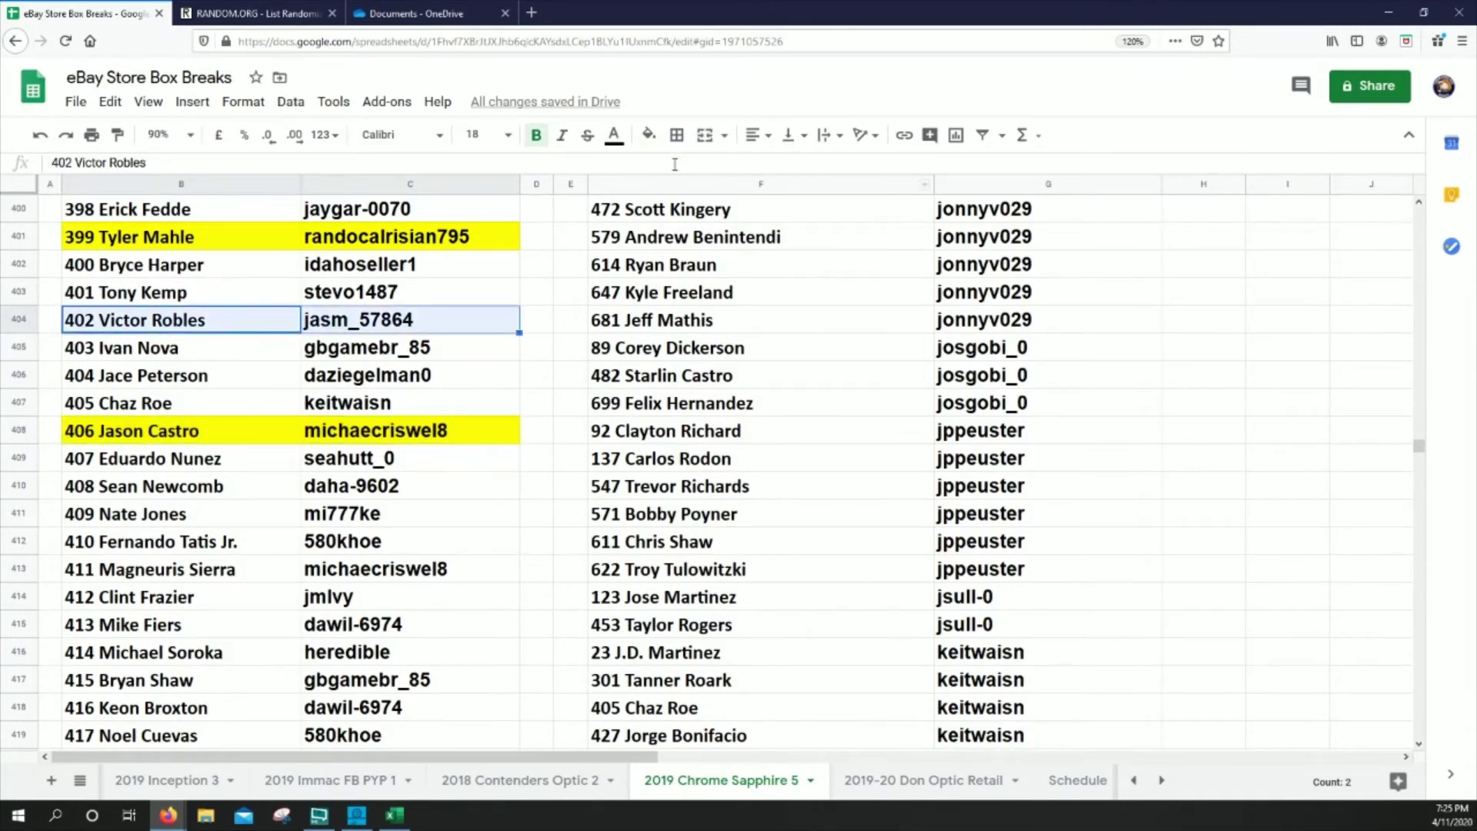
click(649, 135)
click(719, 223)
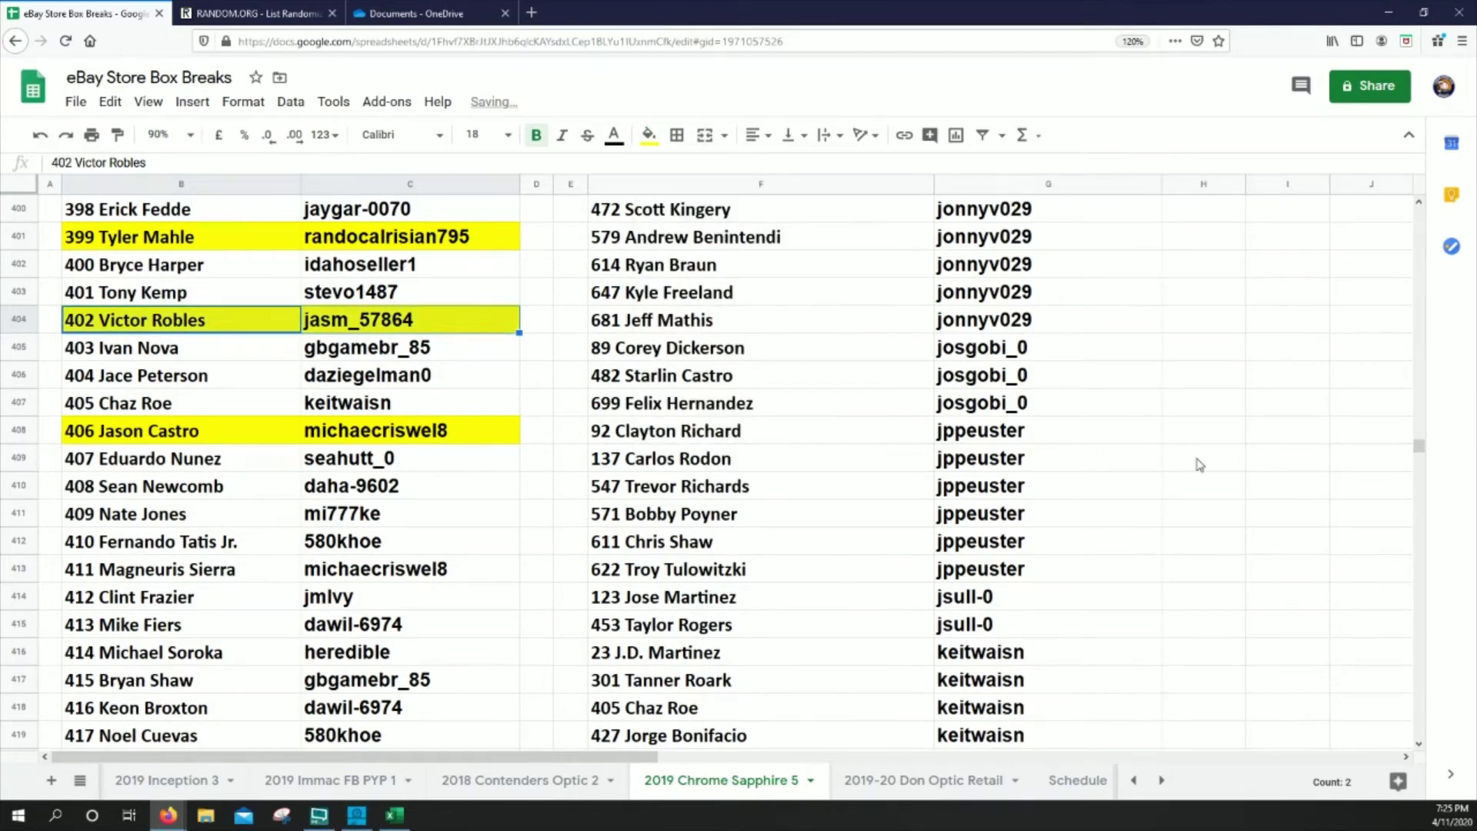
Fill the player and buyer cells of 655 Tyler O'Neill in column B's numbered list with yellow.
drag(1419, 453, 1369, 597)
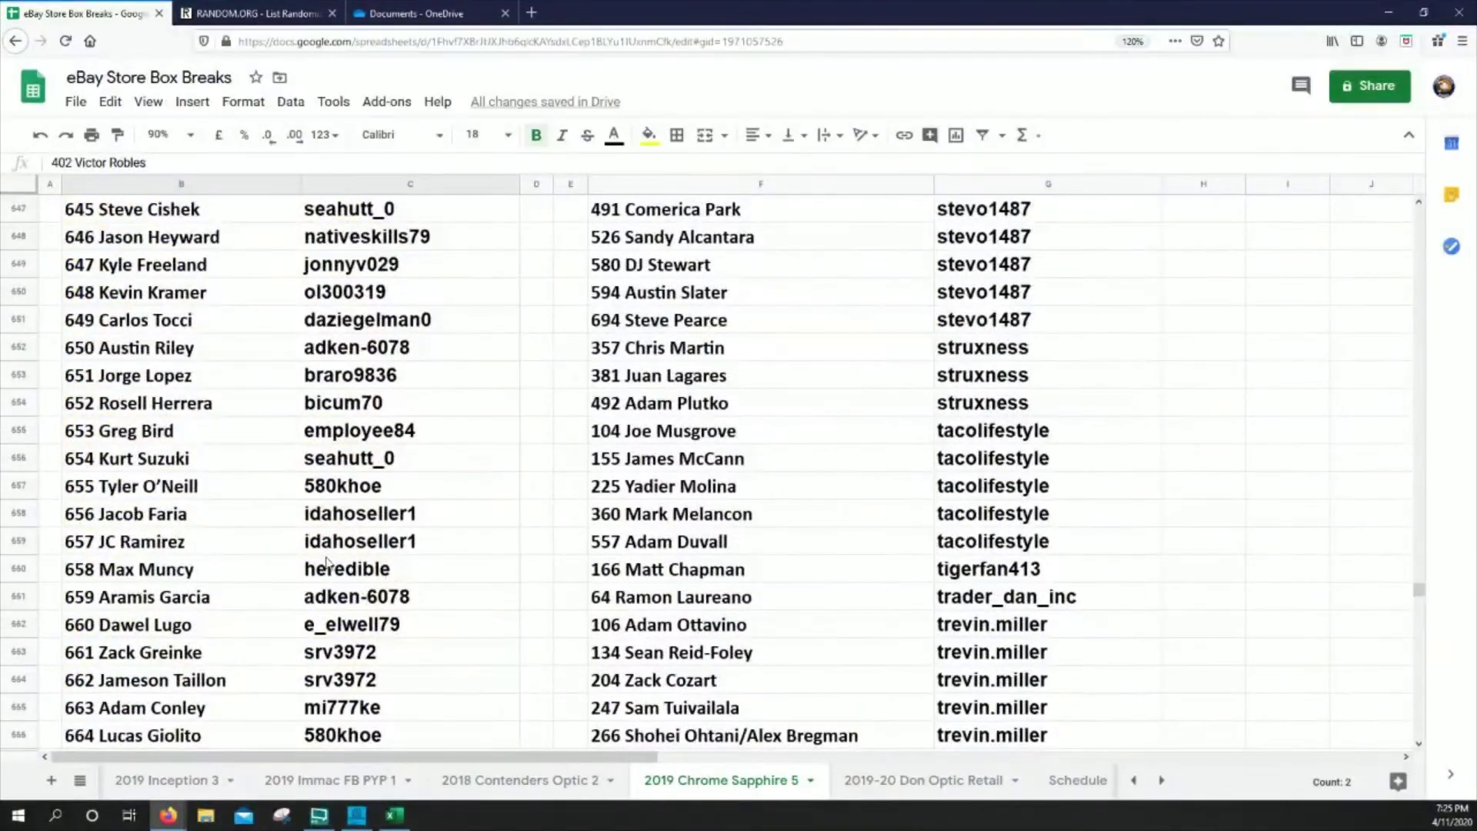
drag(199, 489, 346, 493)
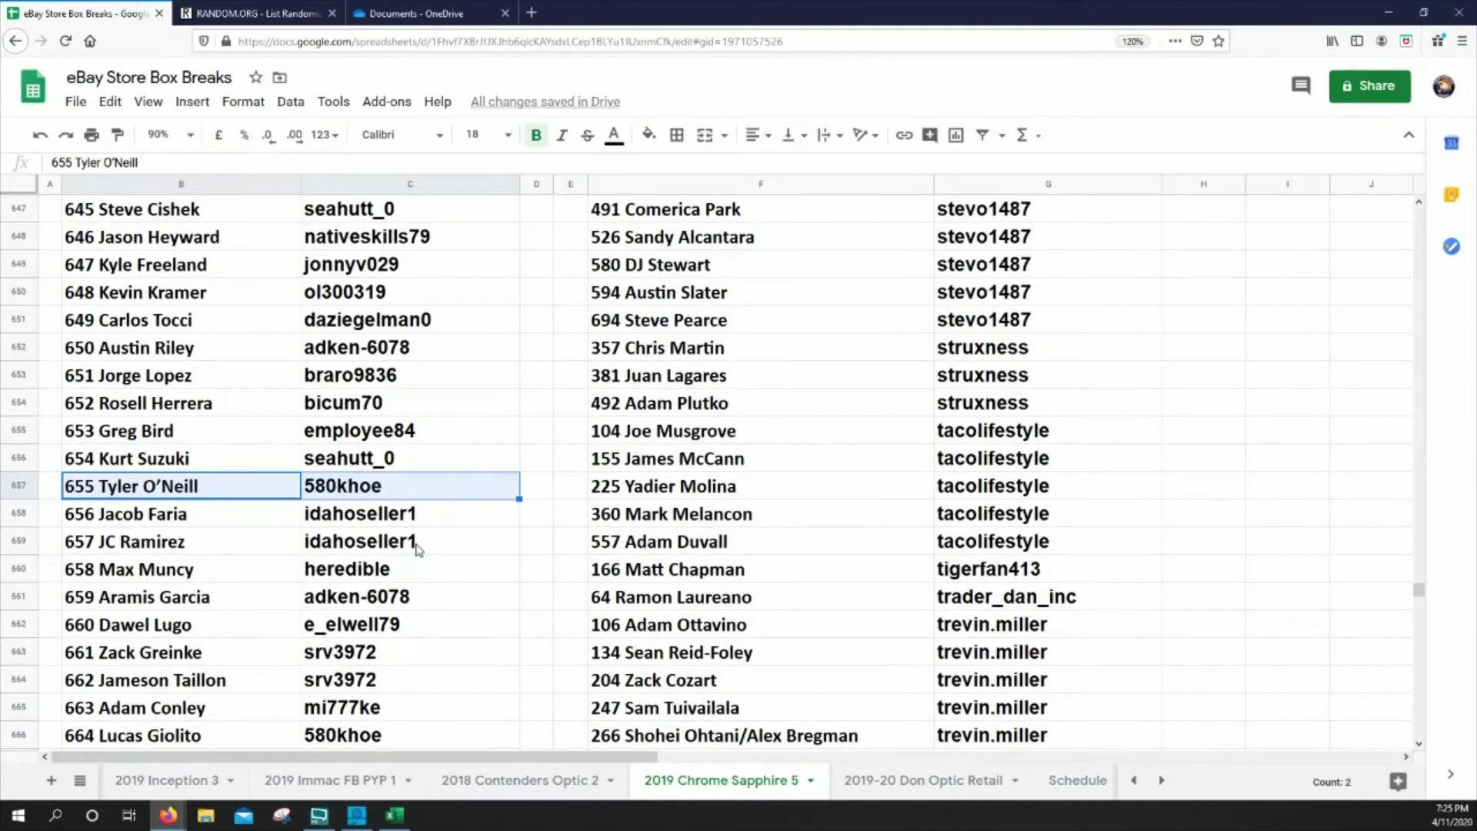
click(649, 135)
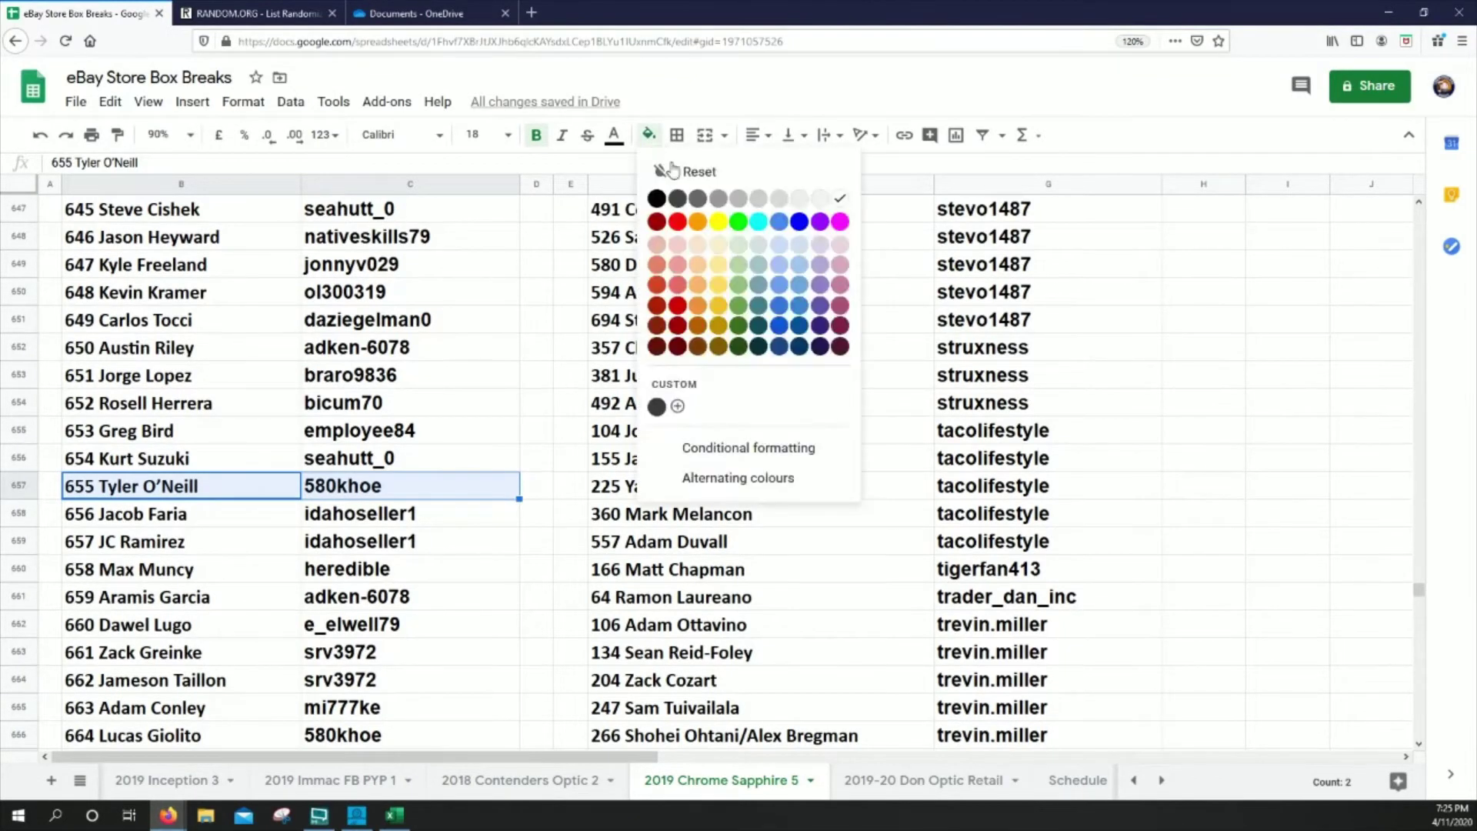
click(718, 227)
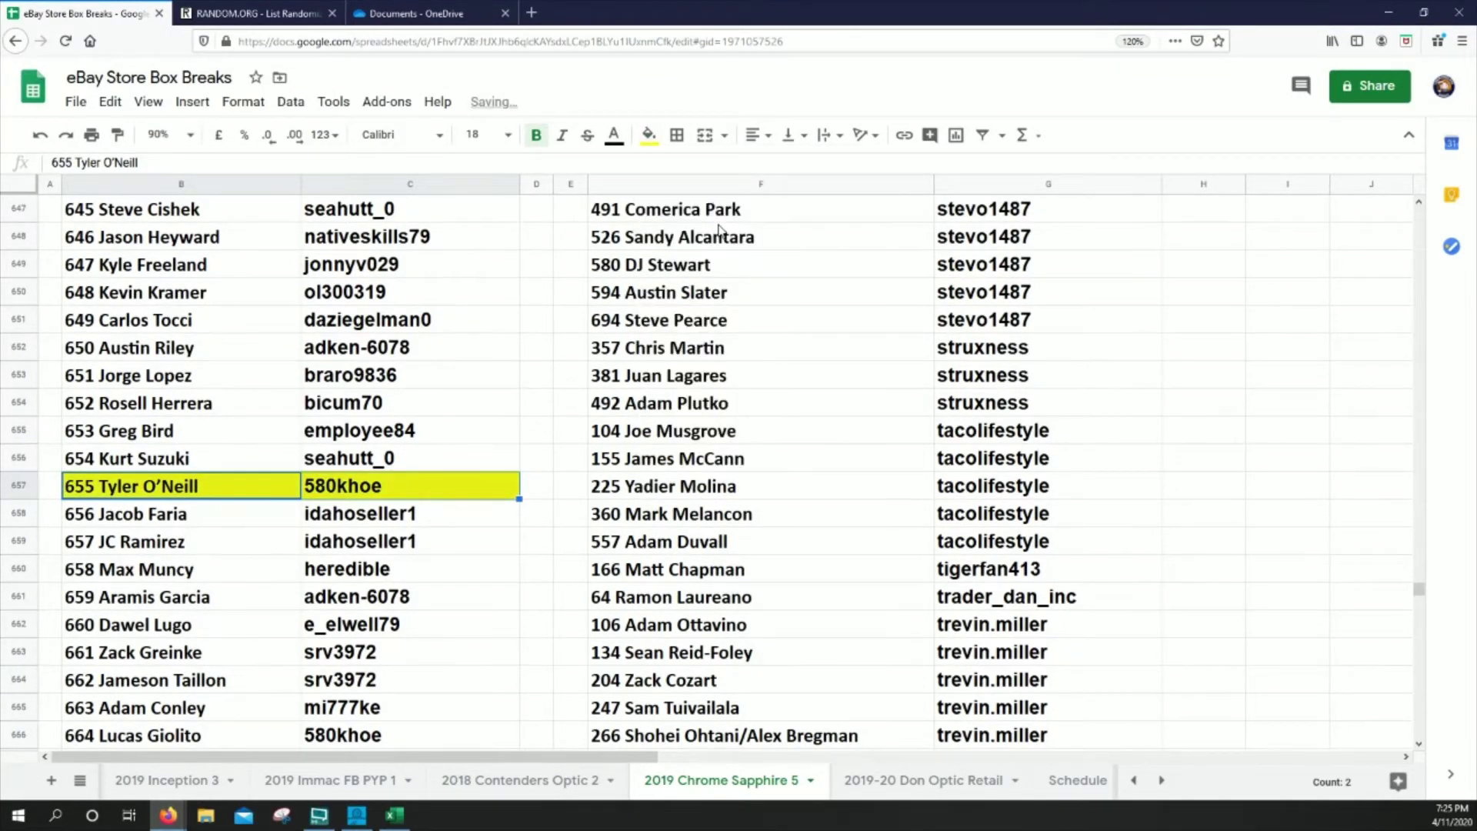
Fill the player and buyer cells of 617 Hernan Perez in column B's numbered list with yellow.
scroll(216, 513, up, 6)
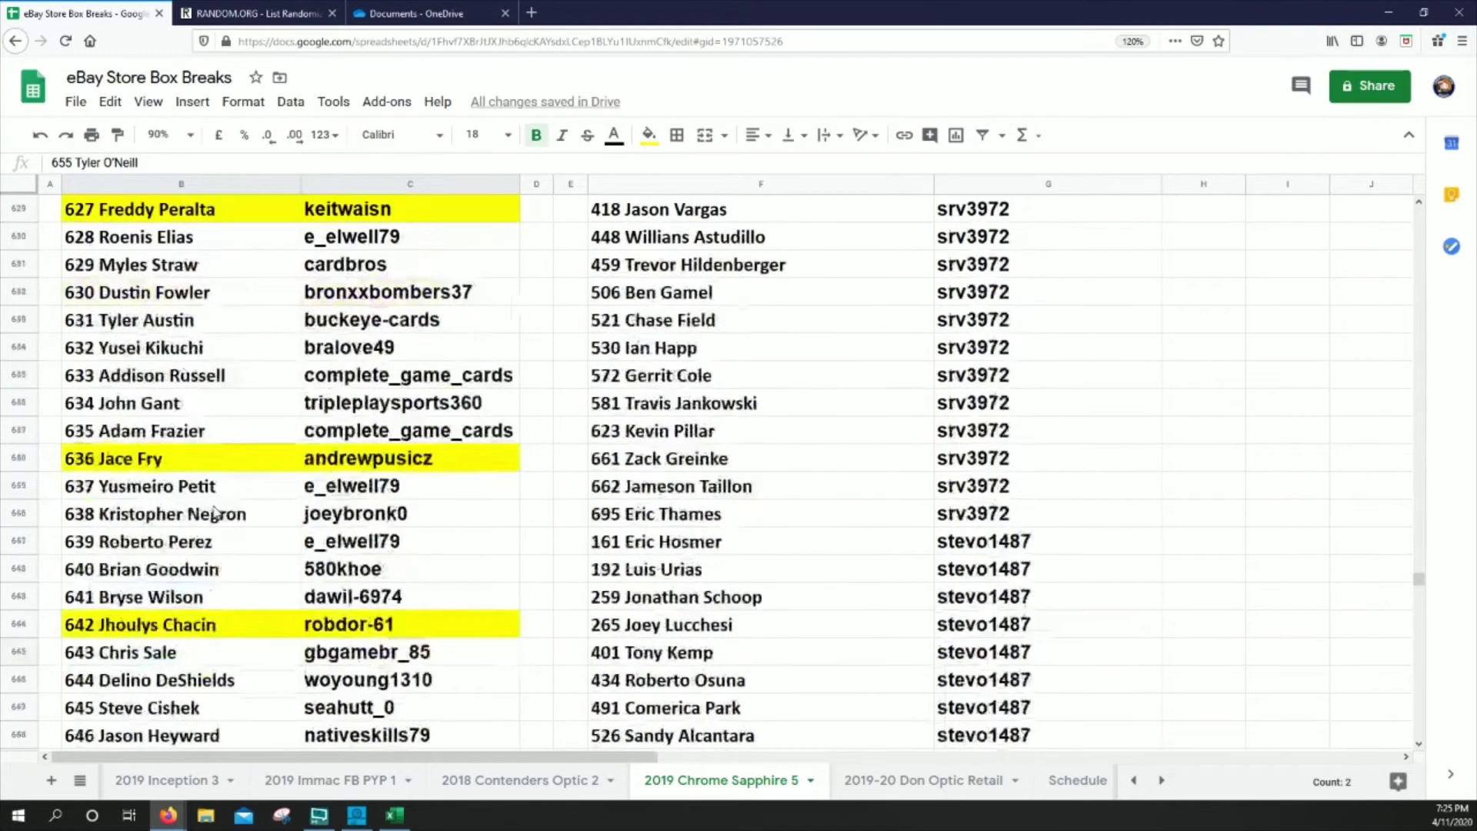
scroll(217, 511, up, 5)
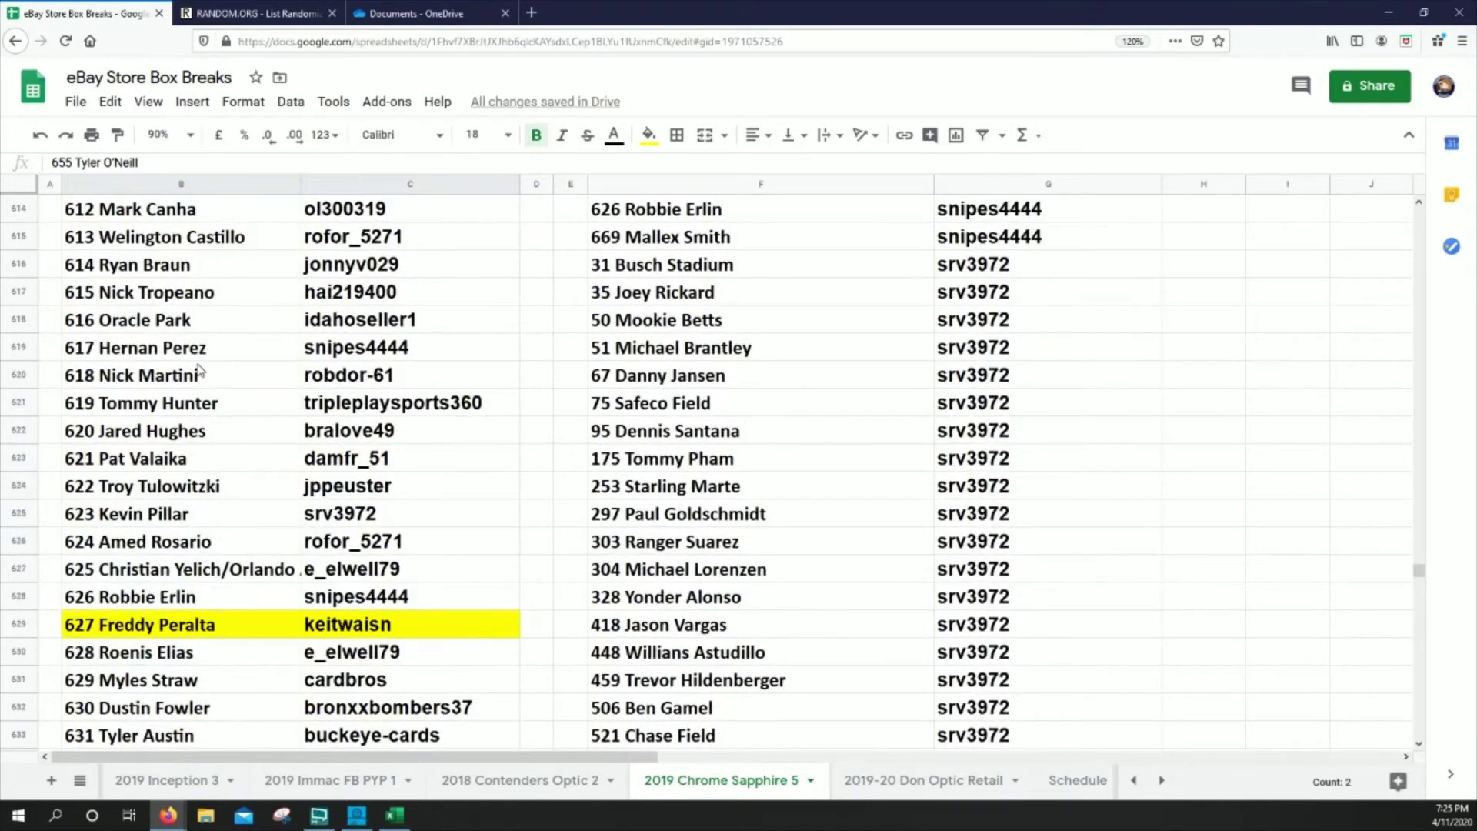
drag(186, 355, 493, 348)
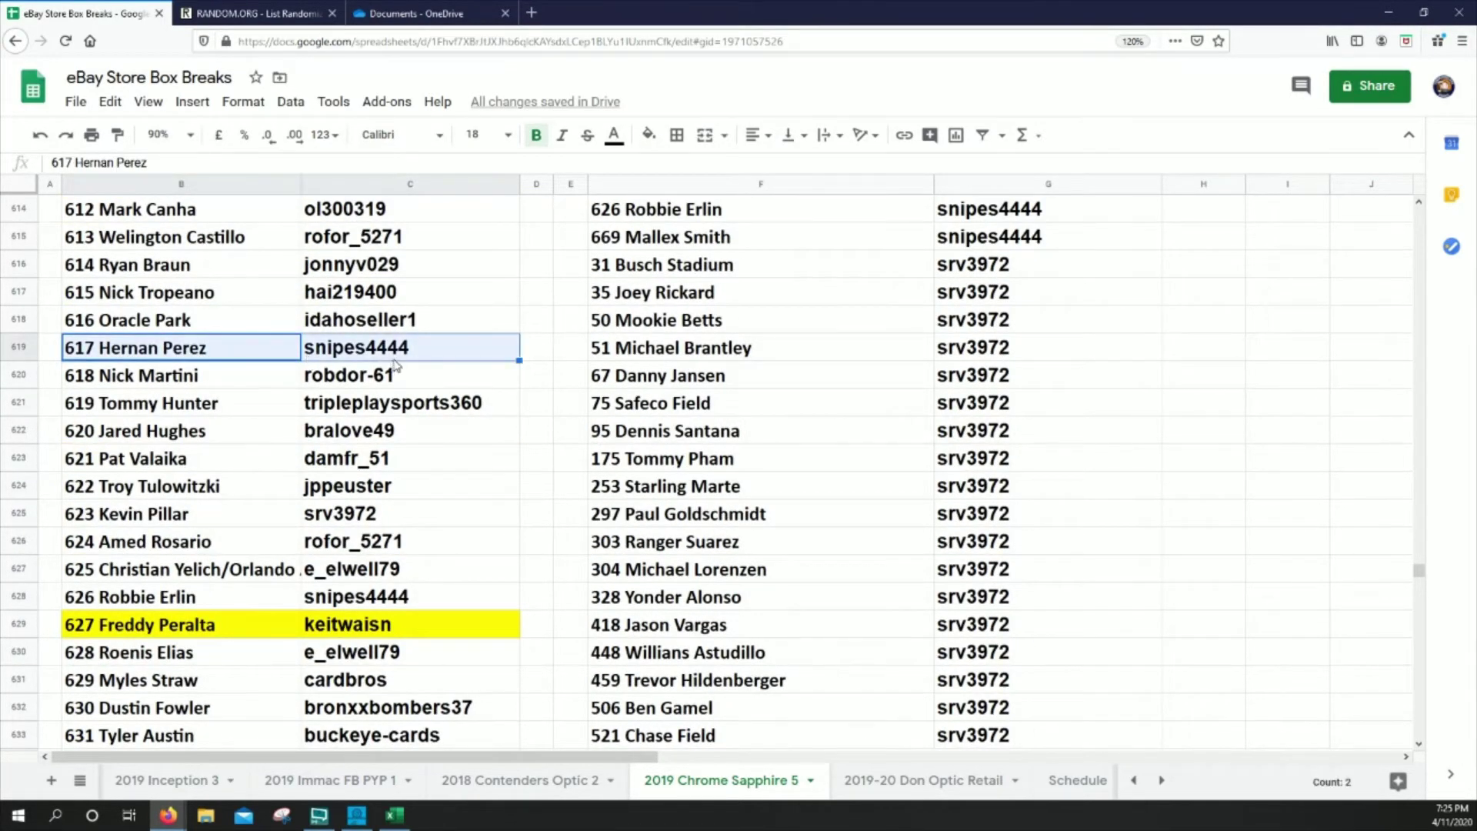
click(649, 135)
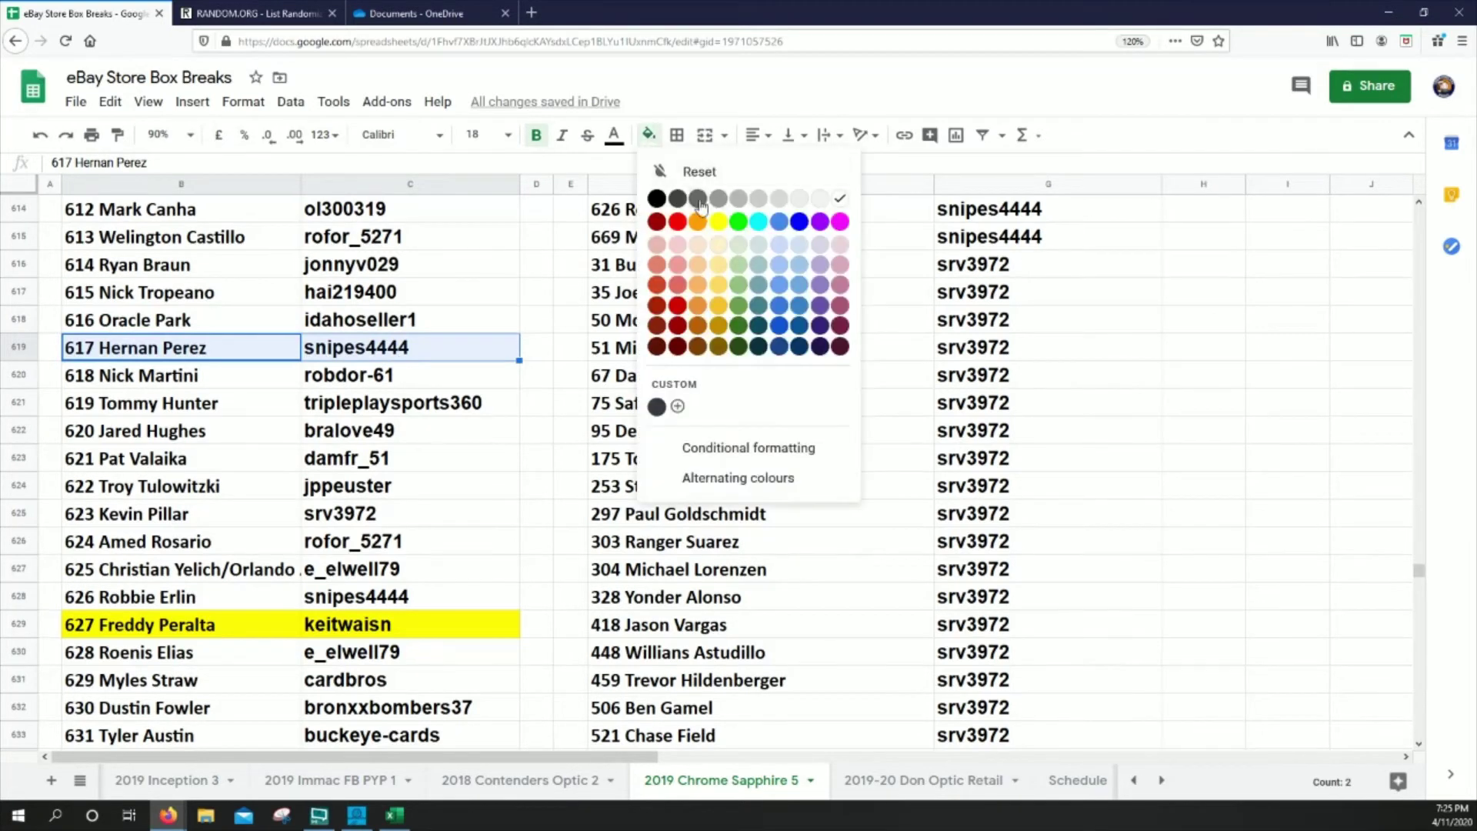
click(716, 217)
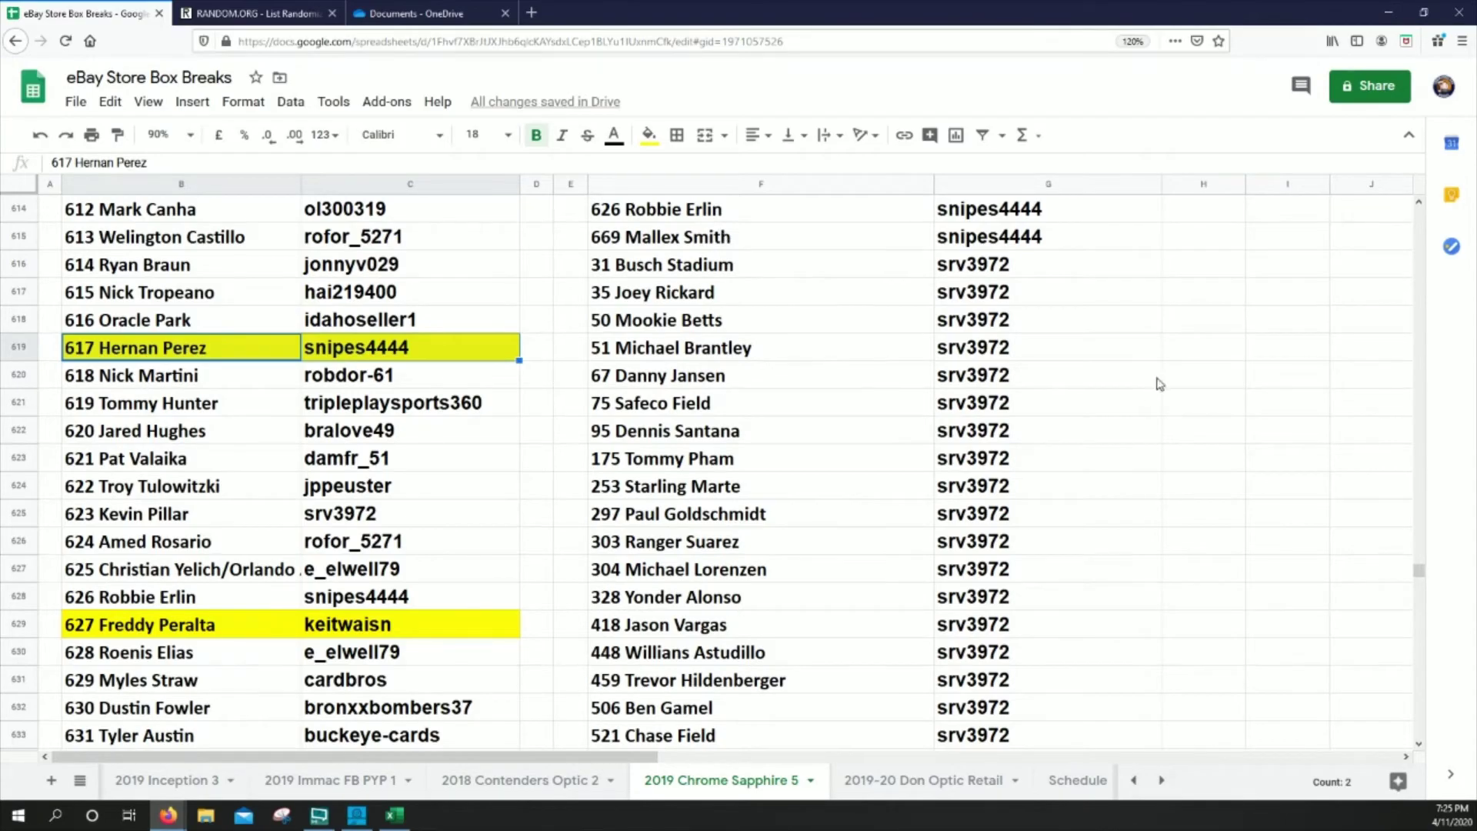
Fill the player and buyer cells of 69 Jorge Polanco in column B's numbered list with yellow.
drag(1420, 574, 1377, 258)
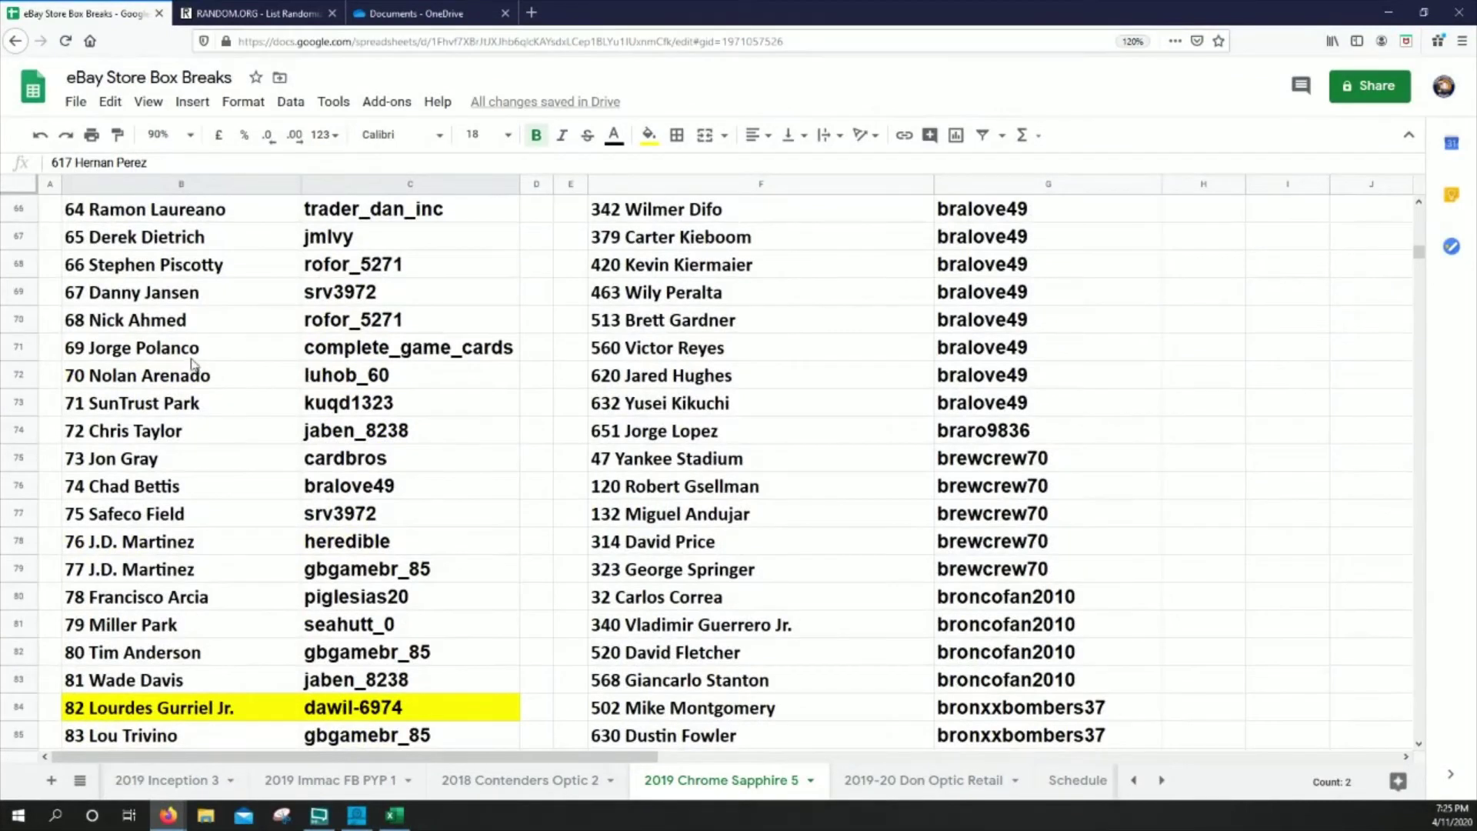
drag(180, 356, 462, 350)
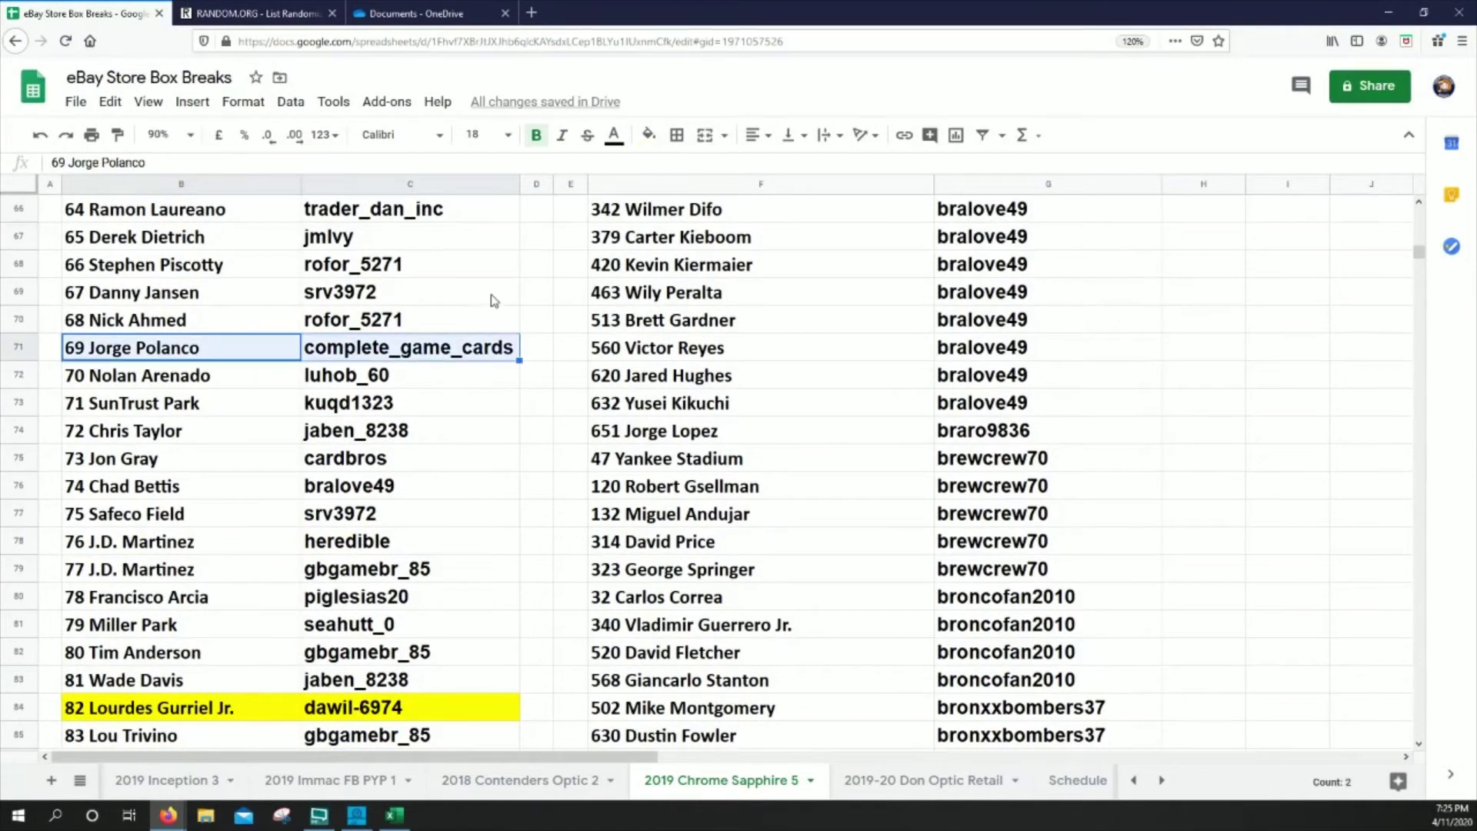
click(649, 135)
click(716, 213)
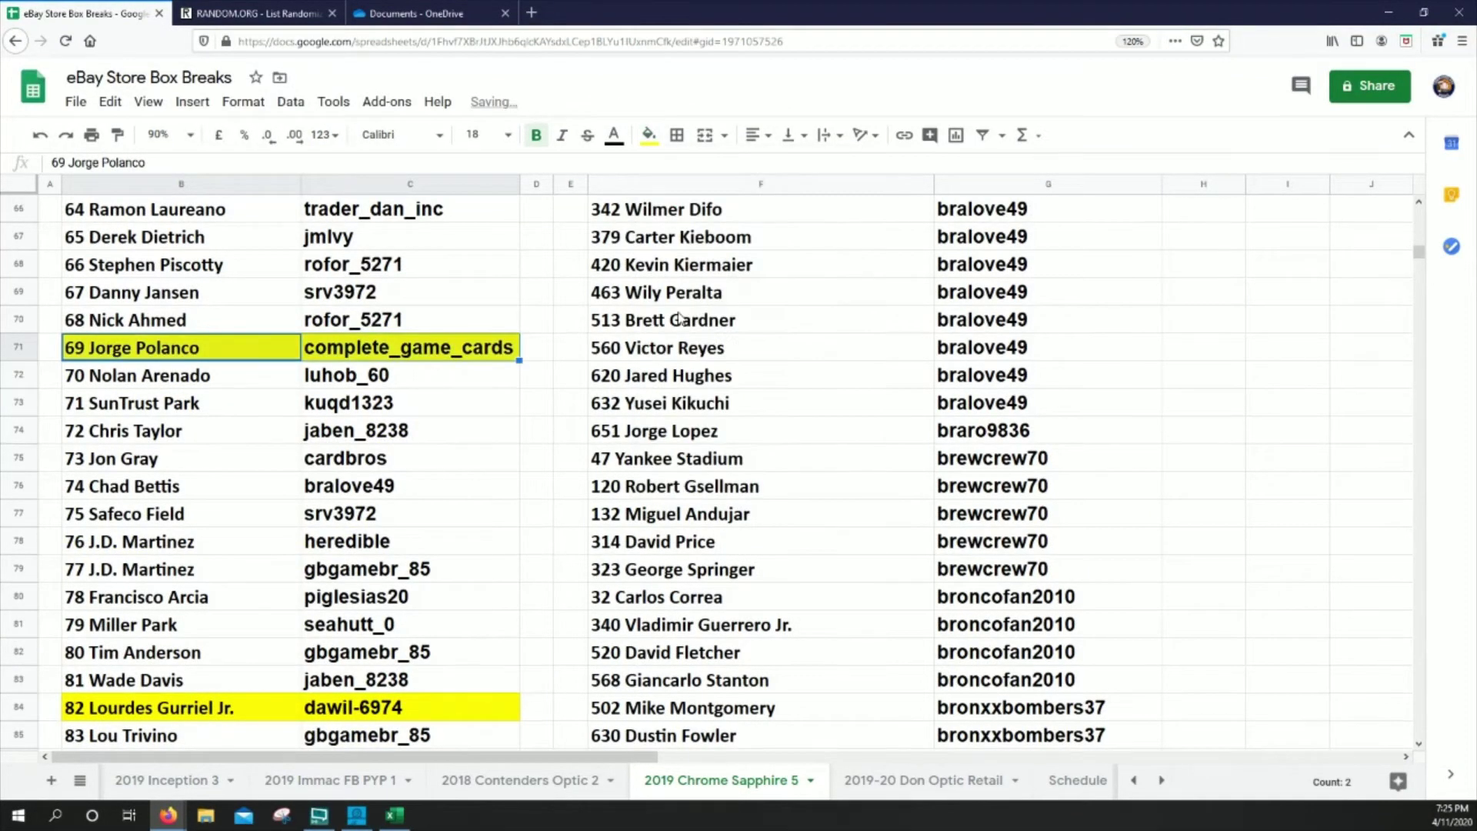
Fill the player and buyer cells of 63 Jake Odorizzi in column B's numbered list with yellow.
scroll(230, 501, up, 3)
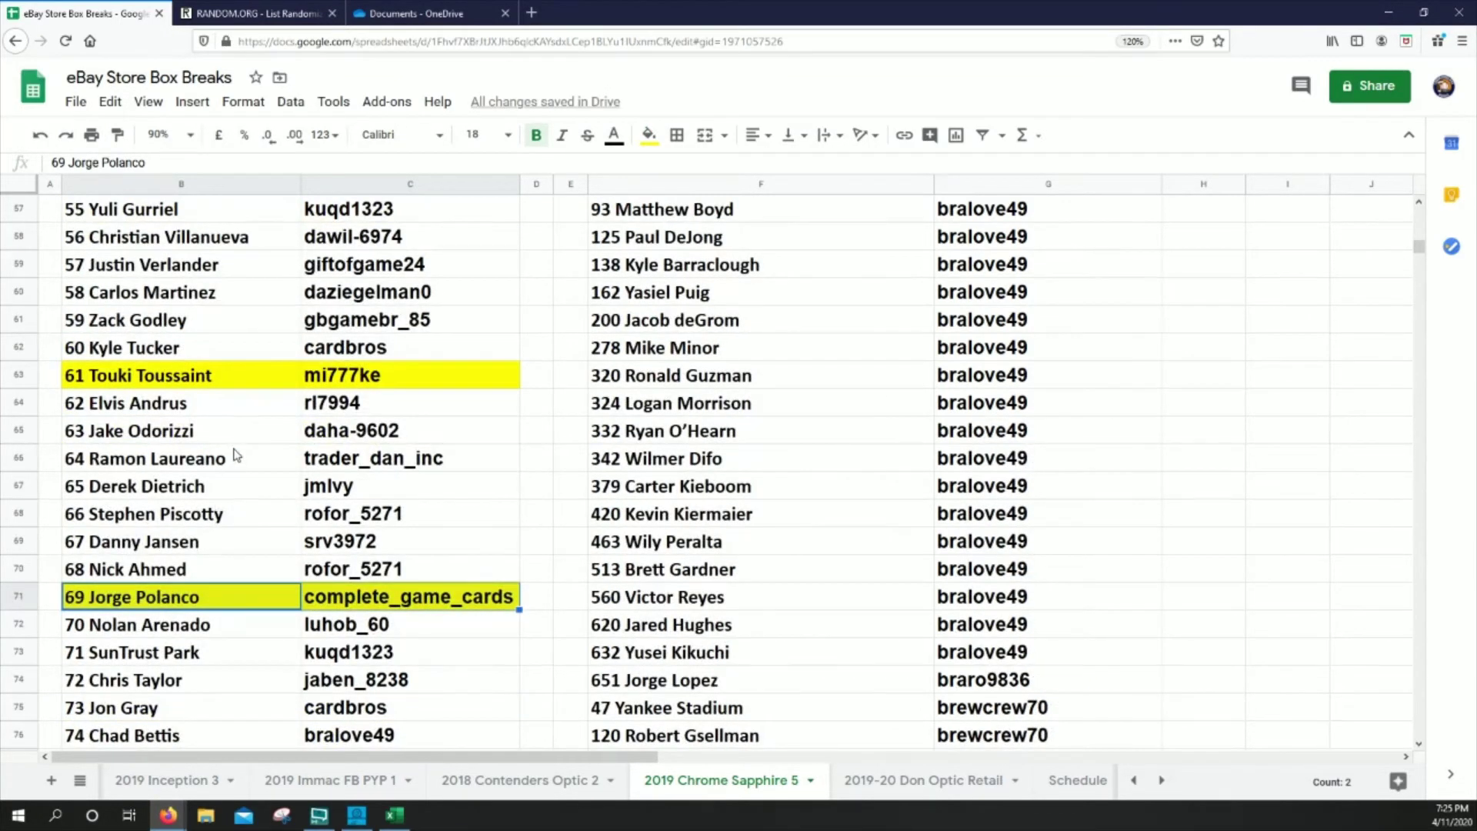
drag(227, 433, 369, 433)
click(648, 134)
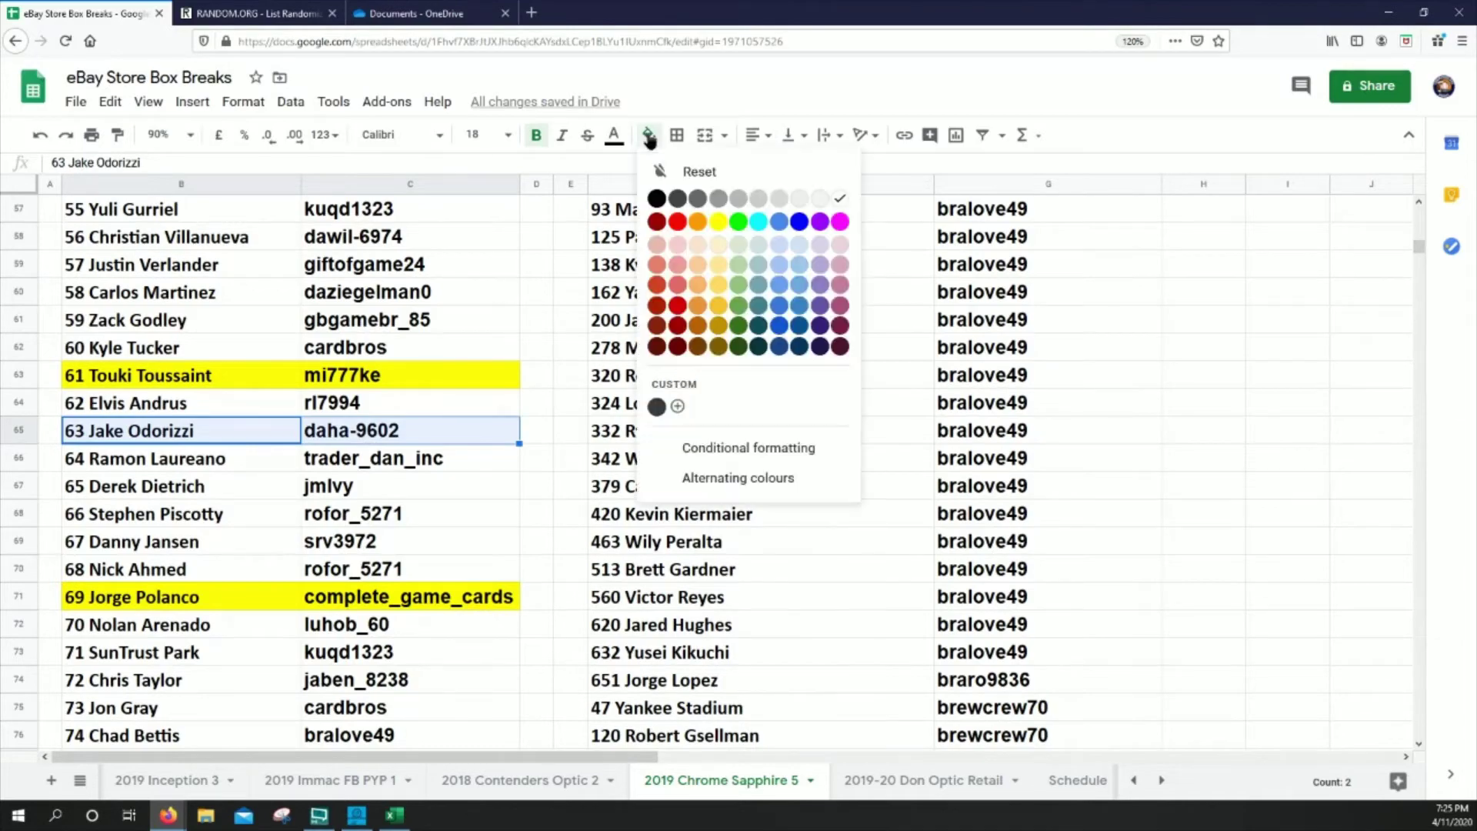
click(718, 217)
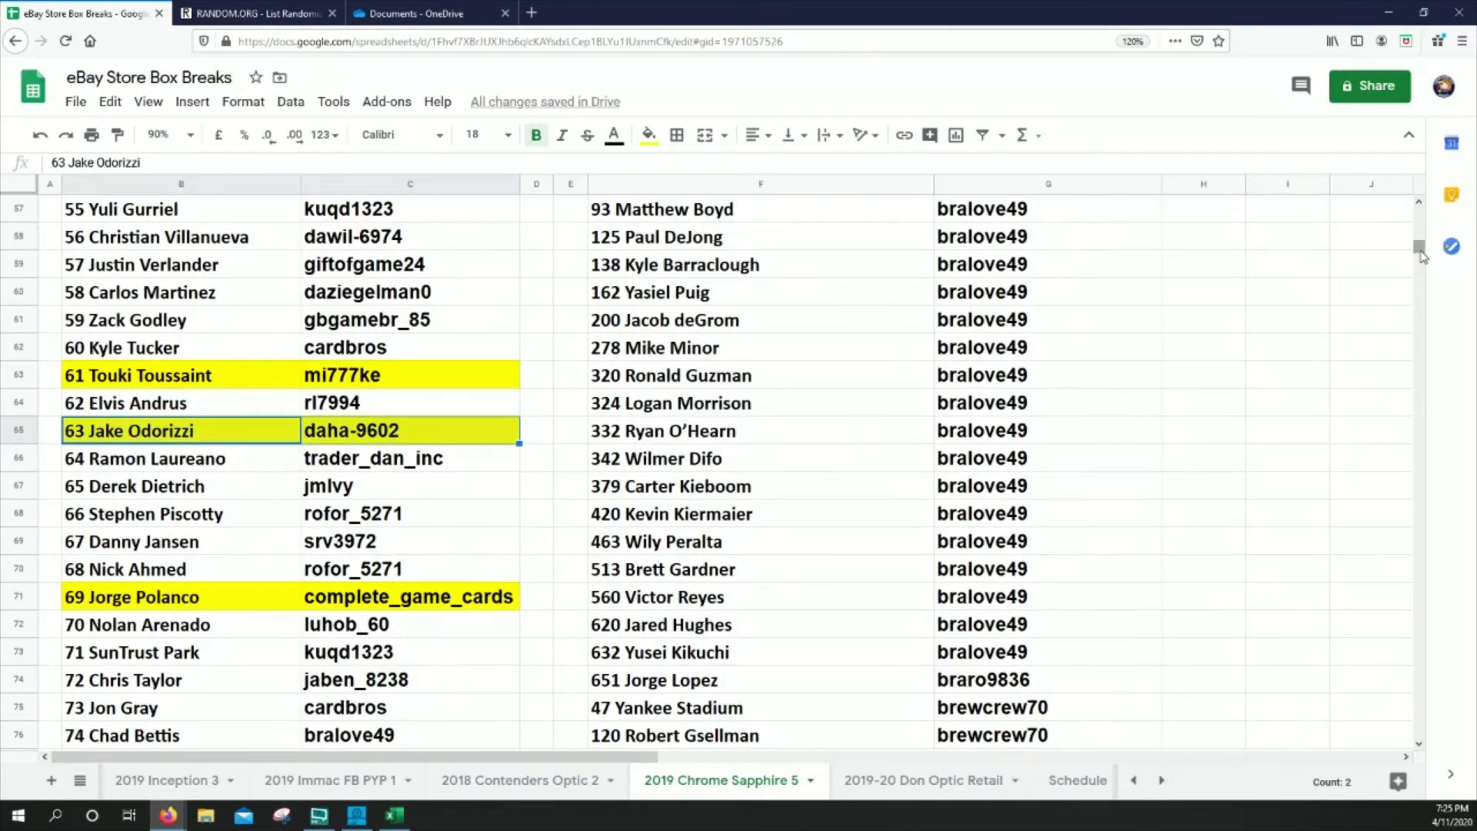
Fill the player and buyer cells of 464 Alex Wood in column B's numbered list with yellow.
drag(1420, 247, 1402, 441)
scroll(1402, 441, down, 20)
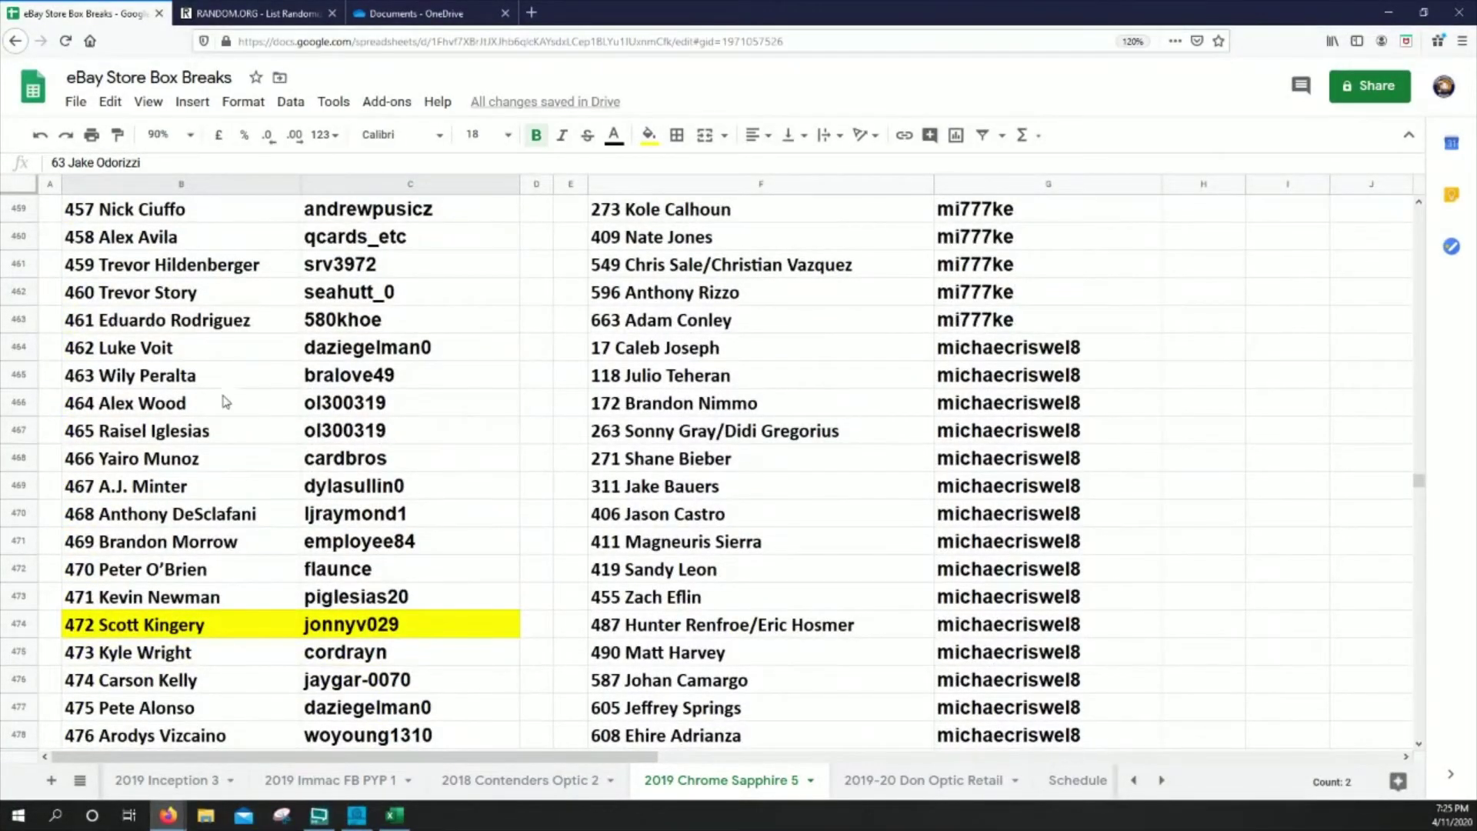
drag(189, 404, 337, 416)
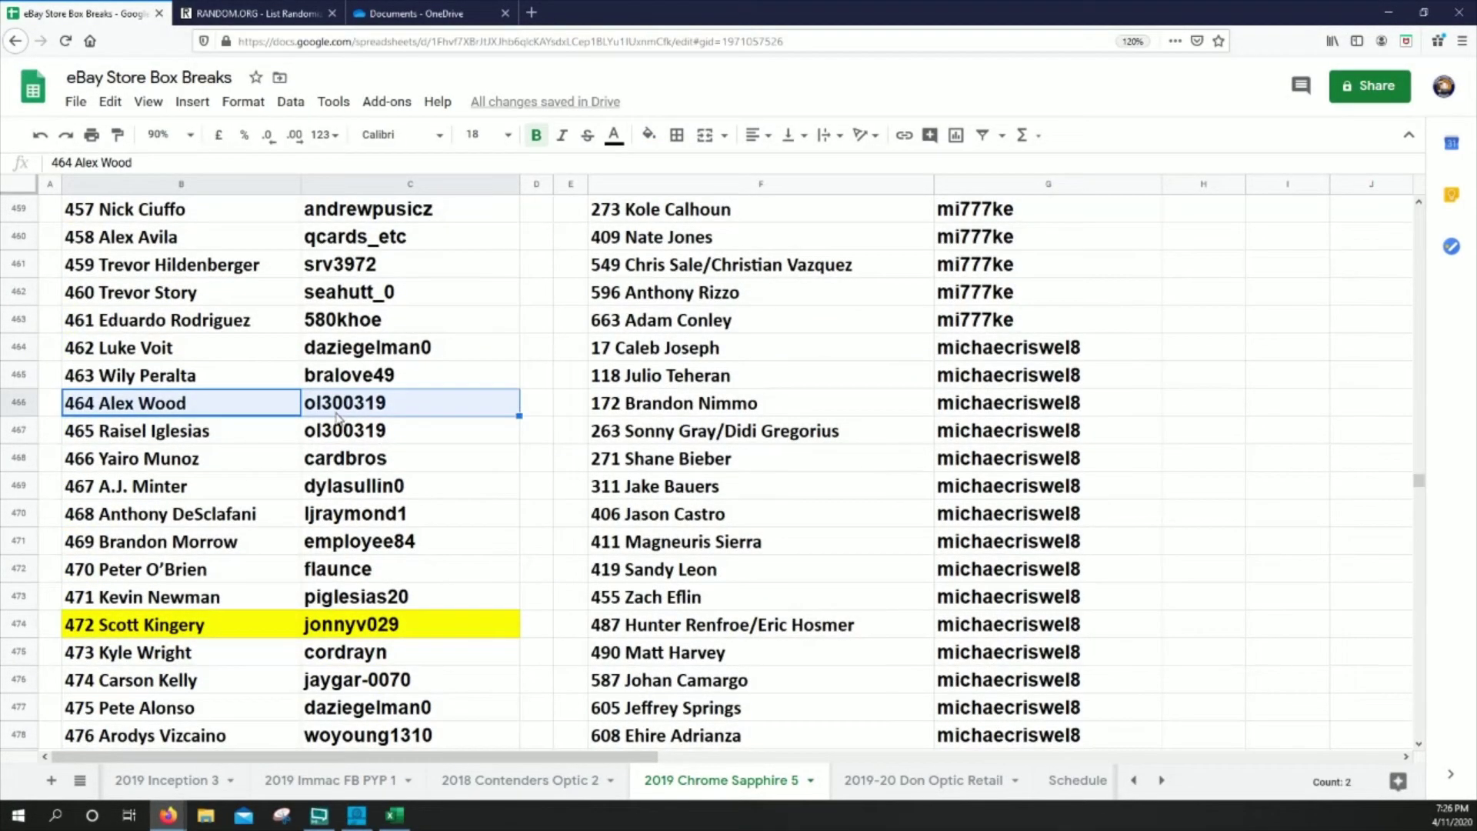
click(649, 134)
click(717, 220)
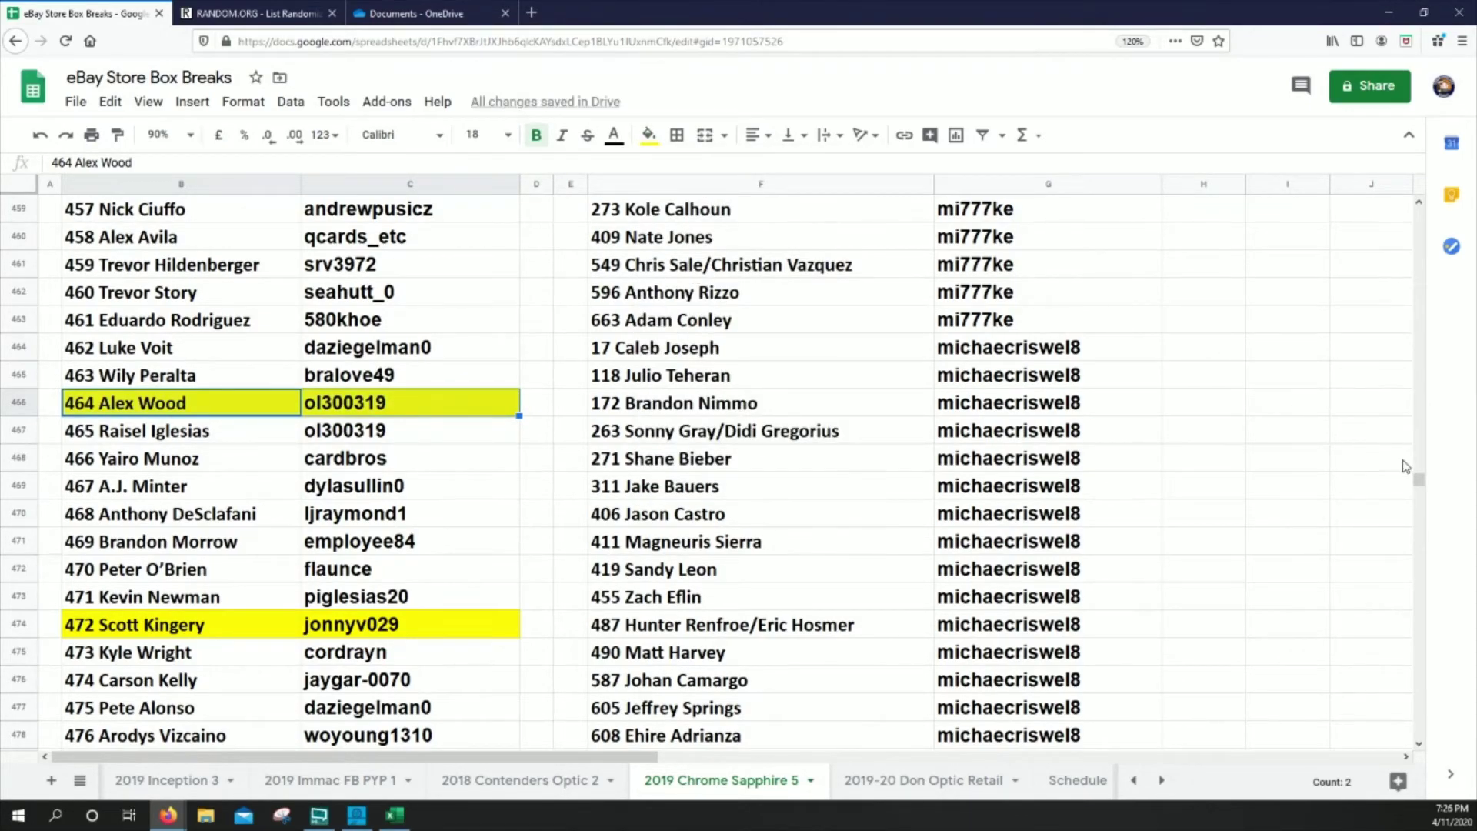
Fill the player and buyer cells of 52 J.T. Realmuto in column B's numbered list with yellow.
drag(1420, 483, 1385, 239)
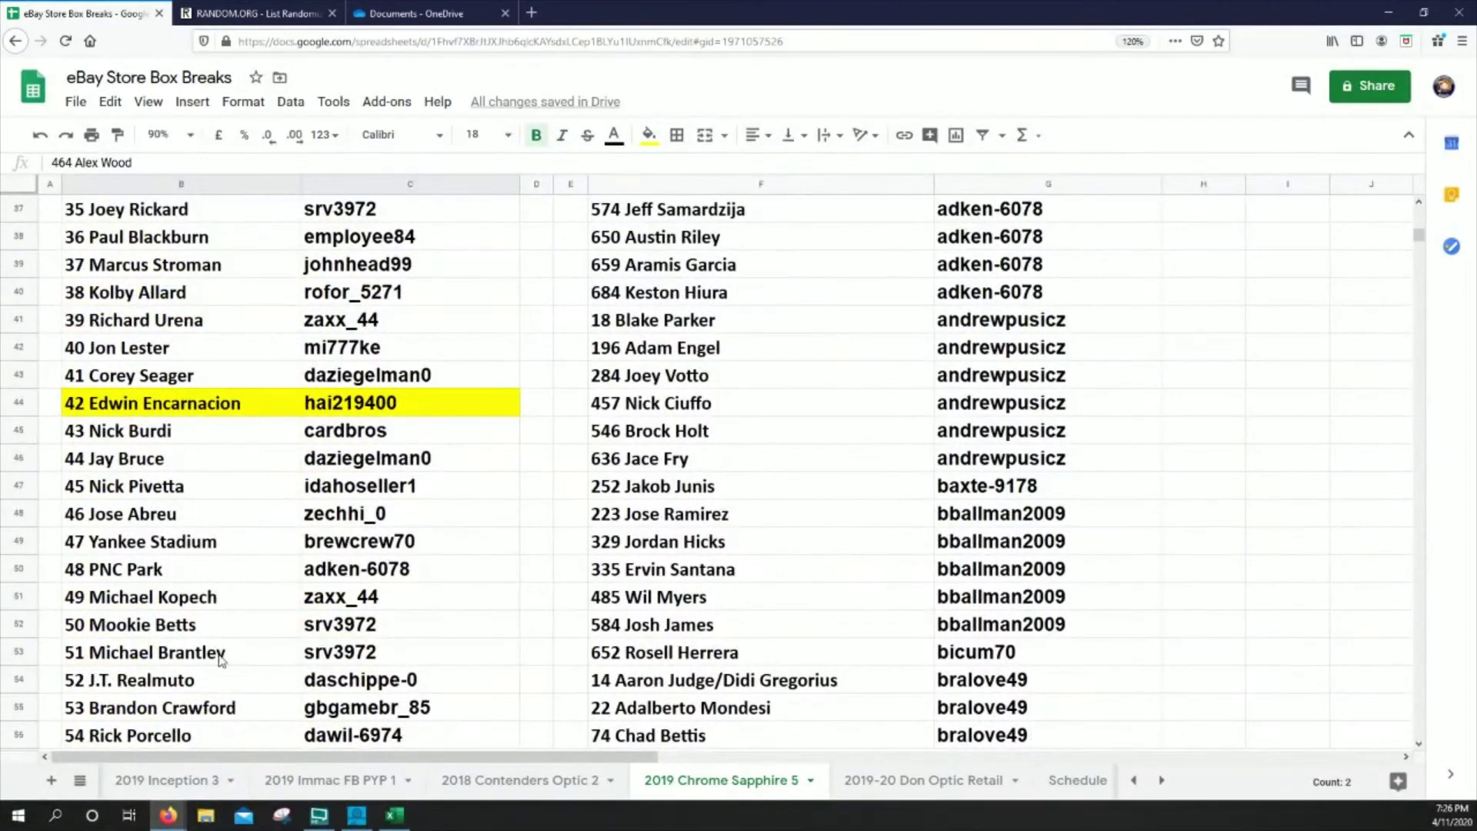
drag(216, 680, 362, 687)
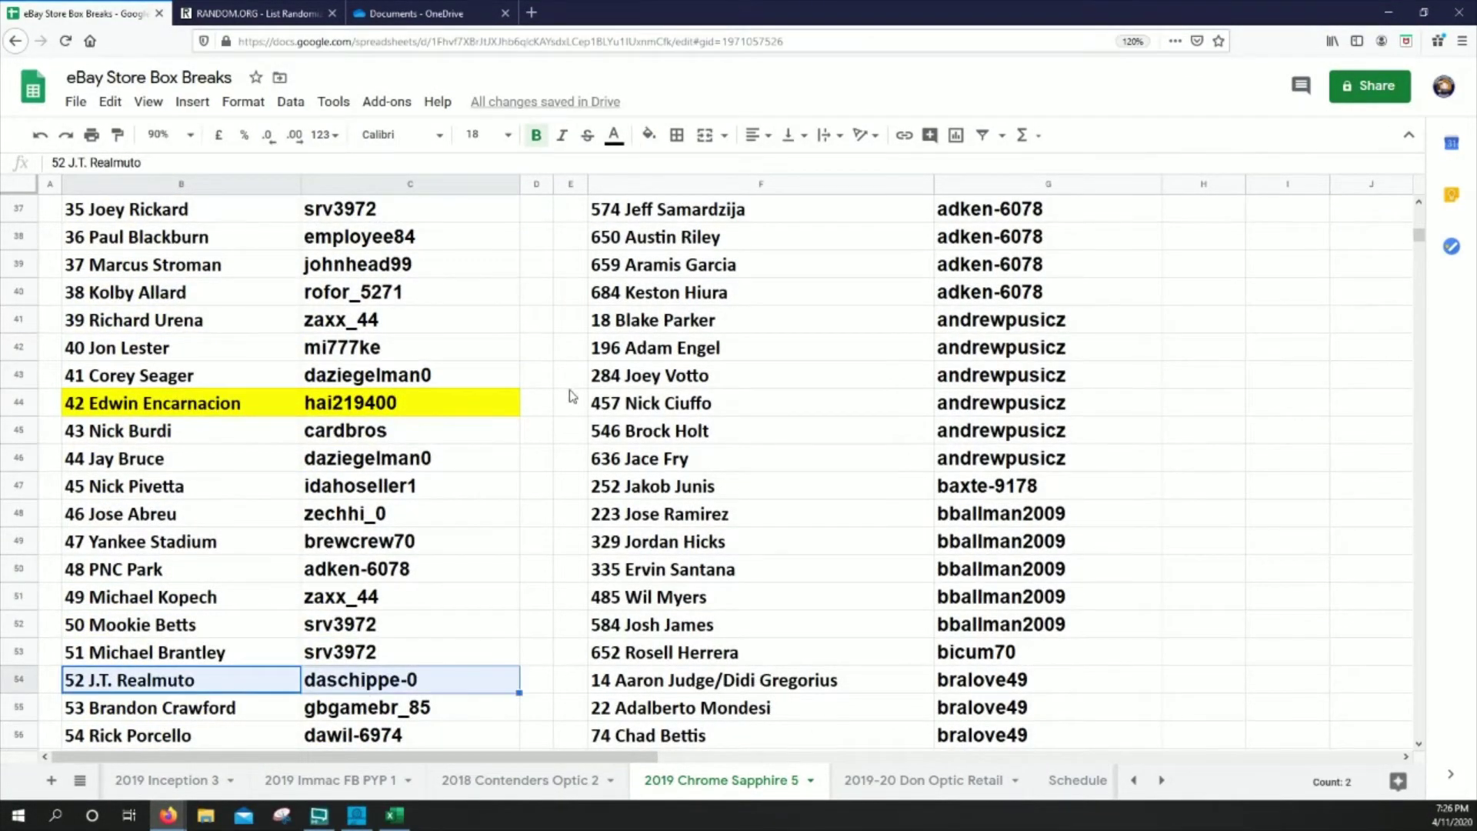
click(648, 135)
click(720, 222)
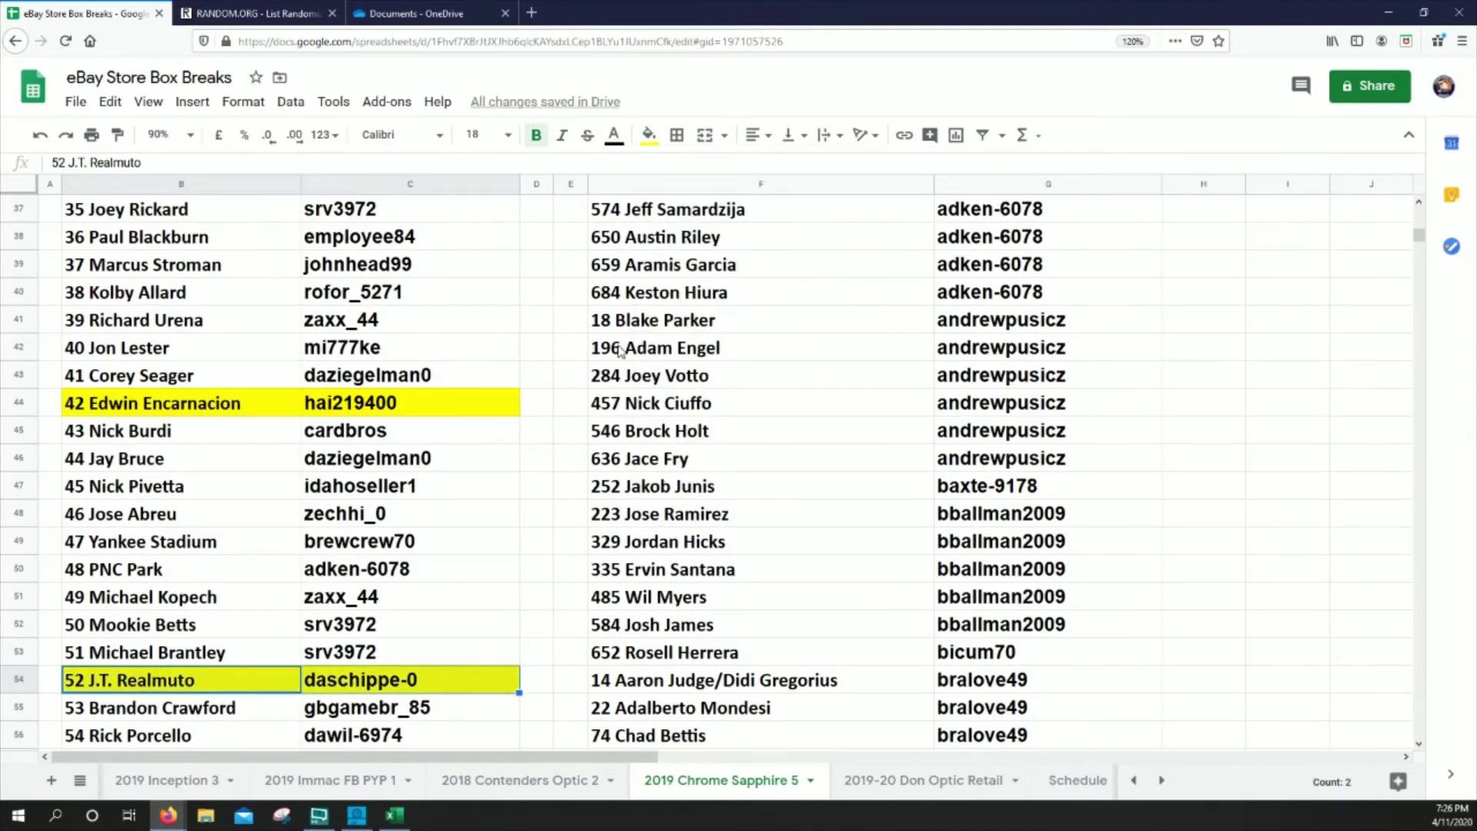
Fill the player and buyer cells of 210 Kris Bryant in column B's numbered list with yellow.
drag(1419, 236, 1404, 336)
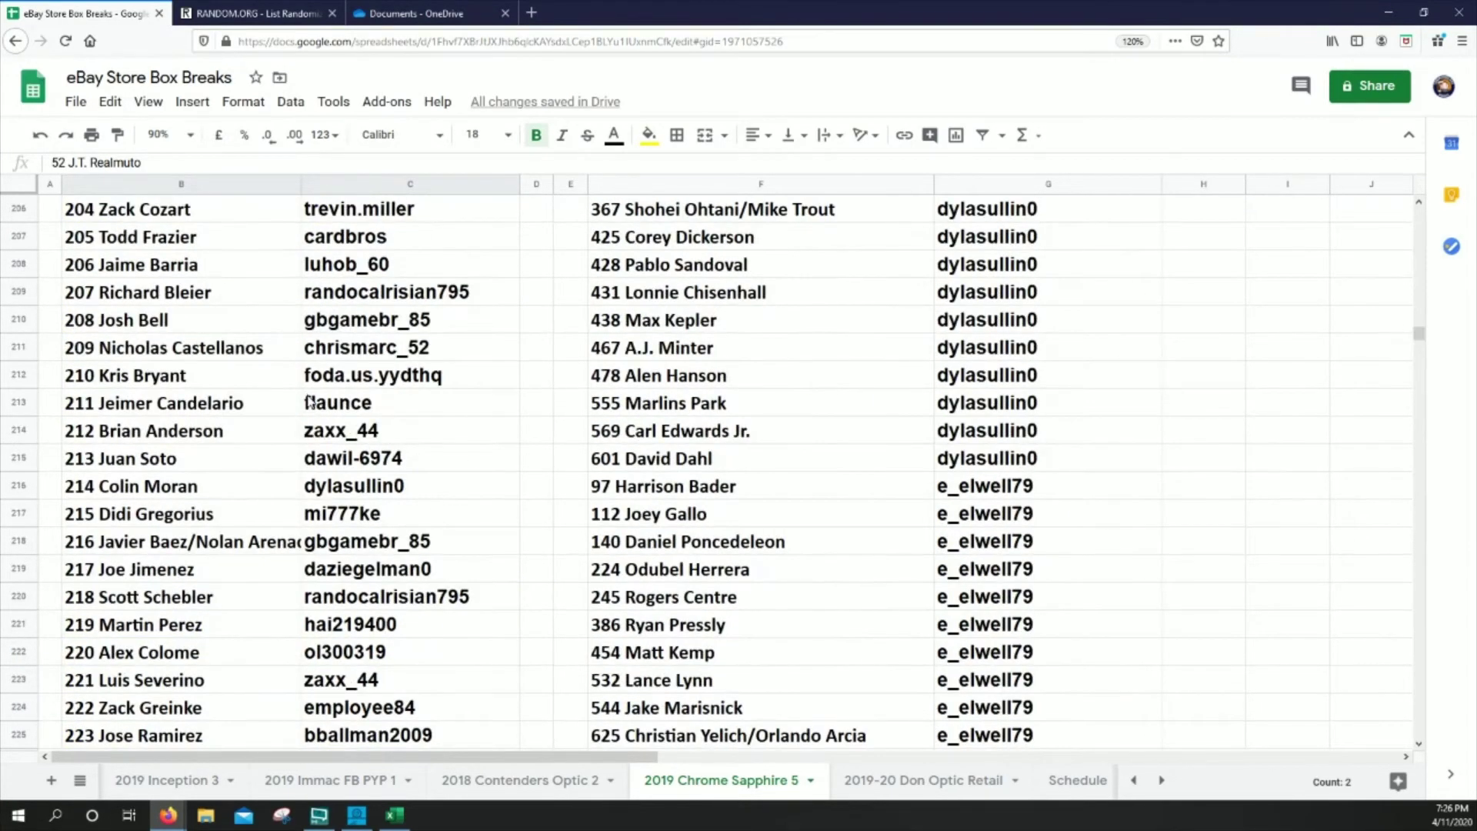
drag(183, 377, 395, 371)
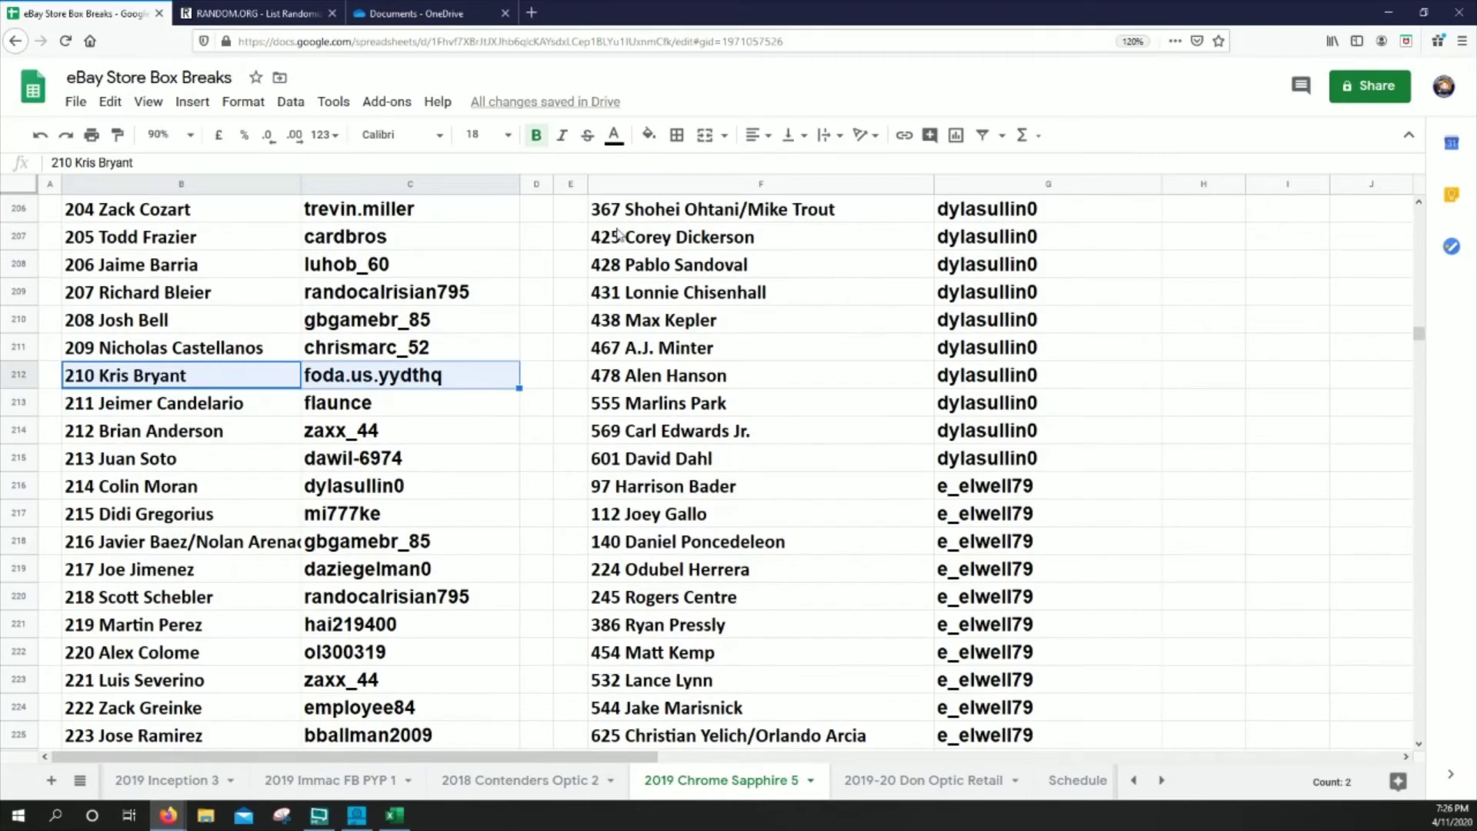
click(649, 135)
click(718, 227)
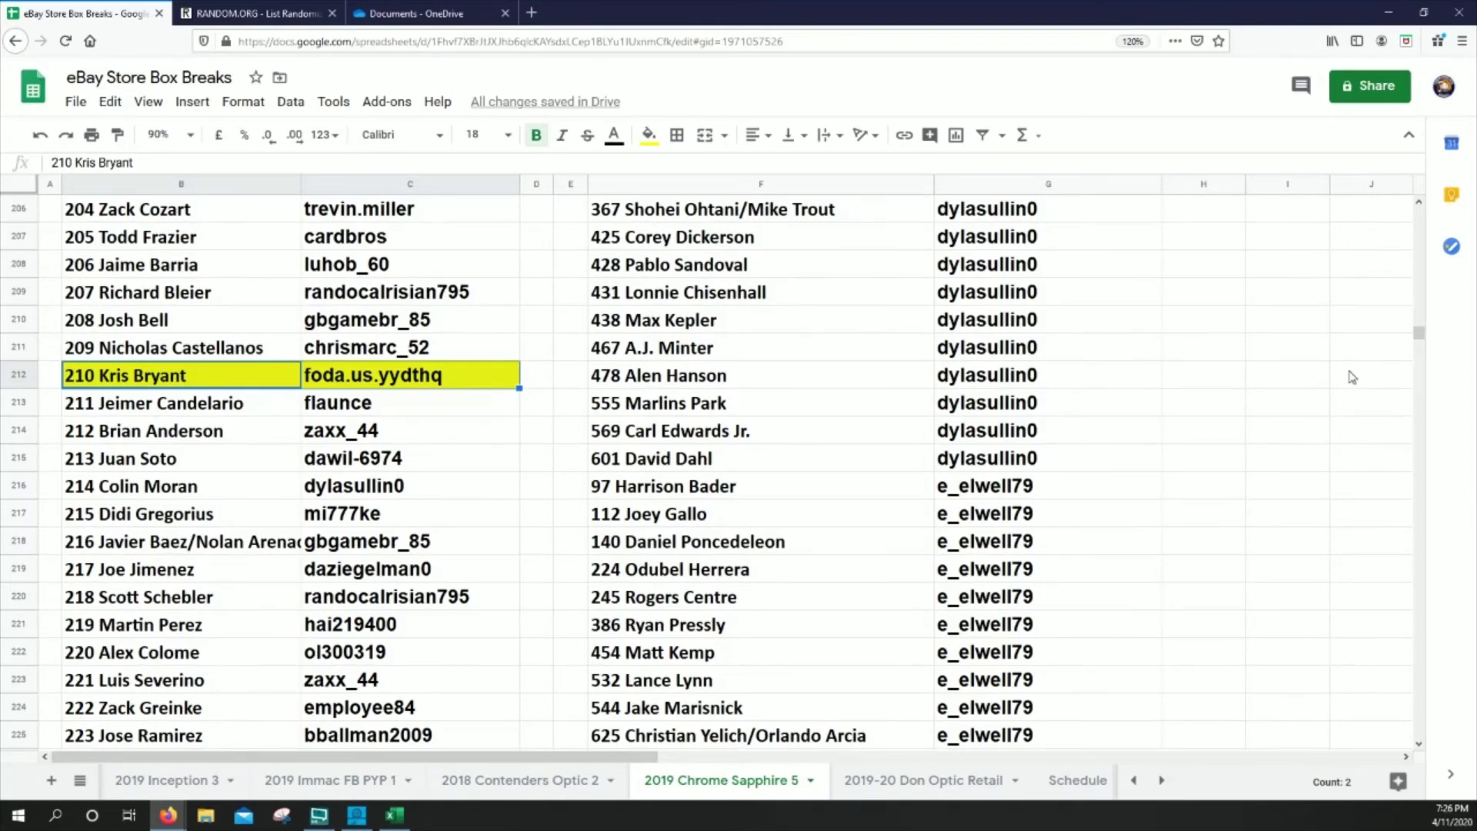
Fill the player and buyer cells of 531 Josh Reddick in column B's numbered list with yellow.
drag(1420, 333, 1375, 518)
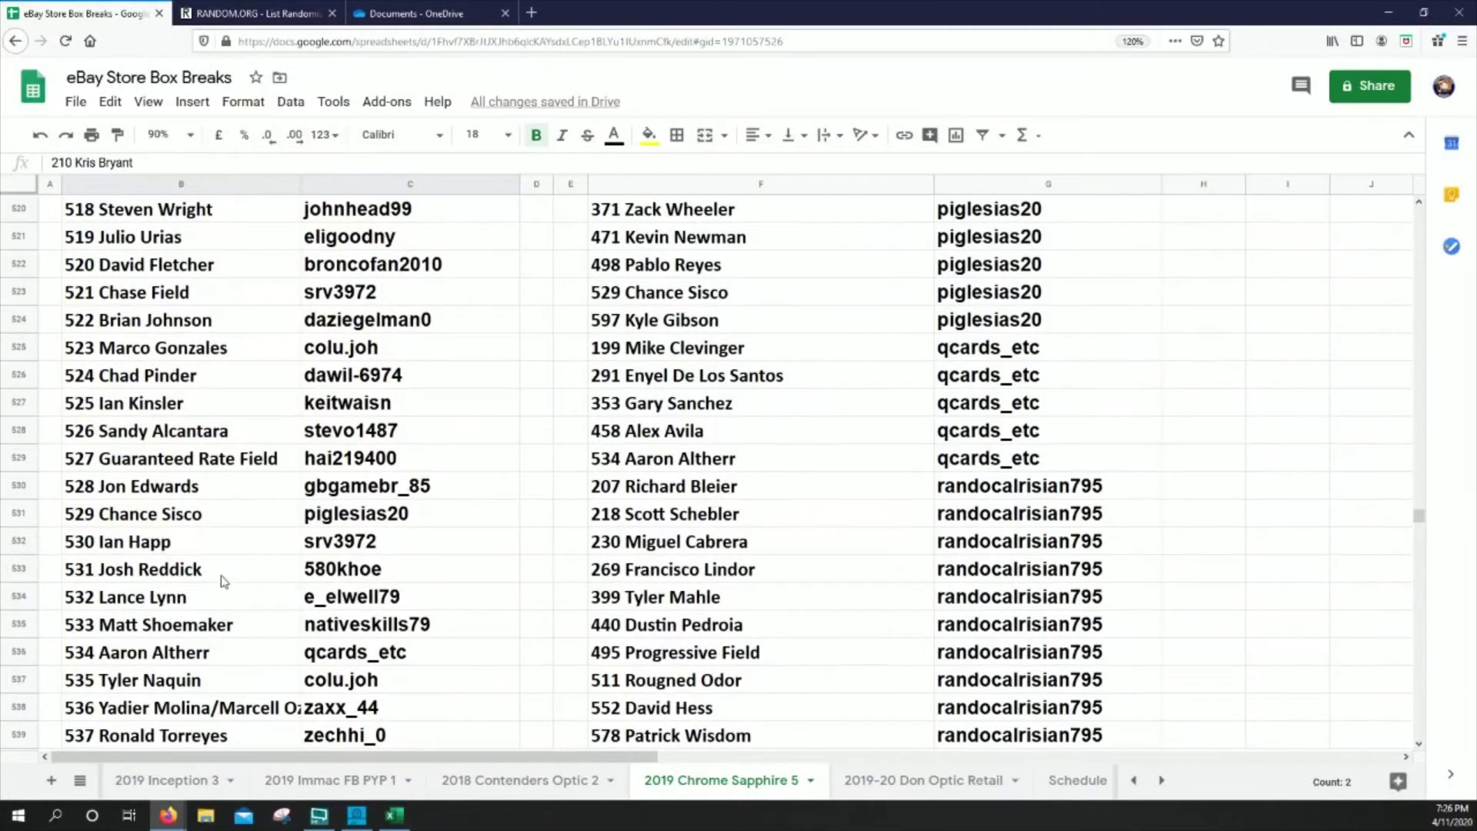
drag(223, 577, 335, 571)
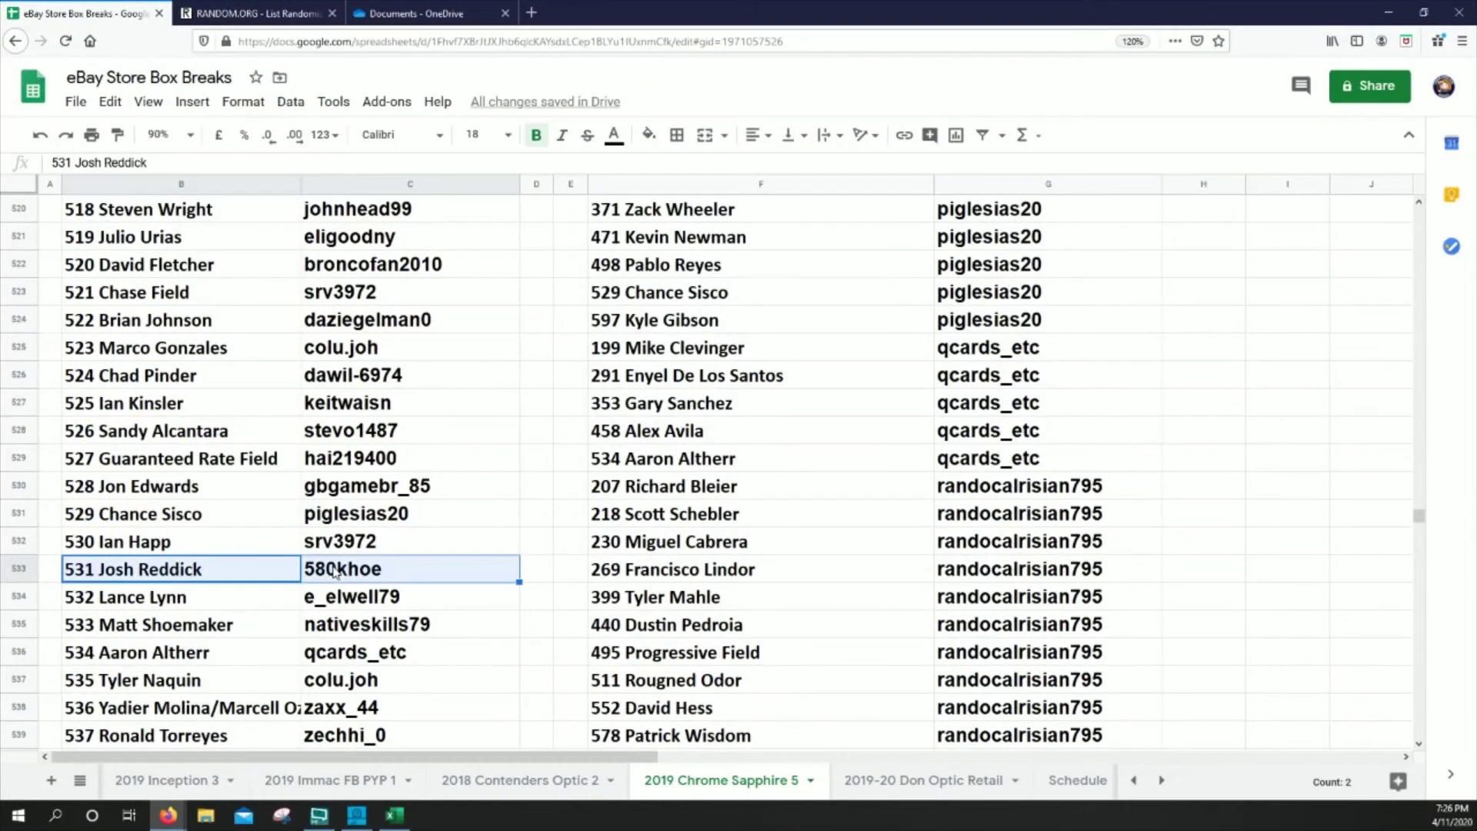
click(650, 135)
click(721, 224)
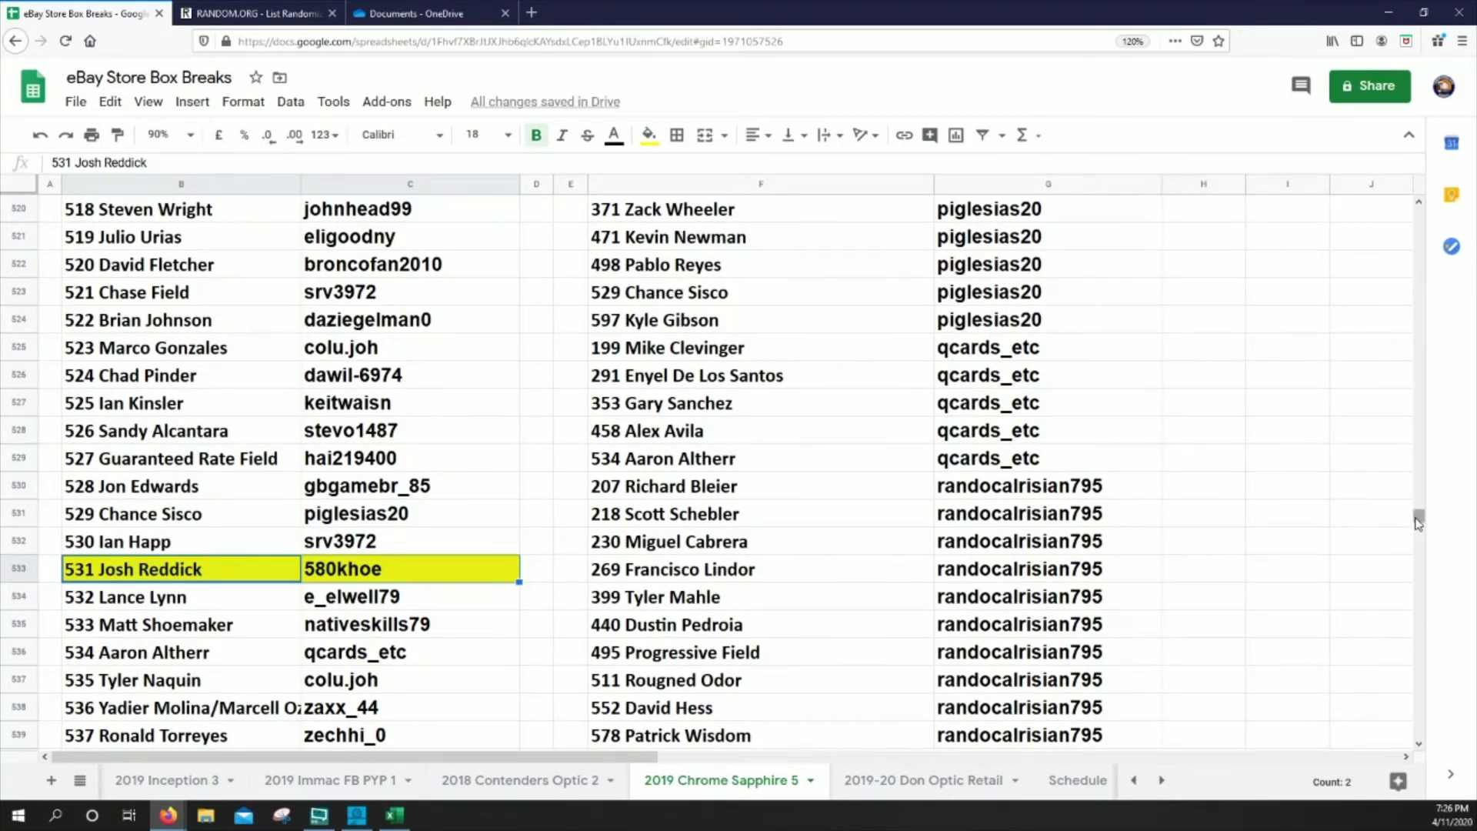
Fill the player and buyer cells of 163 Aaron Nola in column B's numbered list with yellow.
drag(1420, 517, 1417, 308)
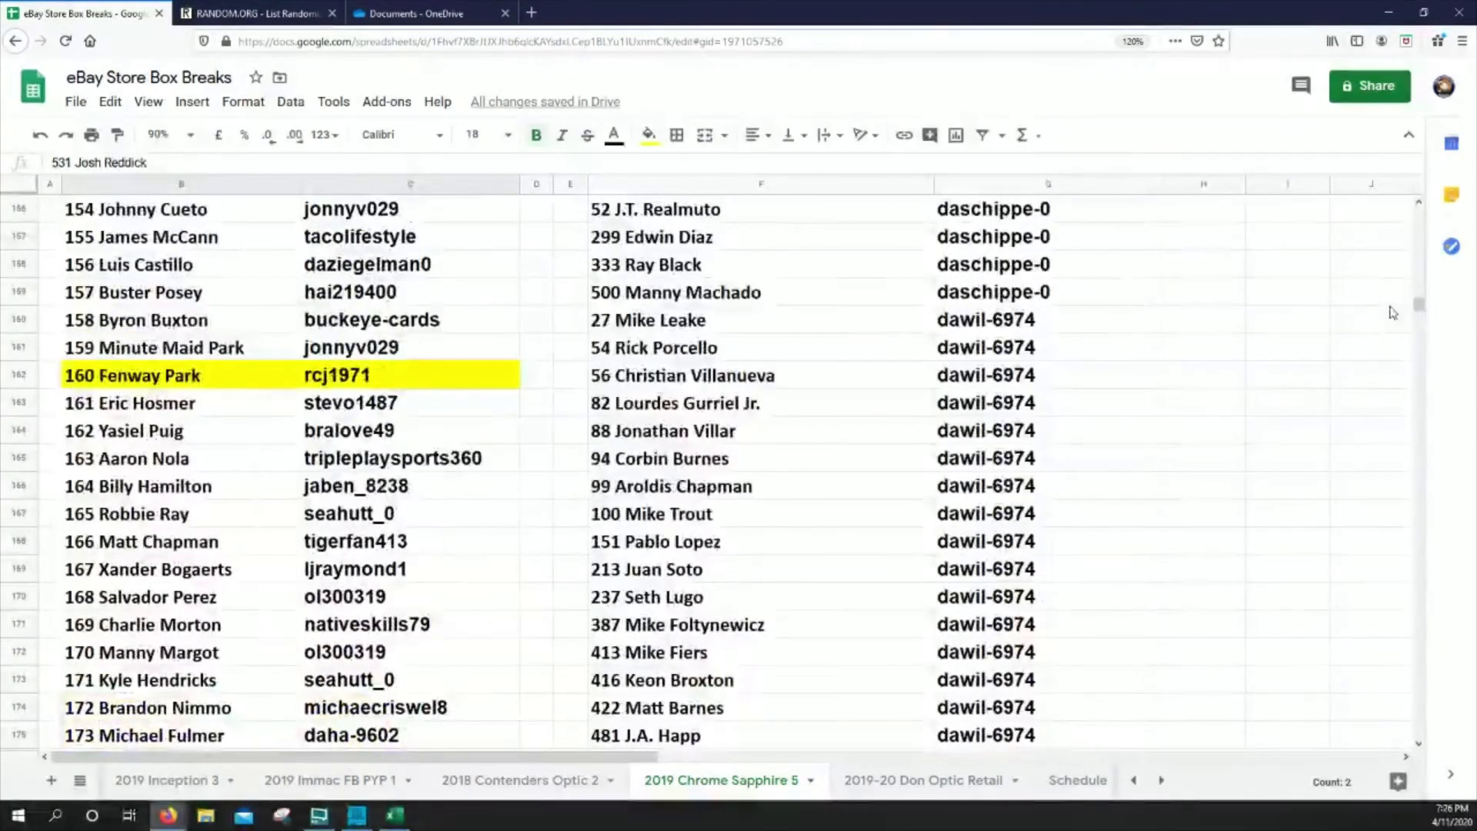
drag(206, 460, 366, 458)
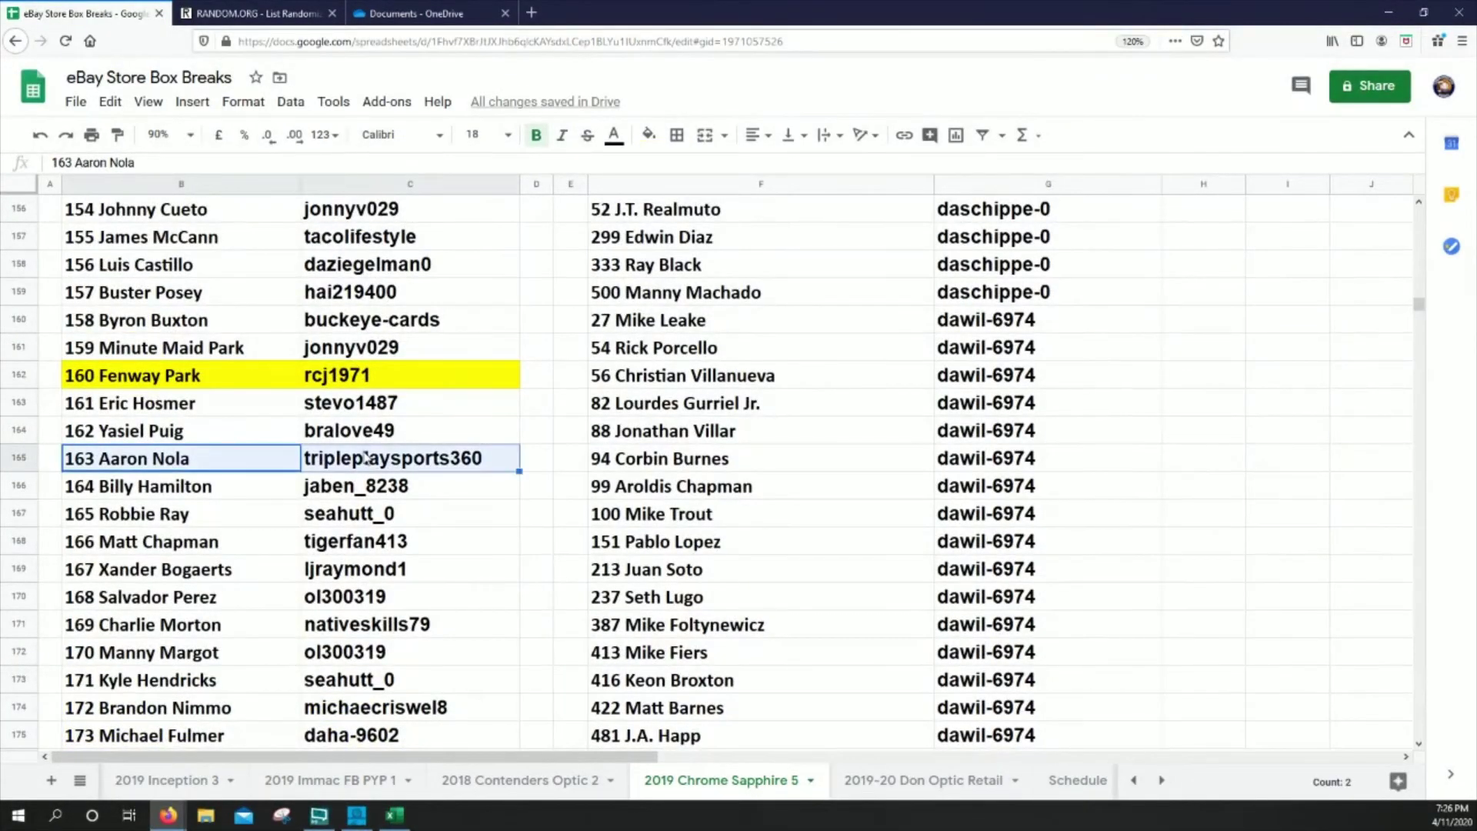
click(648, 135)
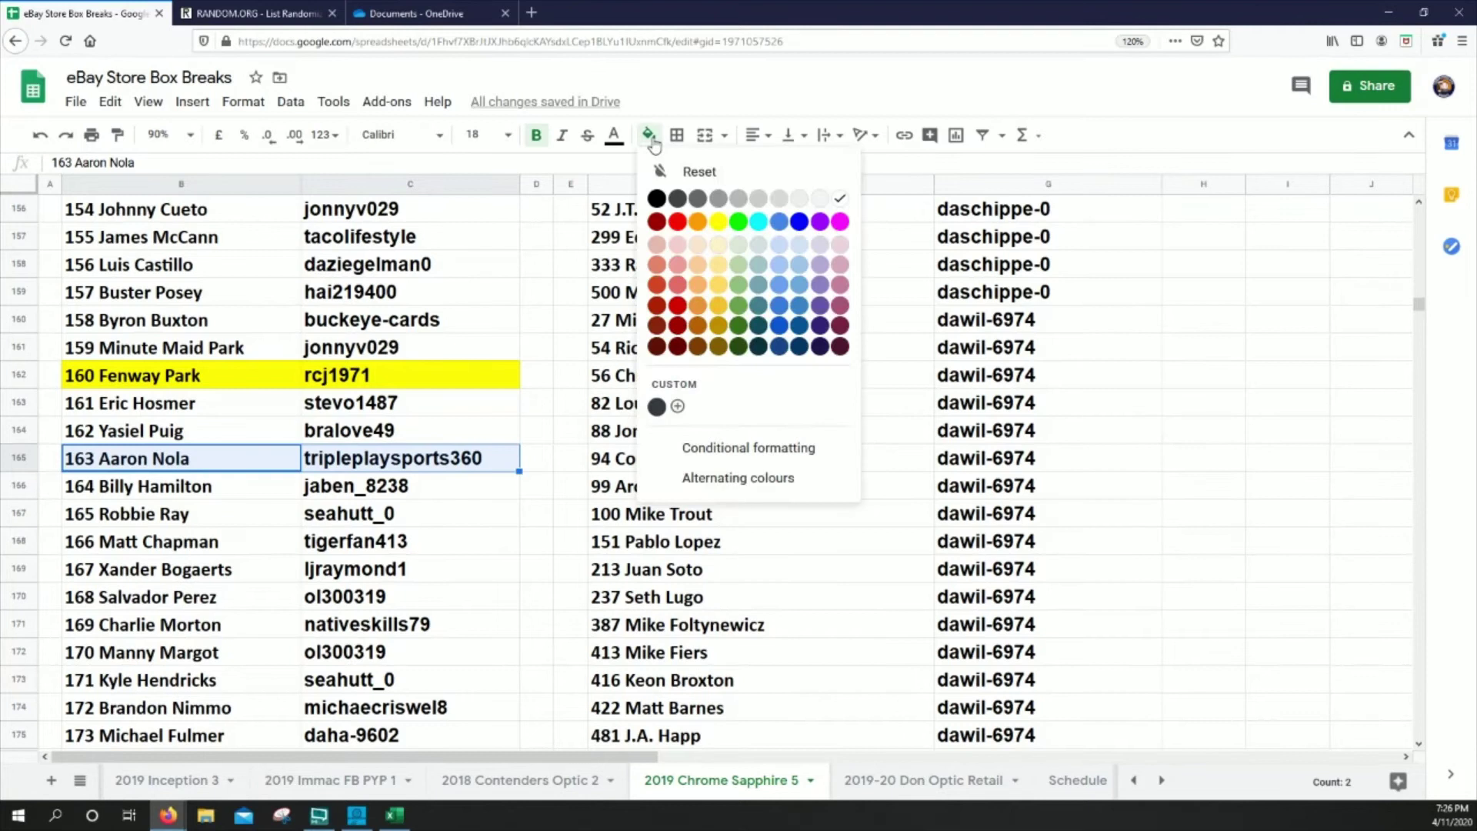
click(721, 230)
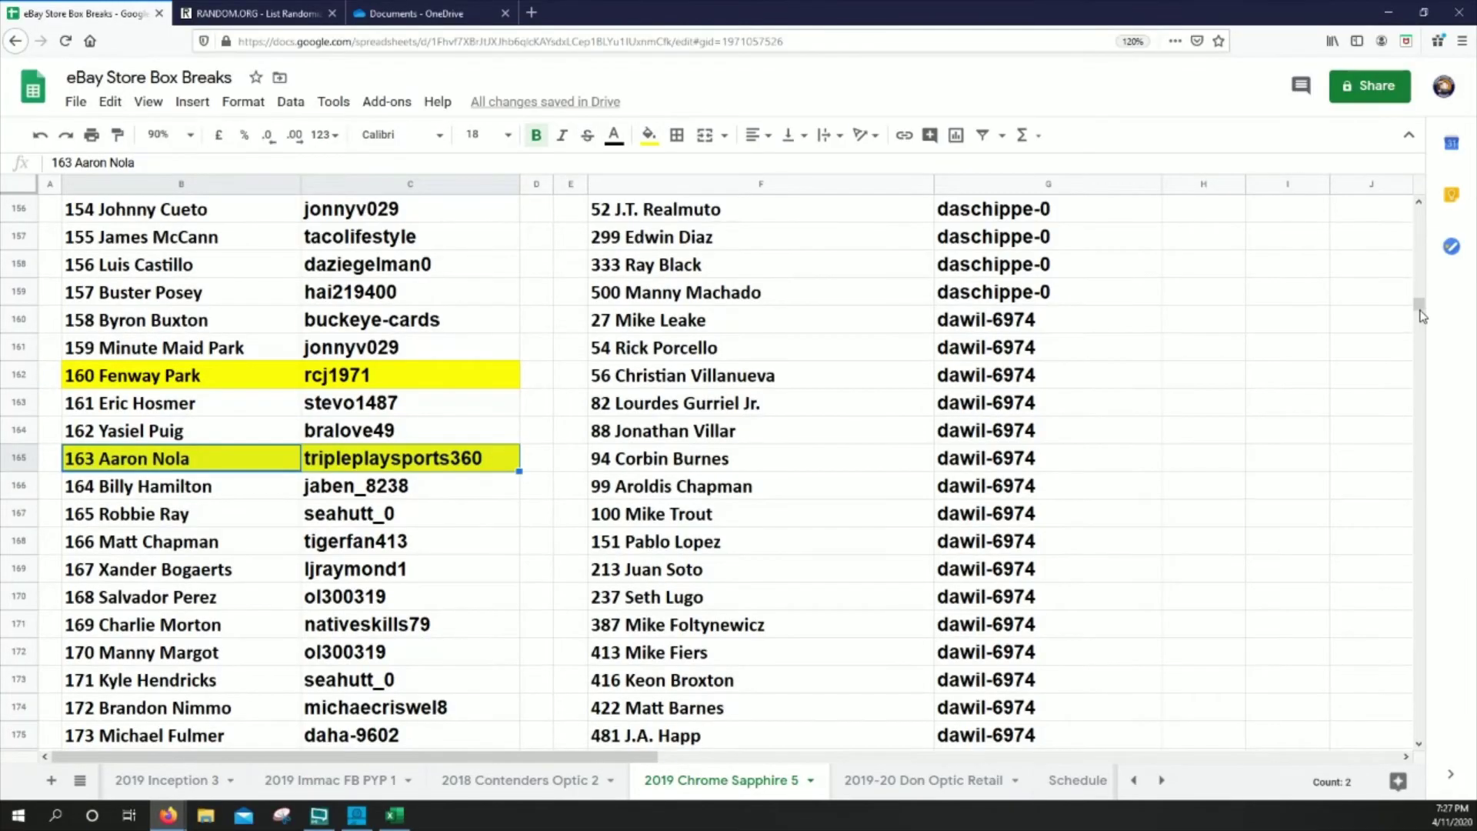
Check the Autographs list for Brad Keller's card number and fill the player and buyer cells of 270 Brad Keller with yellow.
drag(1421, 305, 1339, 556)
drag(1421, 310, 1355, 638)
scroll(346, 551, up, 3)
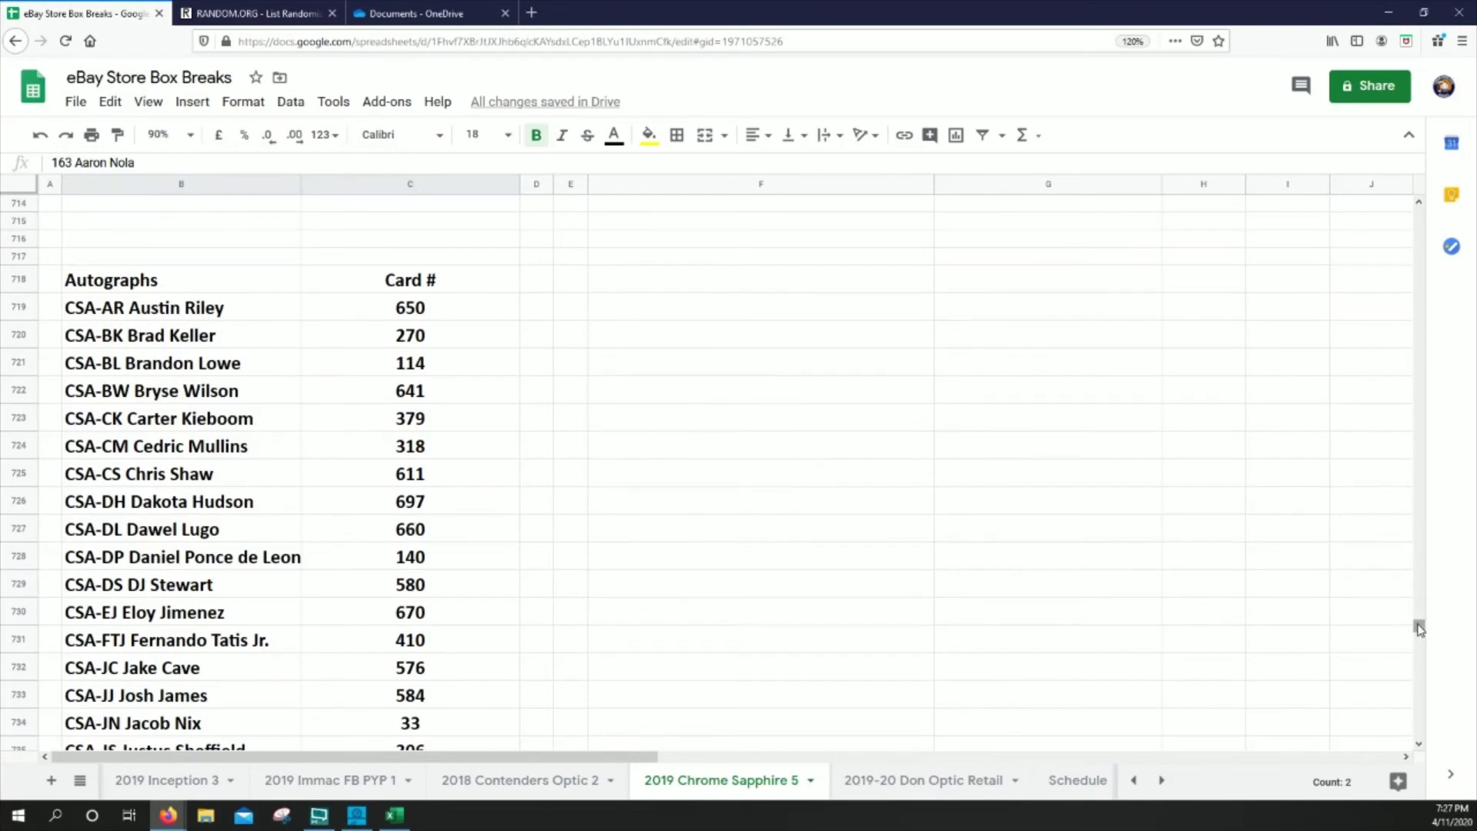
drag(1420, 623, 1376, 367)
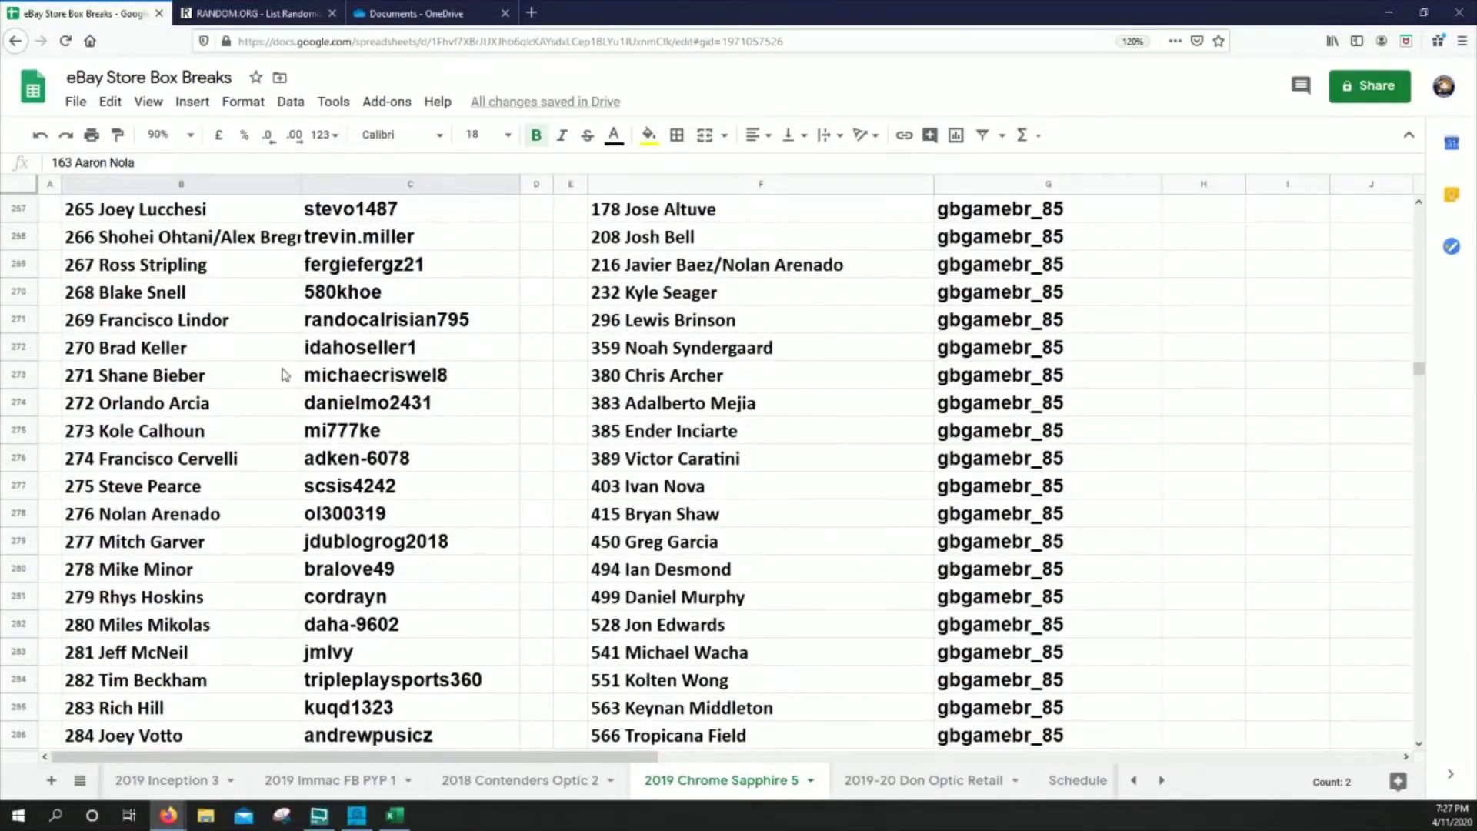
drag(216, 351, 338, 361)
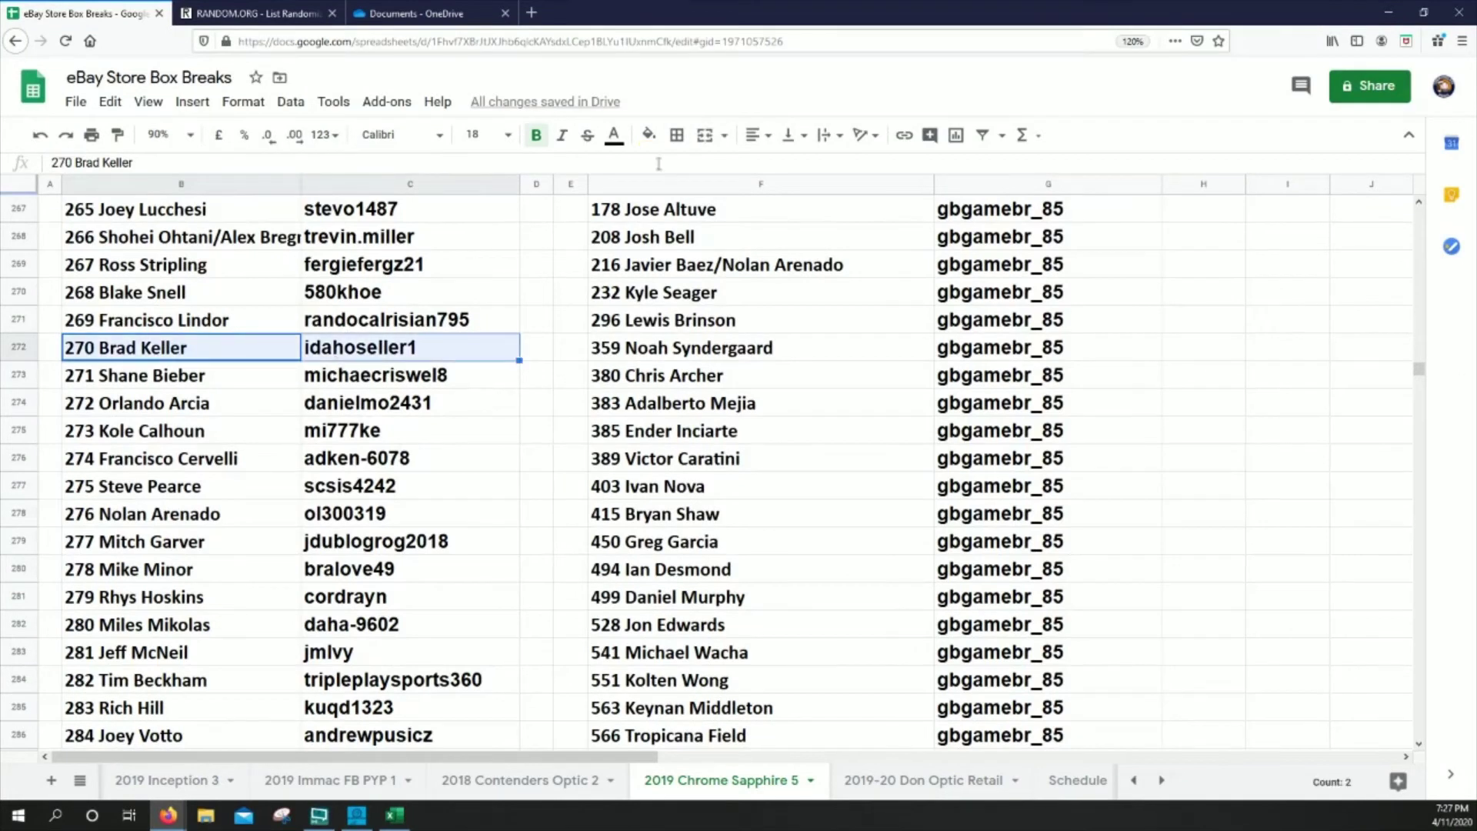
click(648, 135)
click(721, 218)
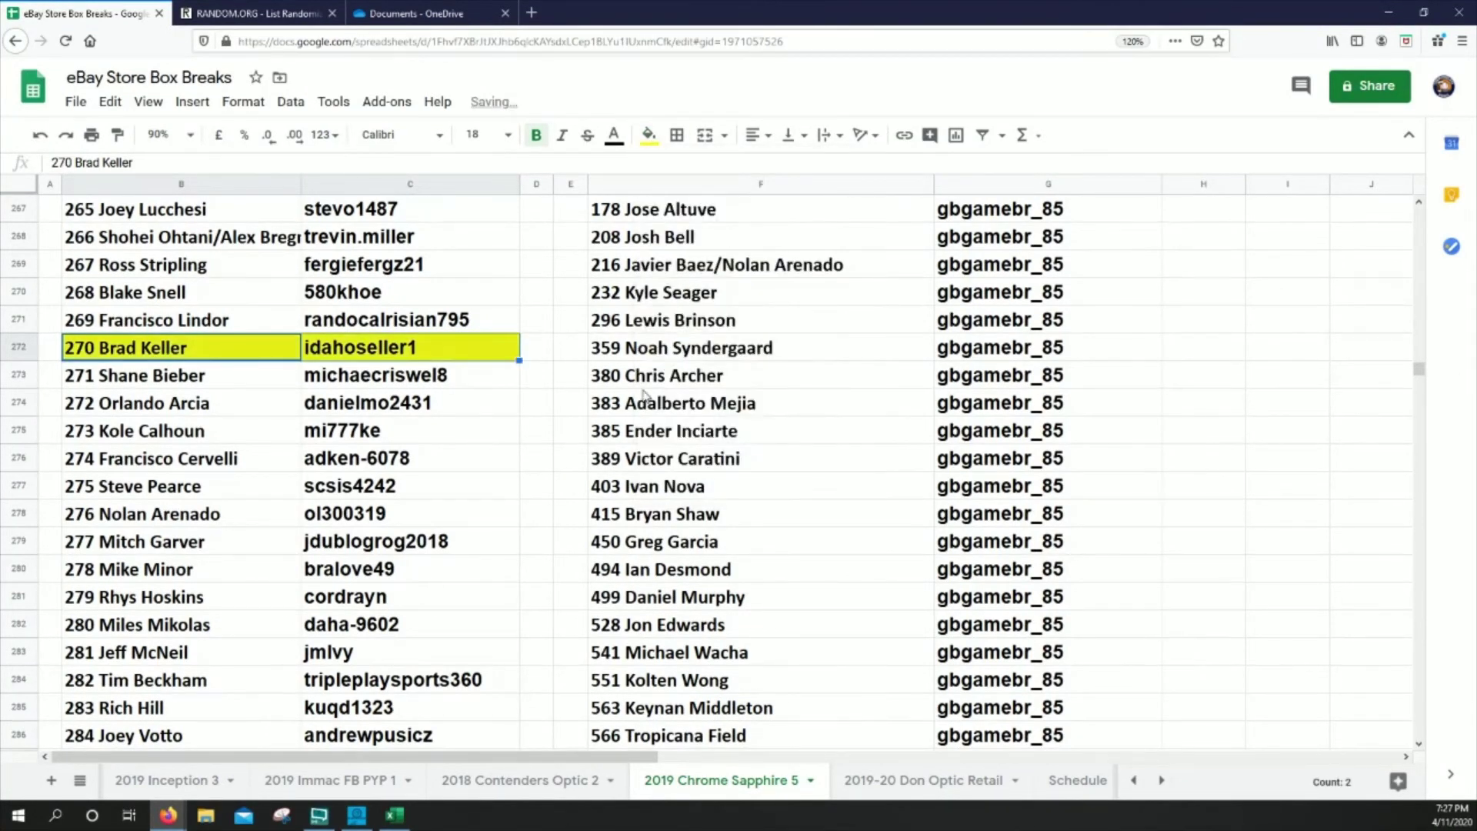